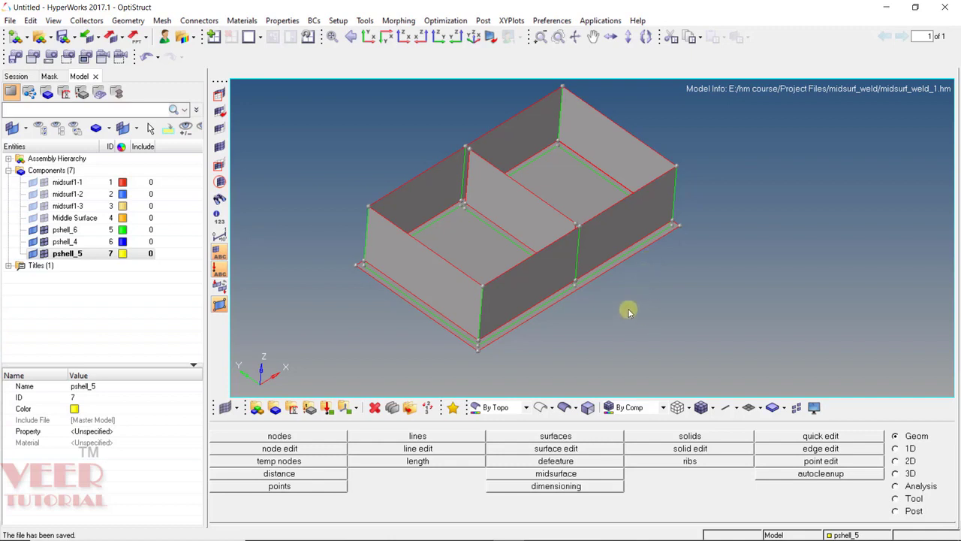
Look over the model files in the midsurf_weld folder and inspect the gap between the middle rib and the side wall.
left_click(43, 37)
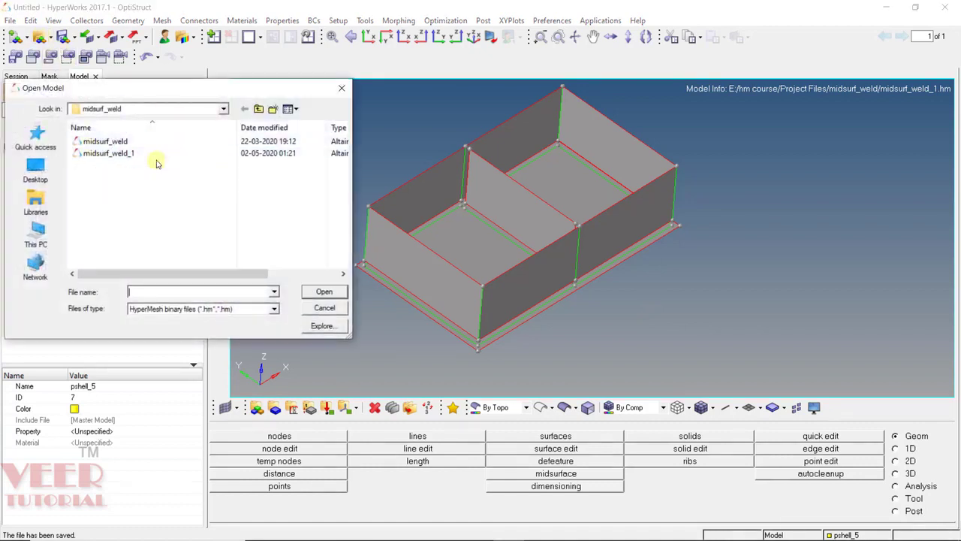
left_click(325, 309)
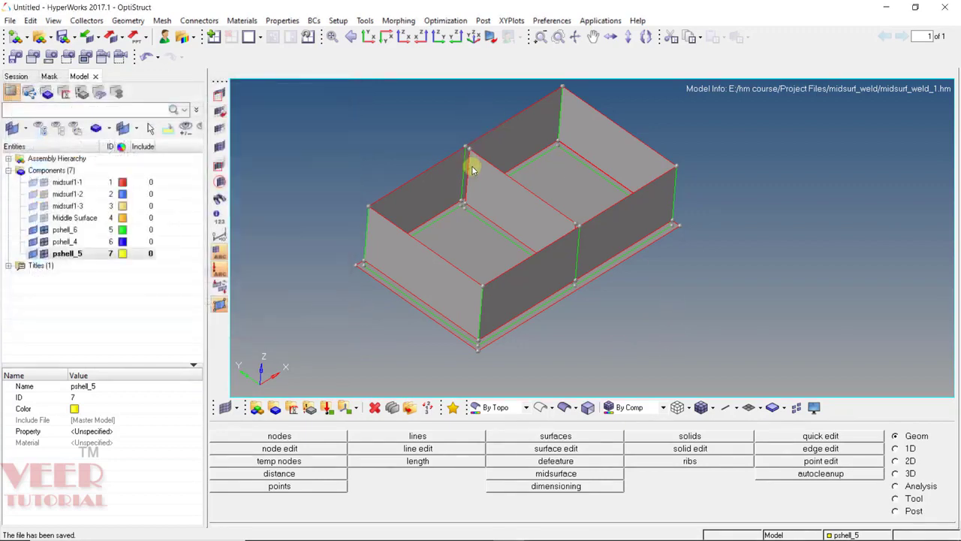
scroll(473, 160, "up", 8)
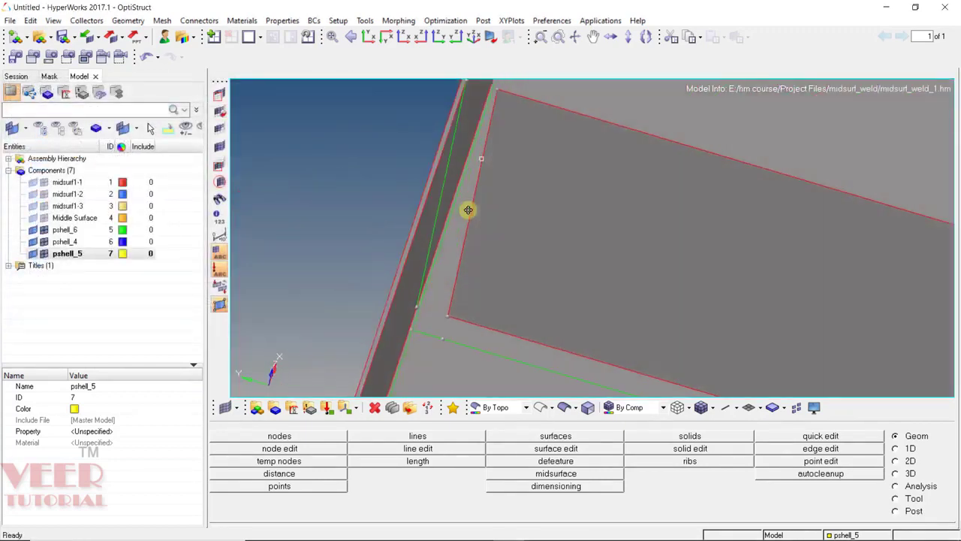
left_click_drag(468, 210, 460, 117, "ctrl")
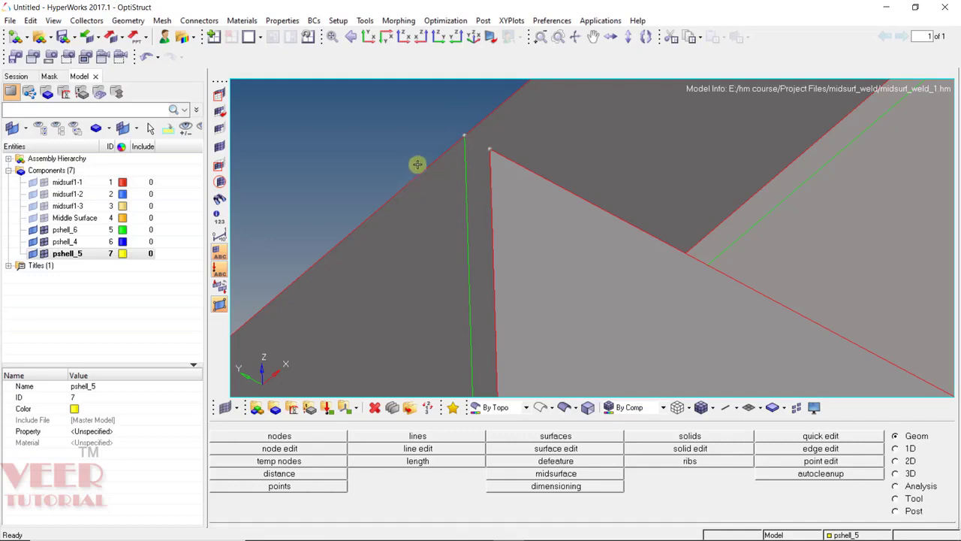
Colour the geometry by component and make pshell_4 the current component.
left_click(518, 407)
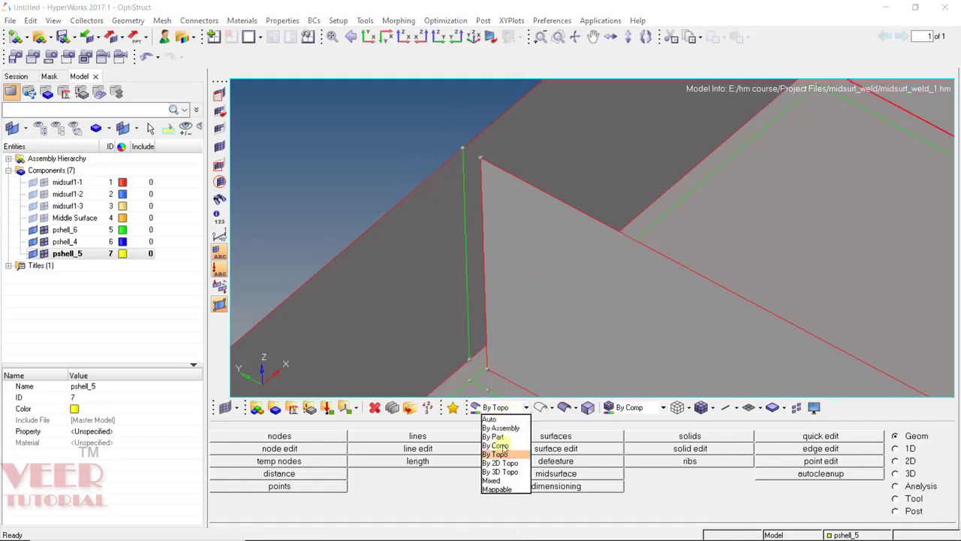
left_click(497, 429)
left_click_drag(479, 205, 482, 263, "ctrl")
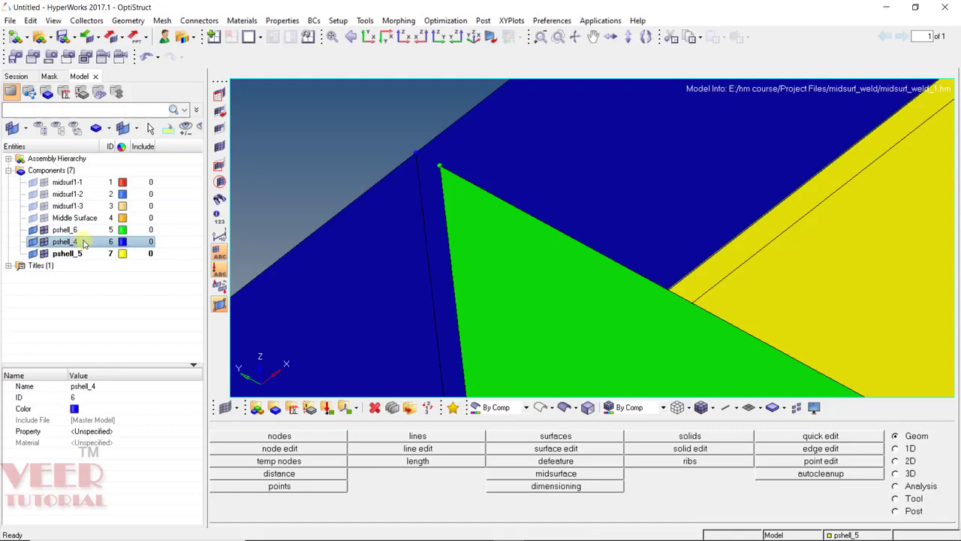
right_click(84, 244)
left_click(120, 270)
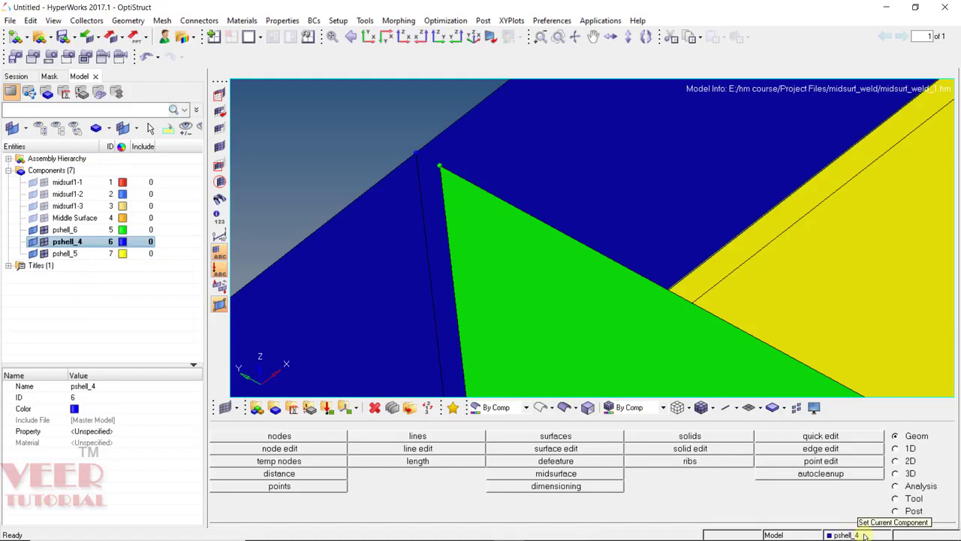
Start the 2D Ruled mesh command in "mesh, w/o surf" mode and colour the geometry by topology.
left_click(896, 461)
left_click(418, 435)
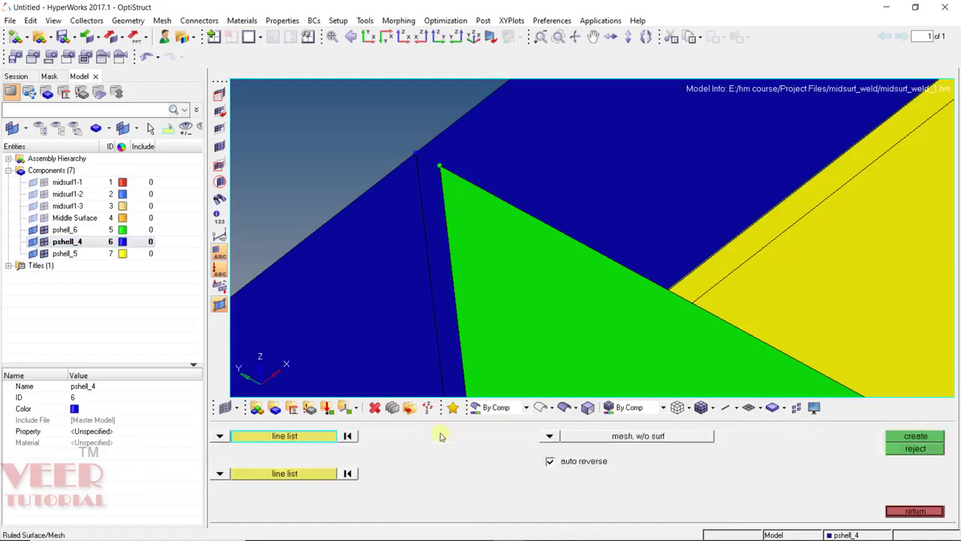
left_click(510, 408)
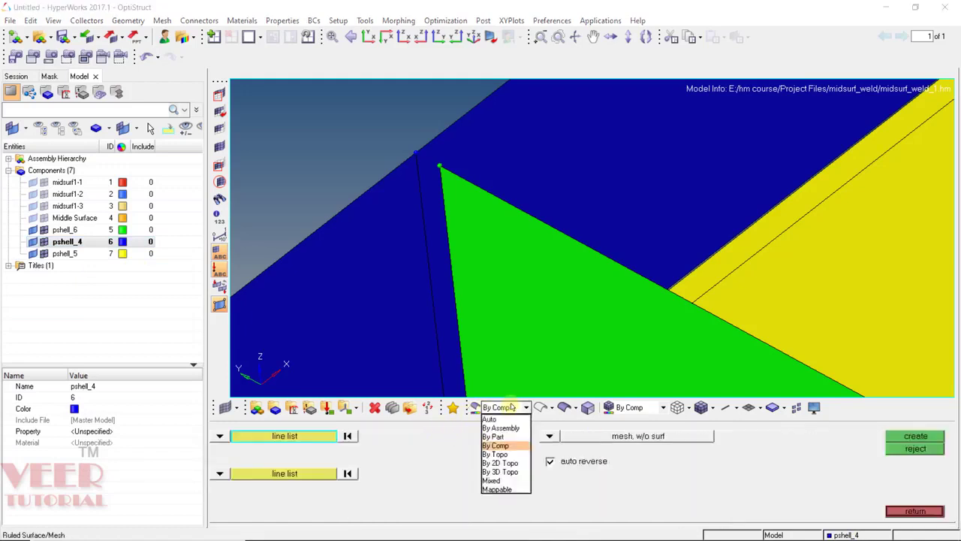
left_click(496, 454)
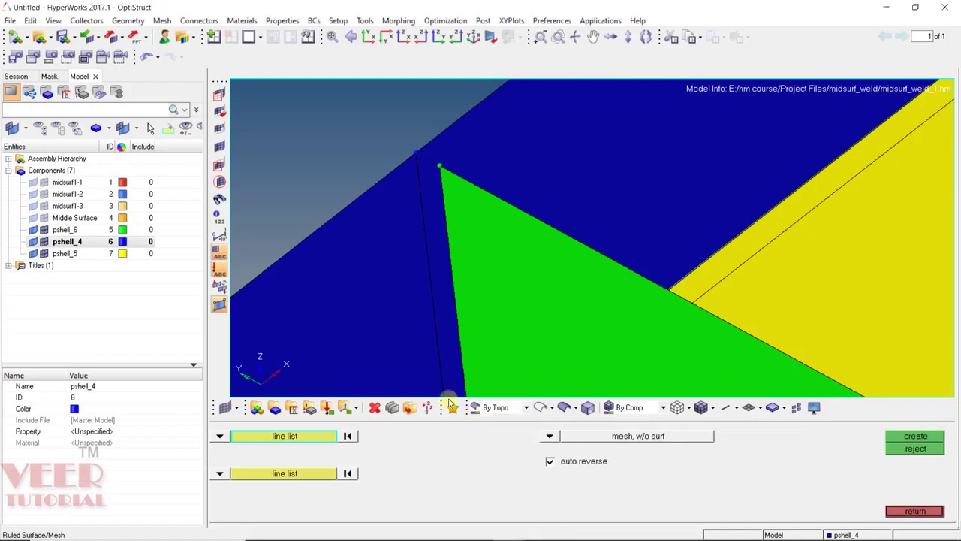
scroll(484, 150, "down", 3)
left_click(550, 435)
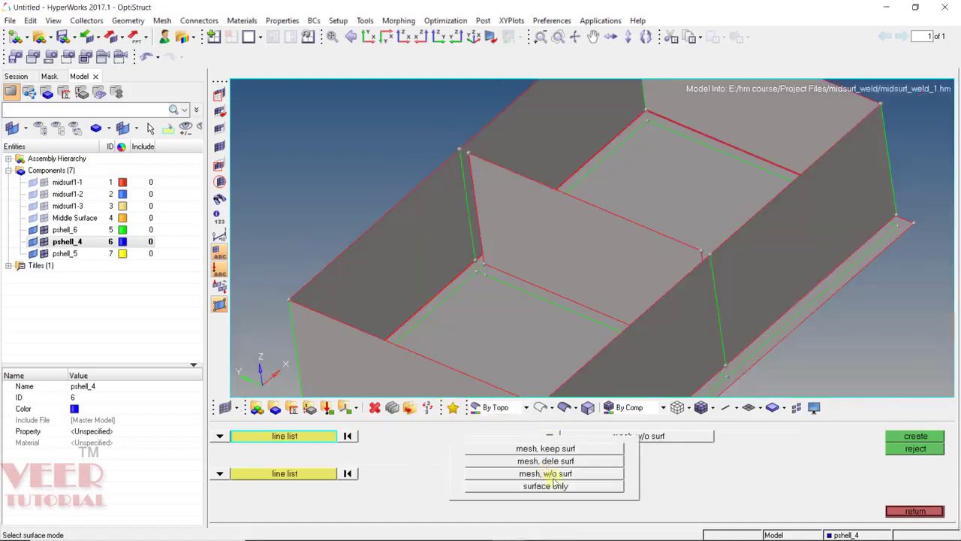
left_click(546, 475)
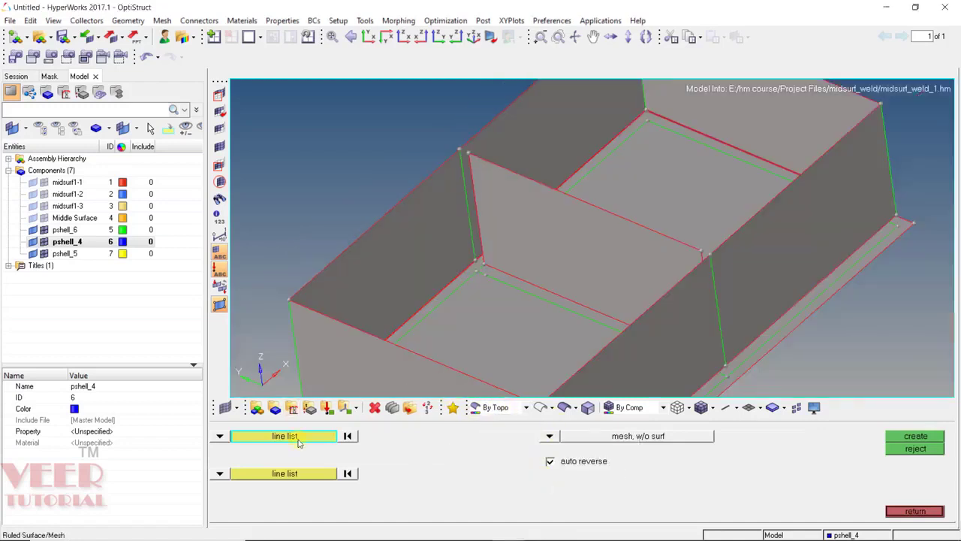
Create a ruled mesh between the middle rib's vertical edge and the adjacent vertical line on the side wall.
scroll(447, 176, "up", 5)
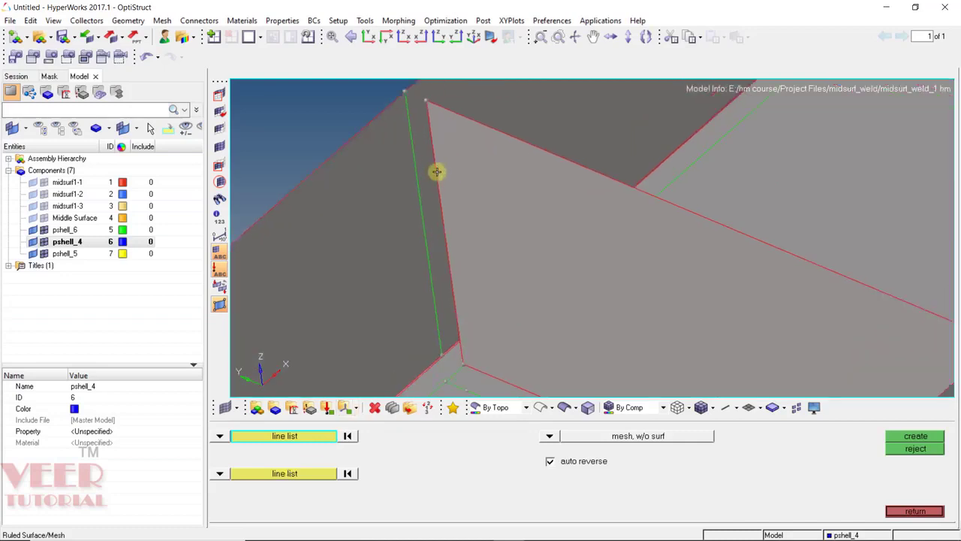
left_click(312, 481)
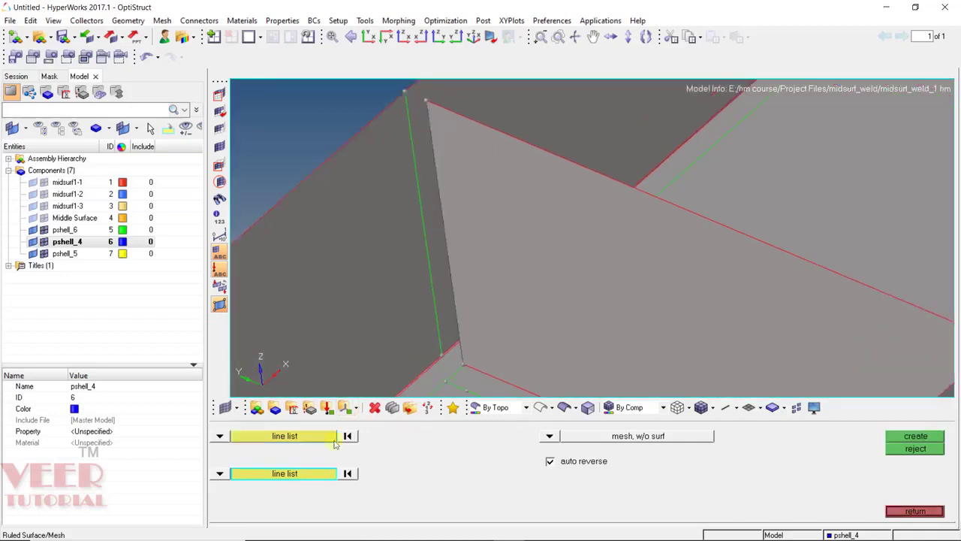
left_click(424, 230)
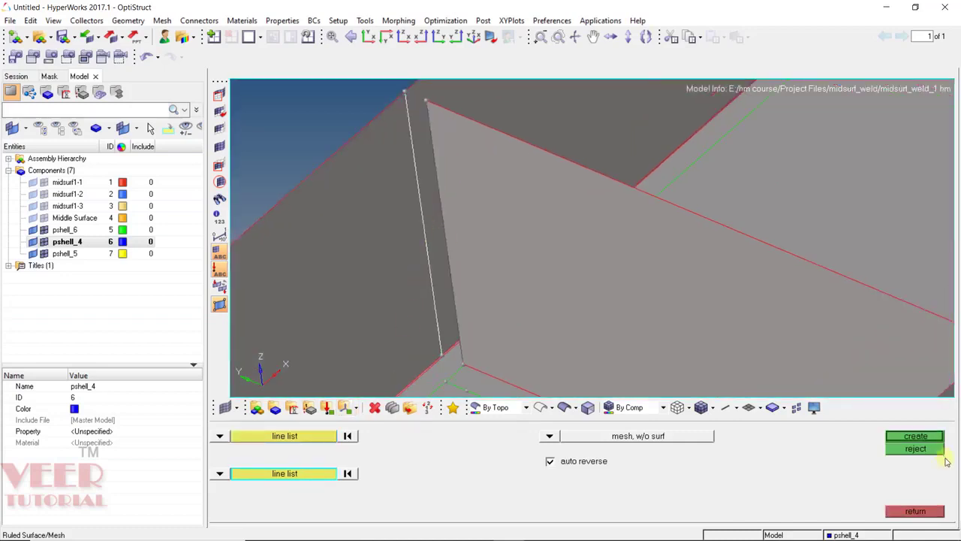
left_click(920, 437)
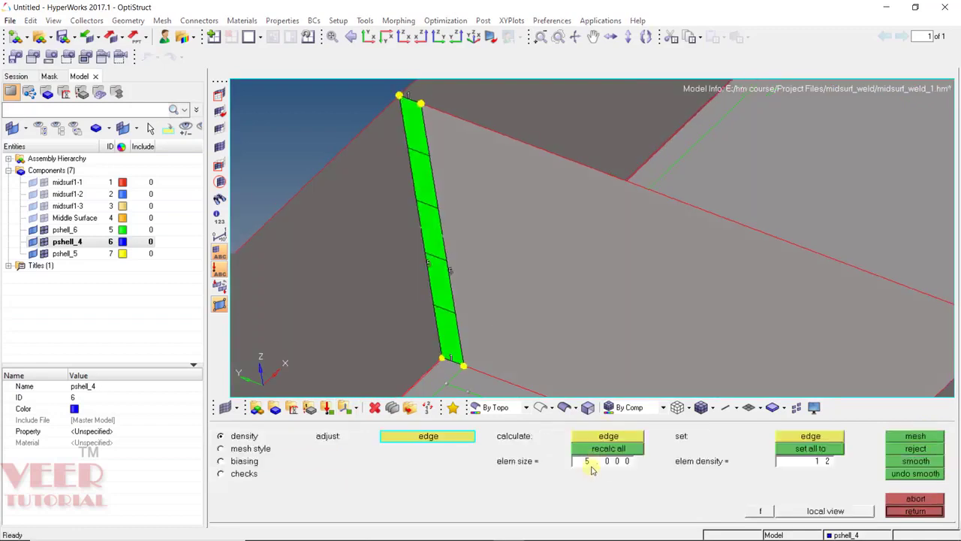
left_click(913, 510)
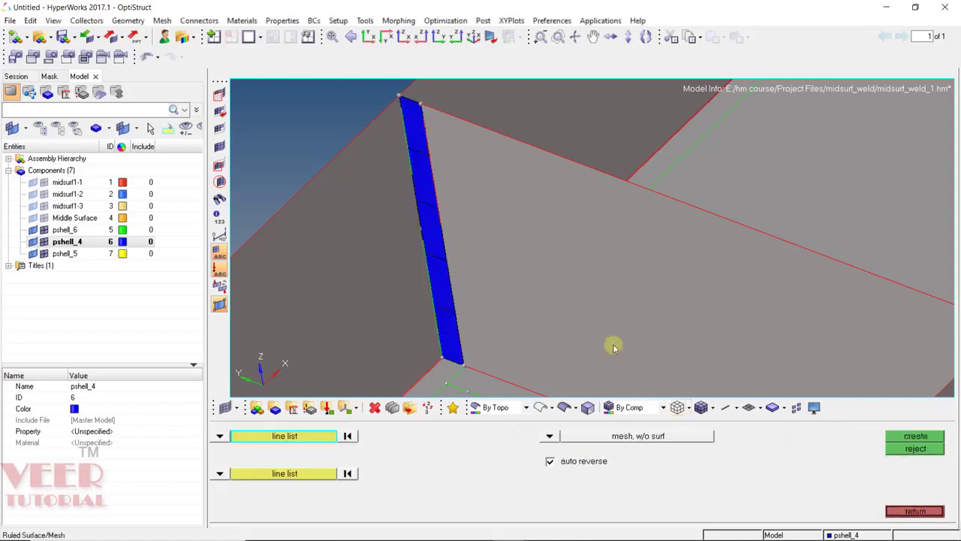
Review the default element size, feature angle and topology revision in the mesh options.
key("o")
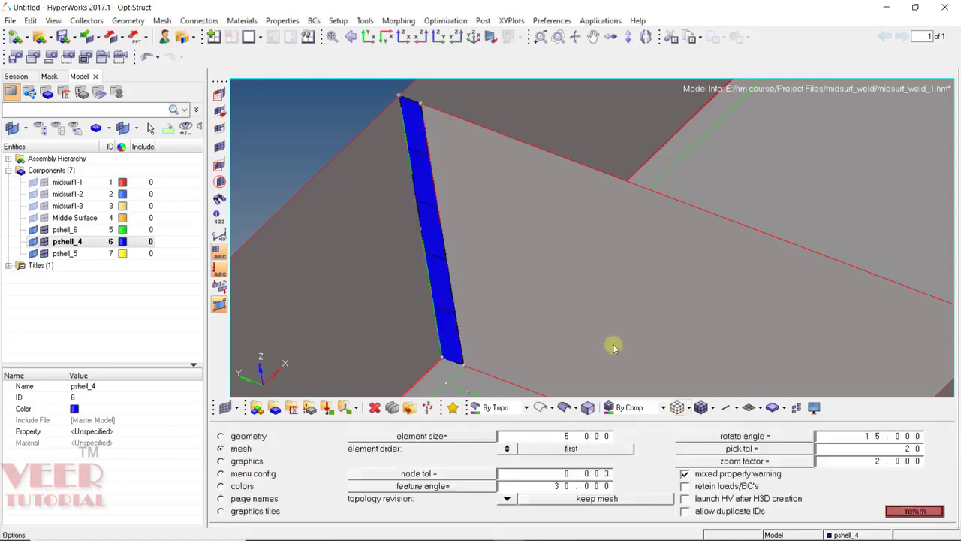
left_click(591, 443)
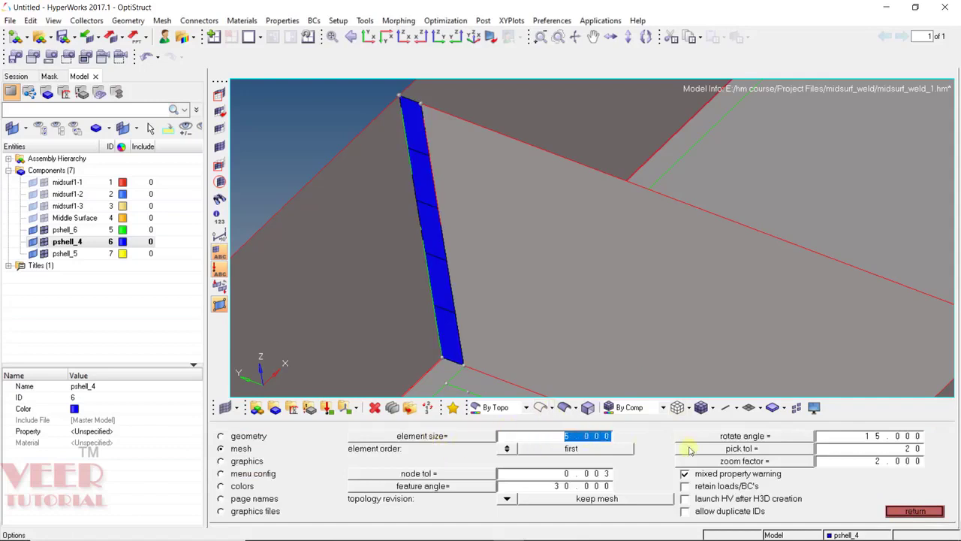
left_click(571, 488)
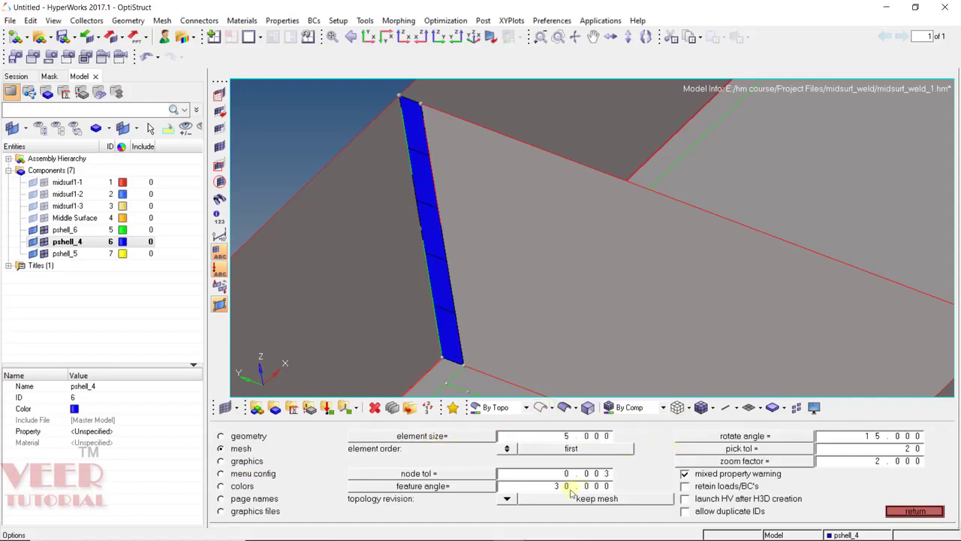
left_click(508, 499)
left_click(500, 461)
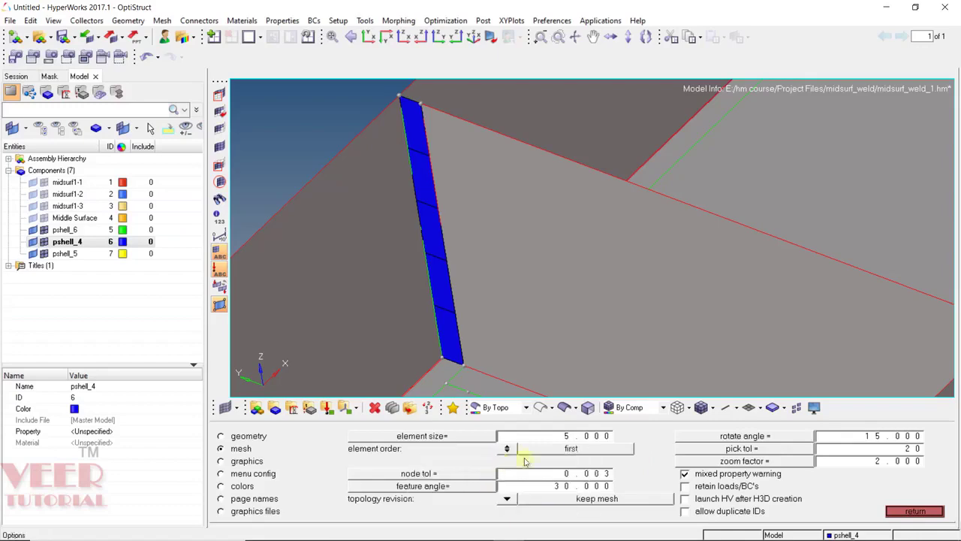
left_click(915, 511)
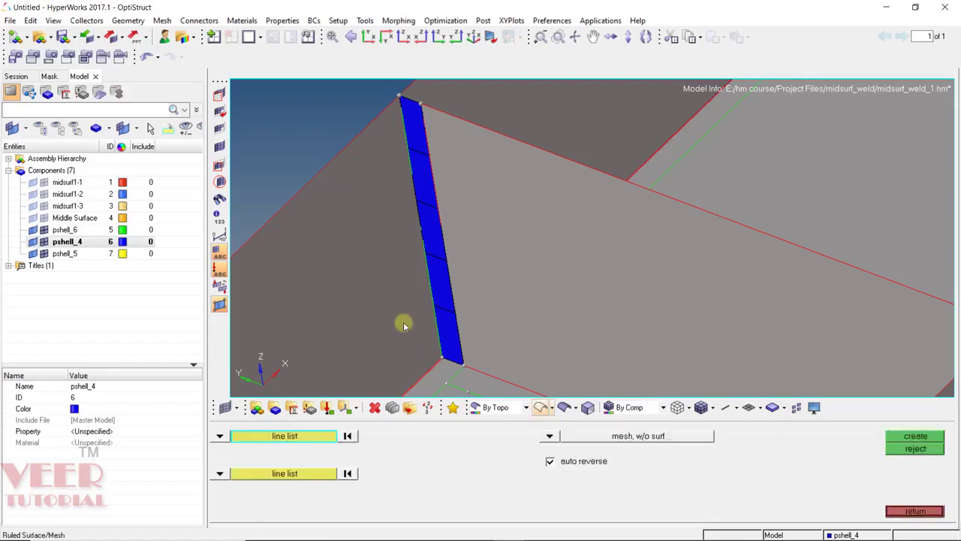
Create a ruled mesh between the middle rib's other vertical edge and the matching line on the opposite side wall.
left_click_drag(403, 322, 593, 238, "ctrl")
scroll(593, 241, "up", 5)
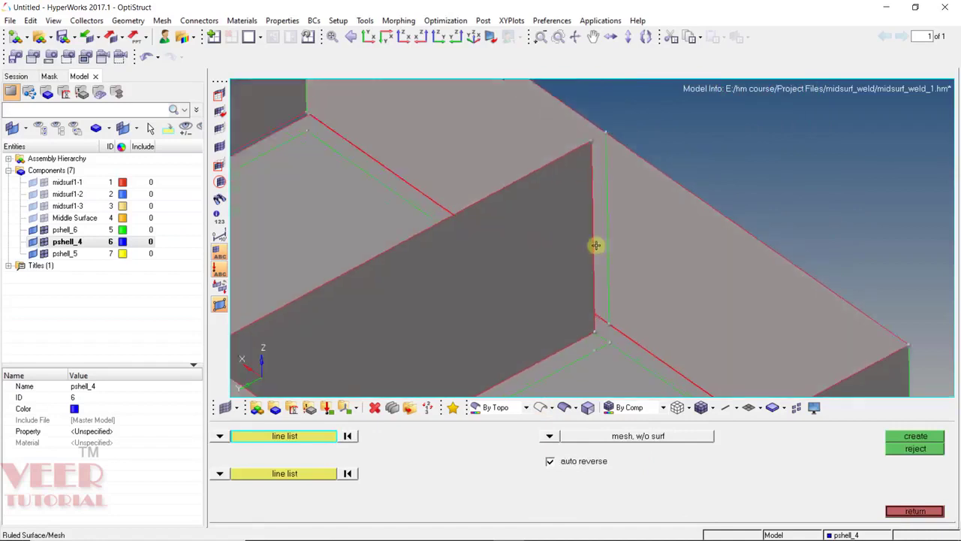
scroll(590, 233, "down", 2)
left_click(596, 252)
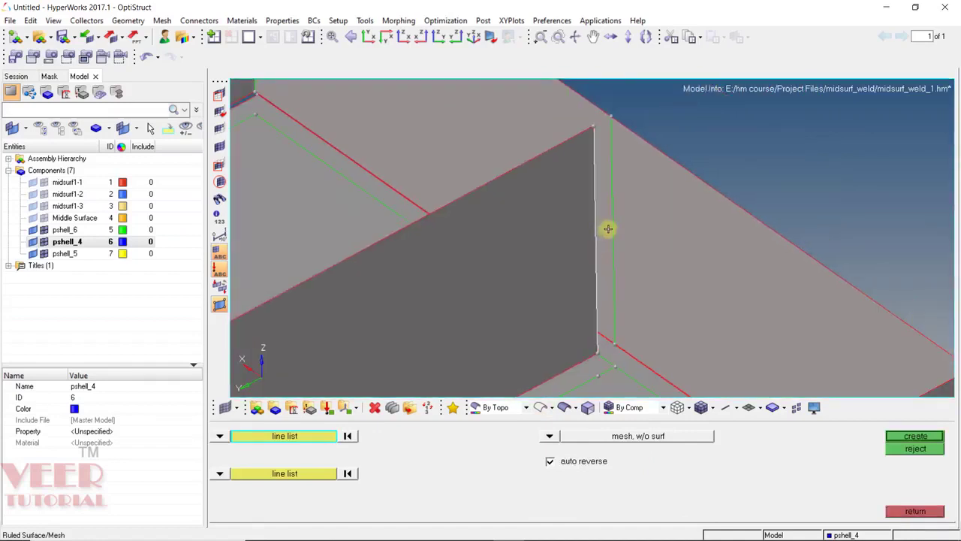
left_click(301, 474)
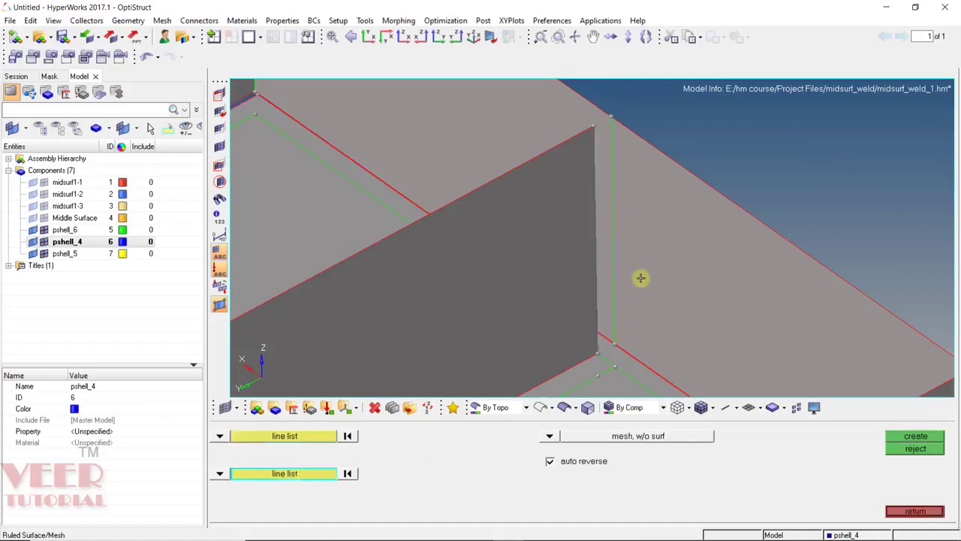
left_click(615, 238)
left_click(916, 436)
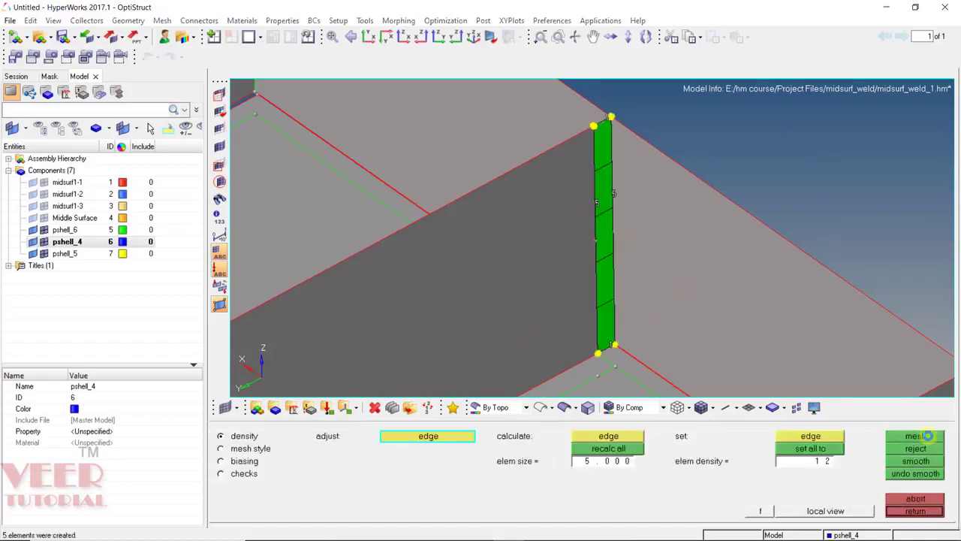
middle_click(576, 223)
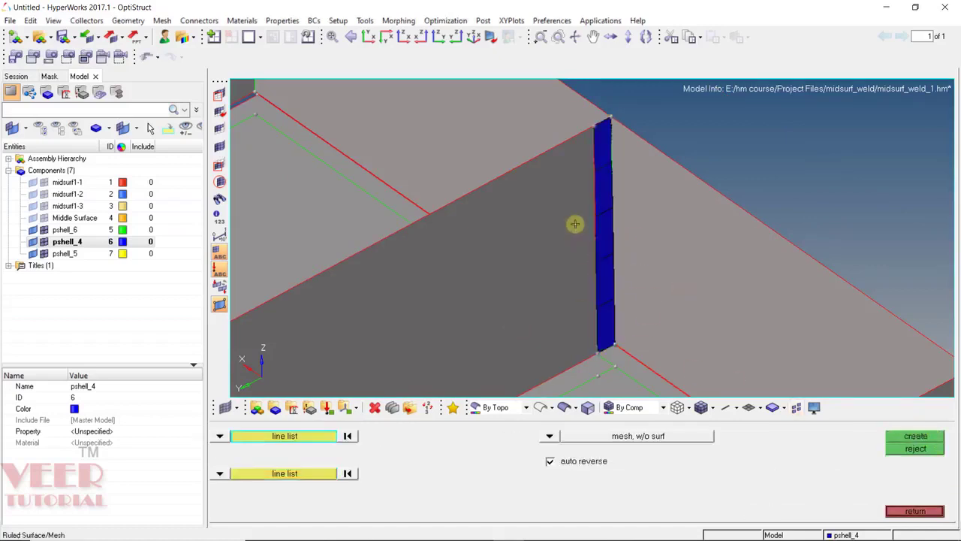
Make pshell_5 the current component for the weld mesh along the middle rib's lower edge.
scroll(575, 224, "down", 5)
left_click_drag(637, 227, 536, 311, "ctrl")
scroll(435, 217, "up", 5)
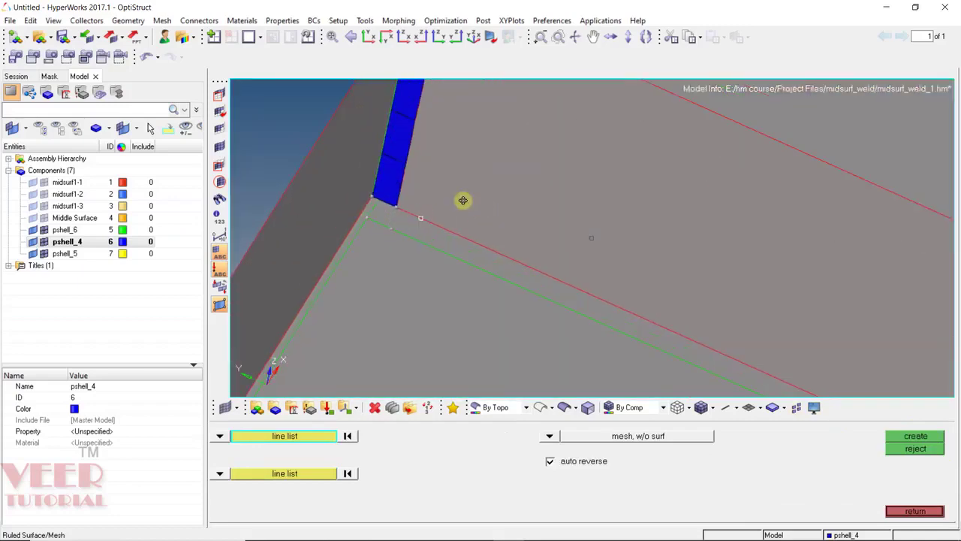
left_click_drag(463, 200, 488, 179, "ctrl")
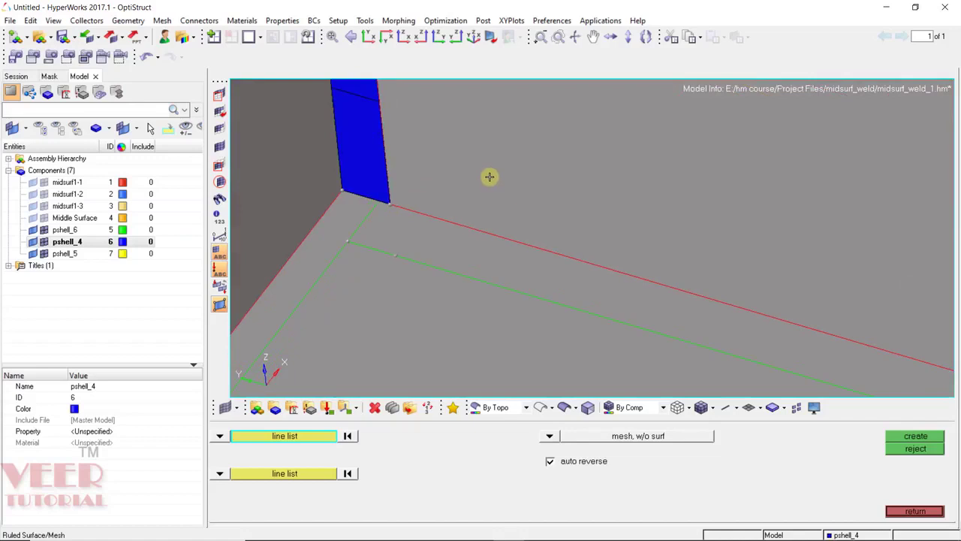
scroll(373, 218, "down", 2)
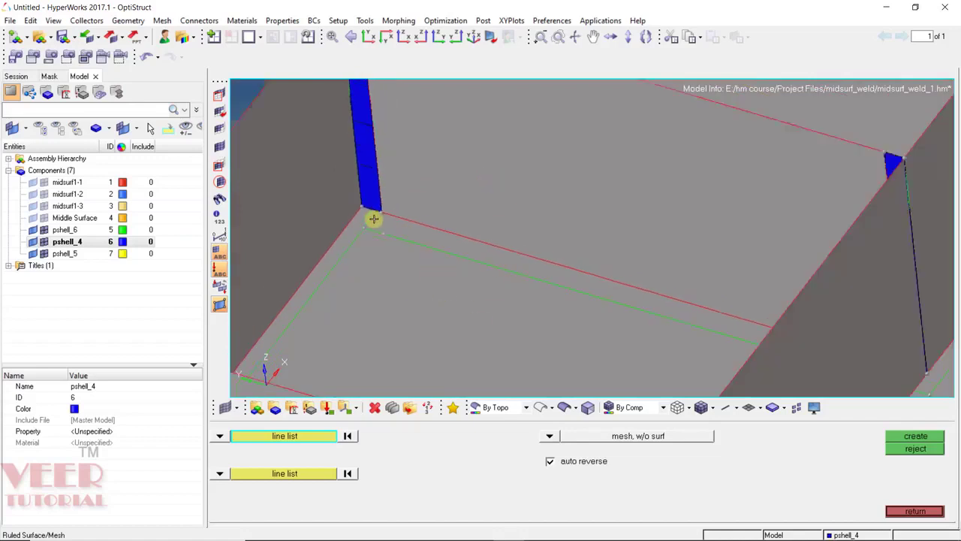
scroll(373, 218, "up", 2)
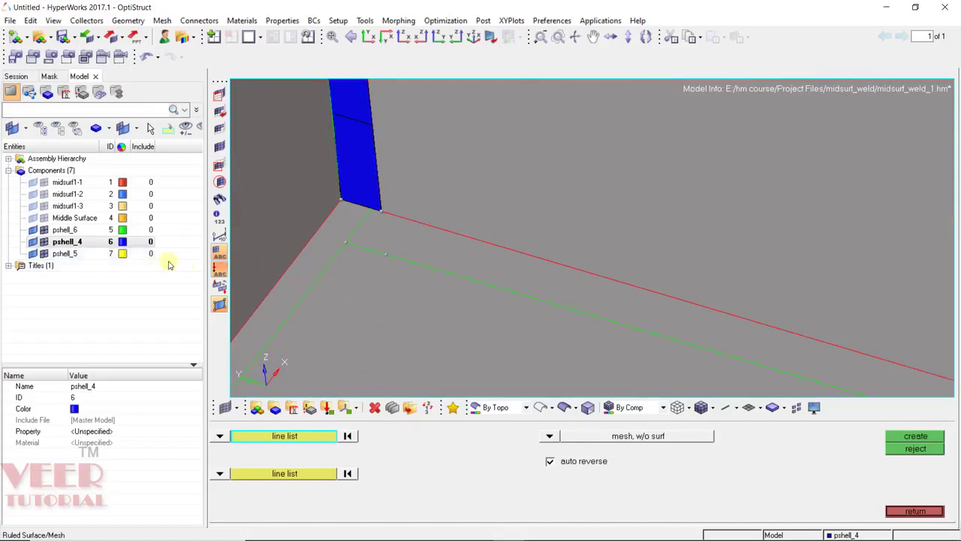
left_click(71, 254)
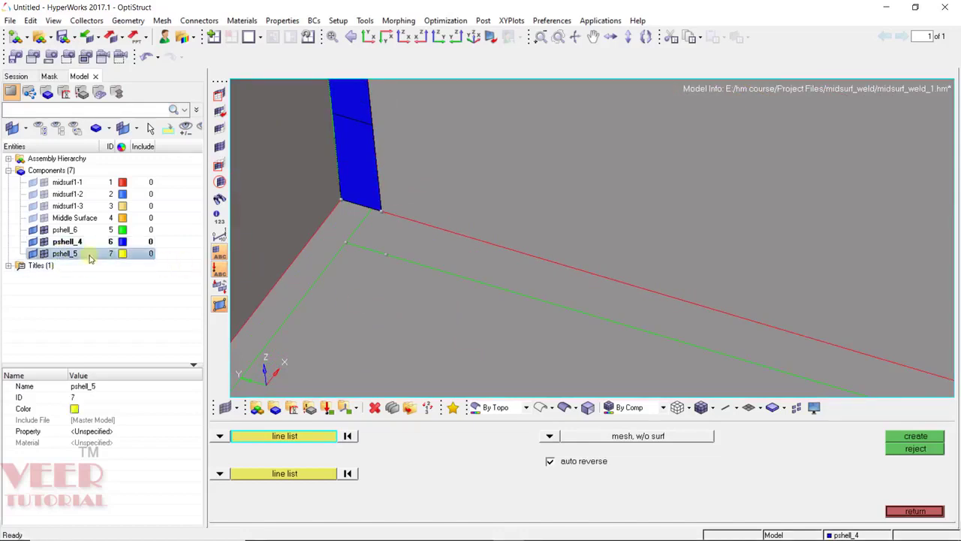
right_click(89, 257)
left_click(139, 283)
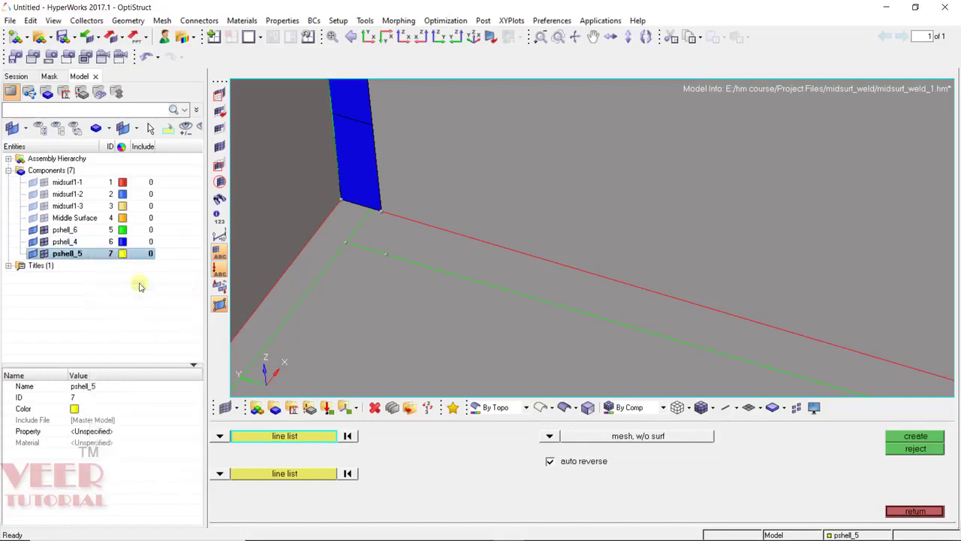
Create a ruled mesh between the middle rib's lower edge and the matching line on the base plate.
left_click(465, 237)
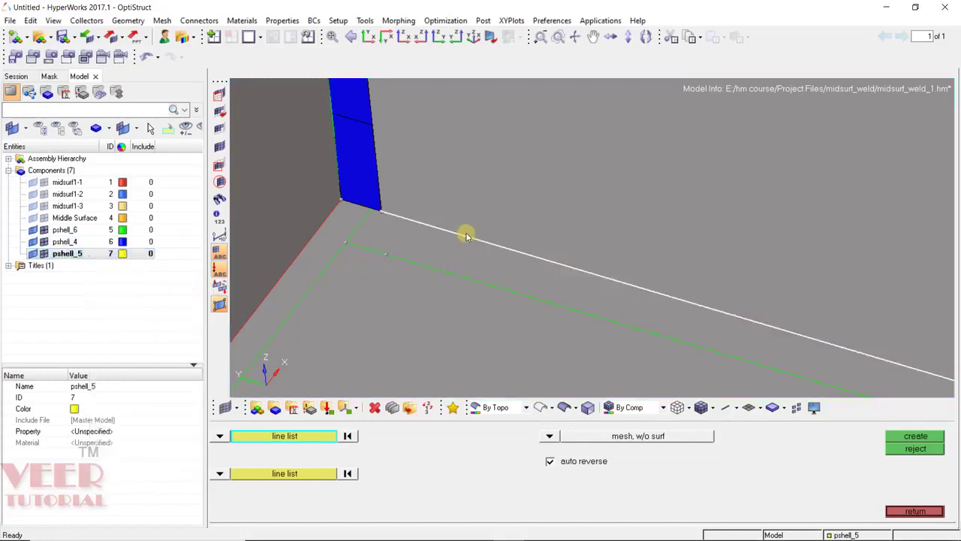
left_click(317, 475)
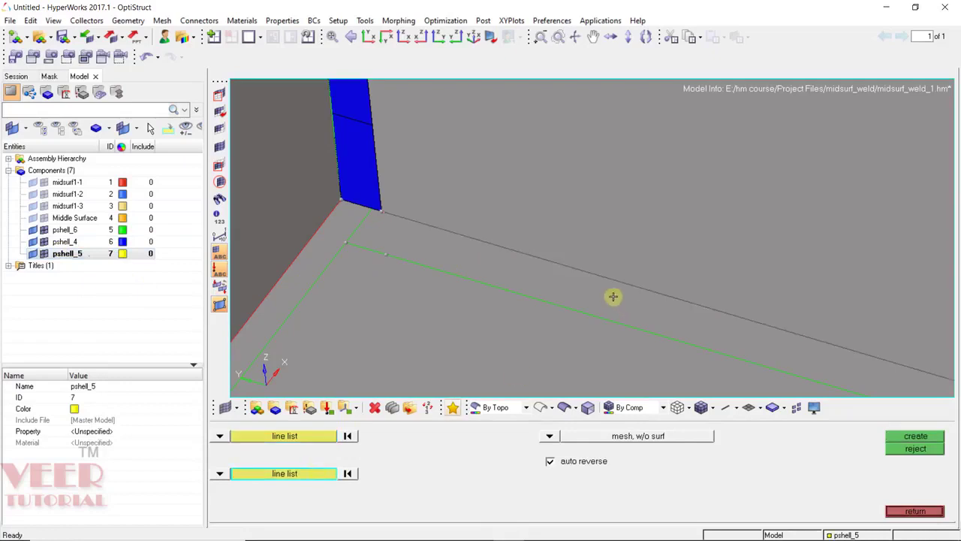
left_click(567, 307)
left_click(929, 438)
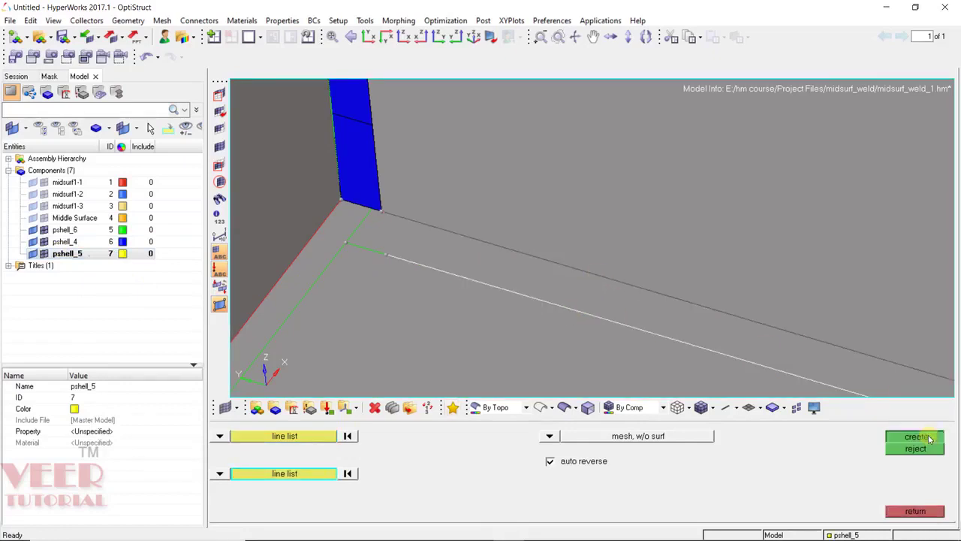
middle_click(516, 281)
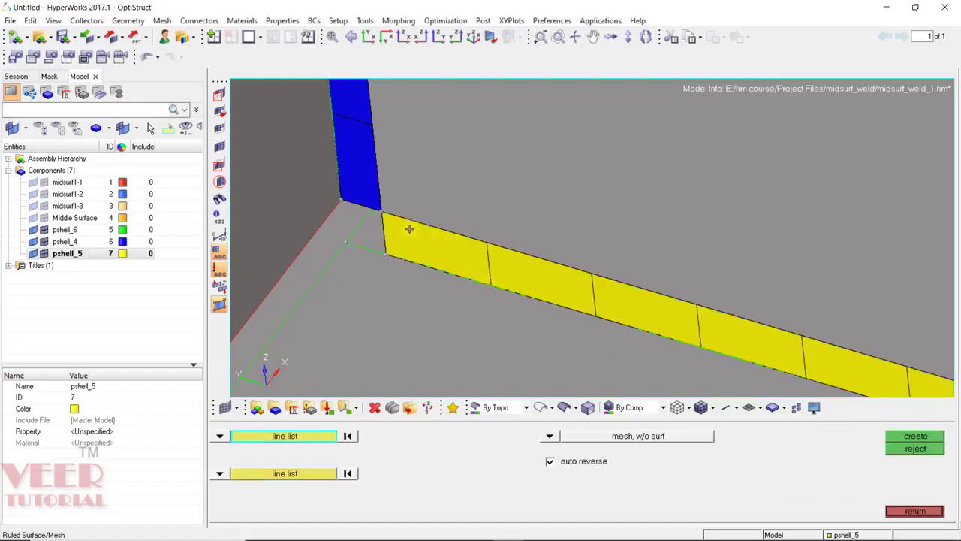
Make pshell_4 the current component for the corner weld mesh at the end of the rib's lower edge.
scroll(409, 229, "down", 5)
mouse_move(473, 277)
left_mouse_down("ctrl")
mouse_move(551, 281)
mouse_move(562, 263)
mouse_move(539, 281)
mouse_move(470, 270)
left_mouse_up("ctrl")
scroll(446, 253, "up", 6)
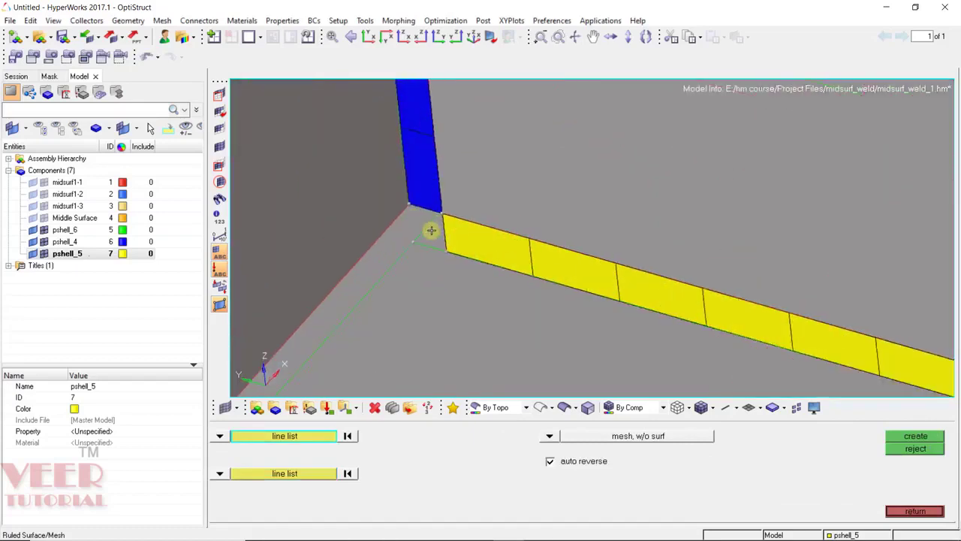
left_click_drag(430, 231, 455, 228, "ctrl")
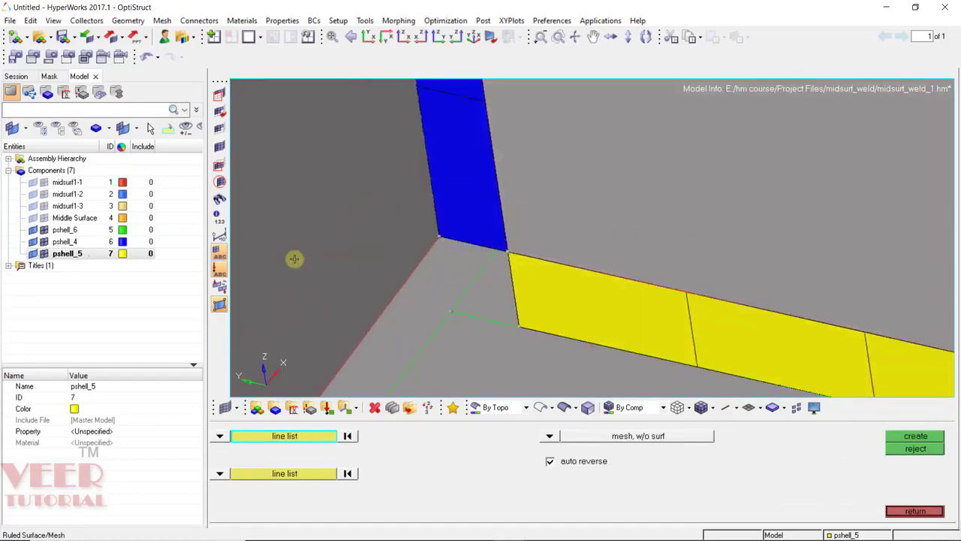
left_click(849, 535)
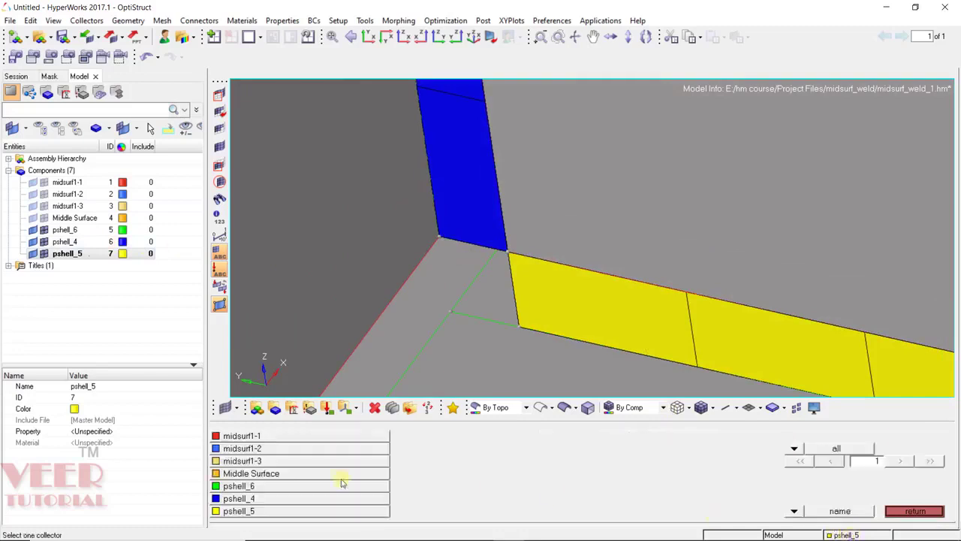
left_click(275, 500)
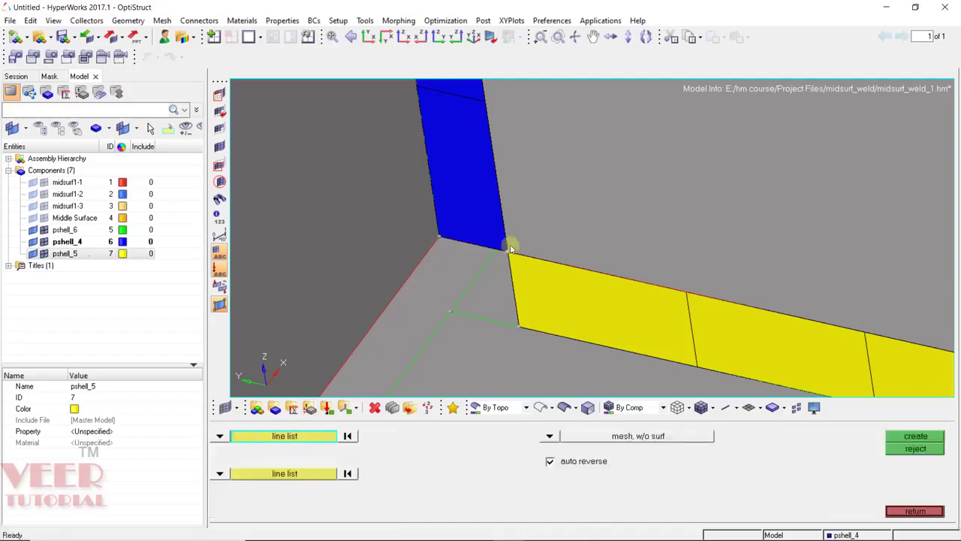
Fill the corner gap with a ruled mesh from the vertical weld's two bottom nodes to the short base plate line.
left_click(221, 438)
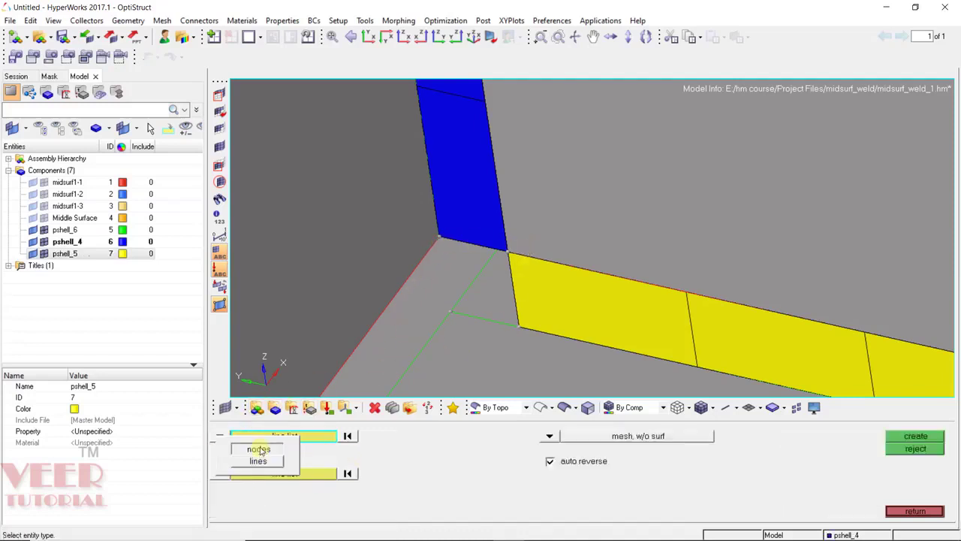
left_click(257, 455)
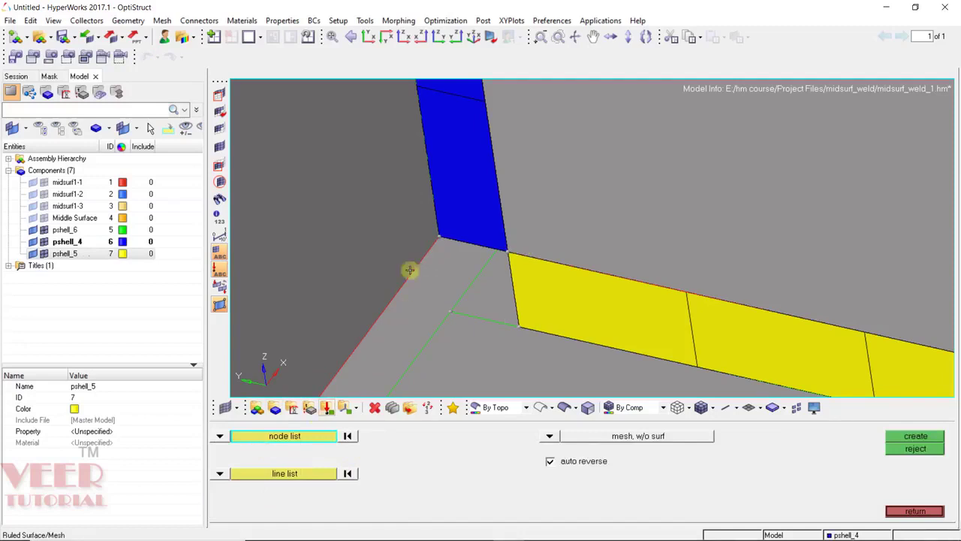
left_click(508, 251)
left_click(306, 475)
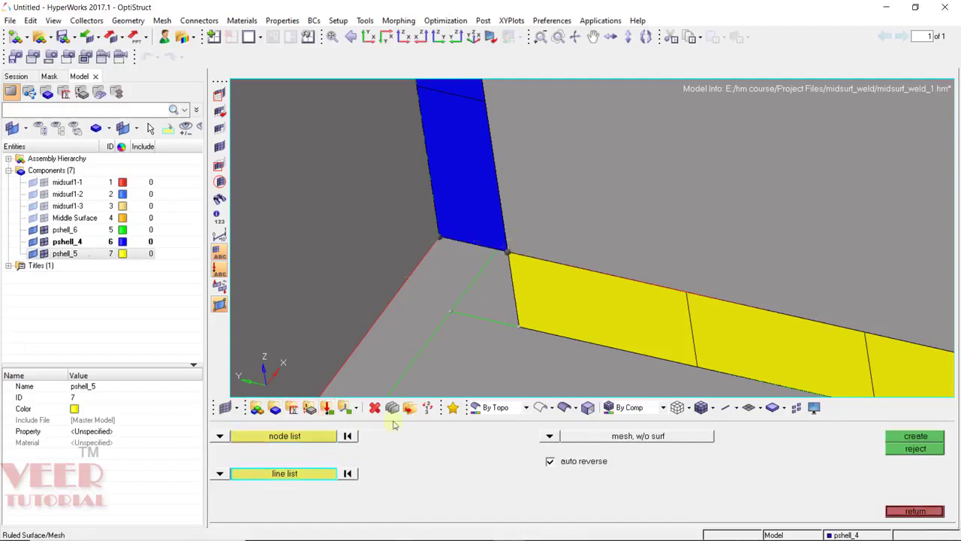
left_click(476, 316)
left_click(922, 441)
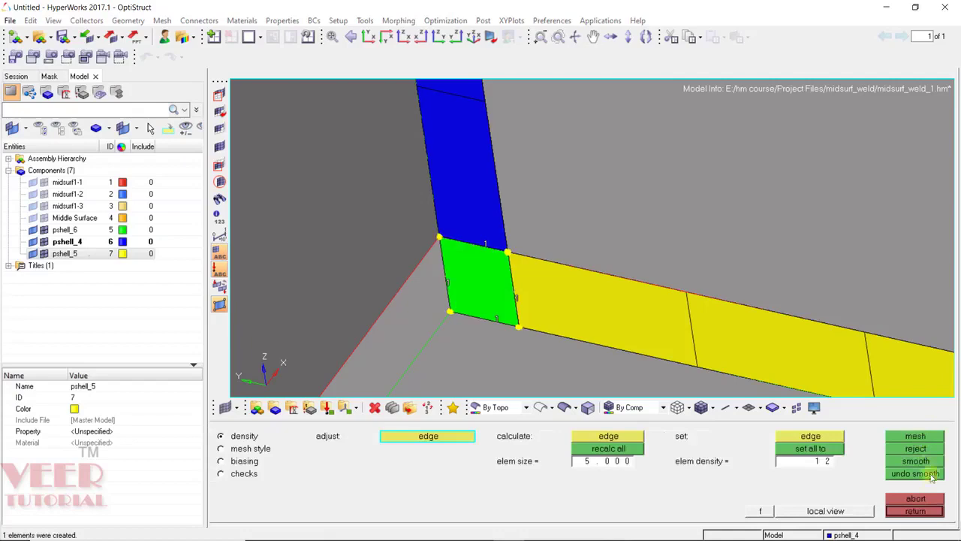
left_click(916, 510)
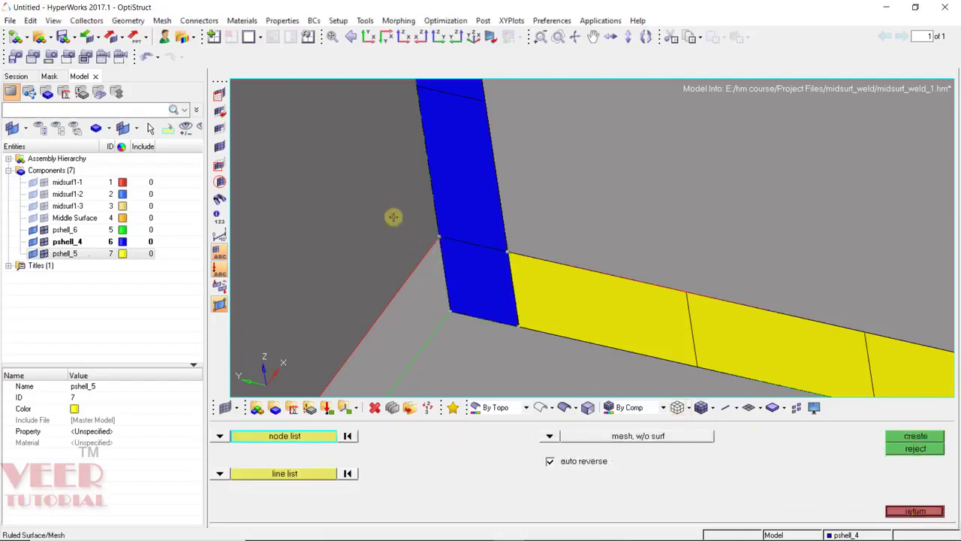
Fill the corner gap at the rib's opposite end with a ruled mesh from the two bottom weld nodes to the short base plate line.
scroll(393, 218, "down", 5)
left_click_drag(526, 281, 639, 190, "ctrl")
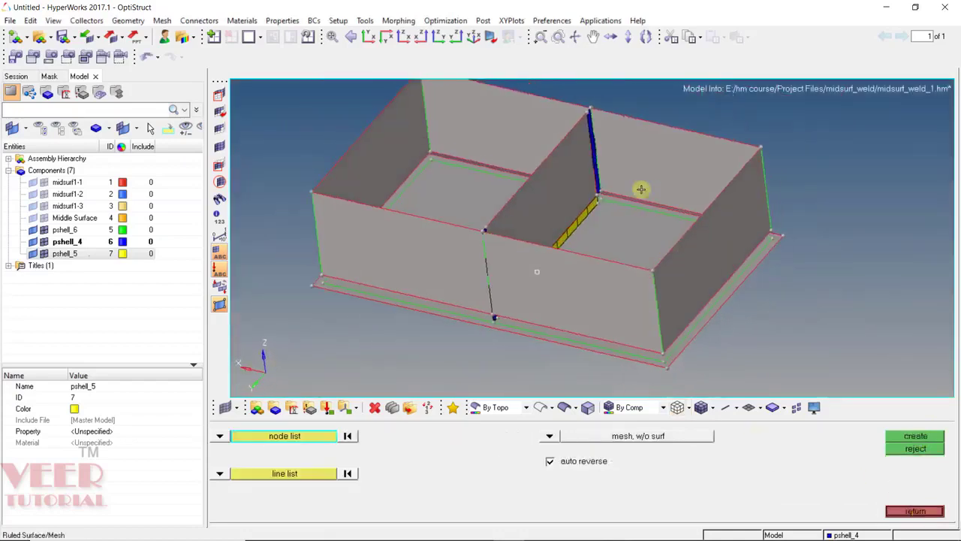
scroll(575, 211, "up", 5)
left_click_drag(623, 227, 552, 217, "ctrl")
left_click(553, 218)
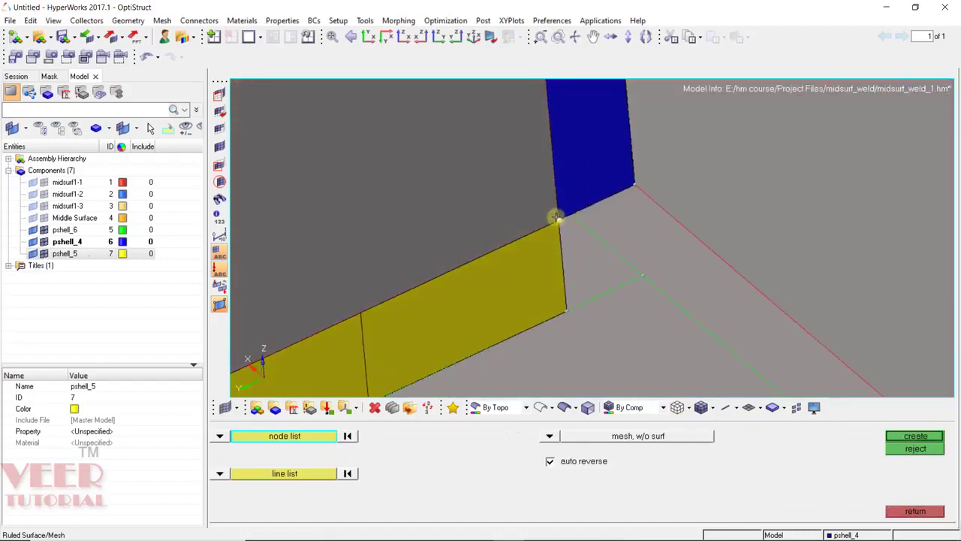
left_click(633, 183)
left_click(315, 473)
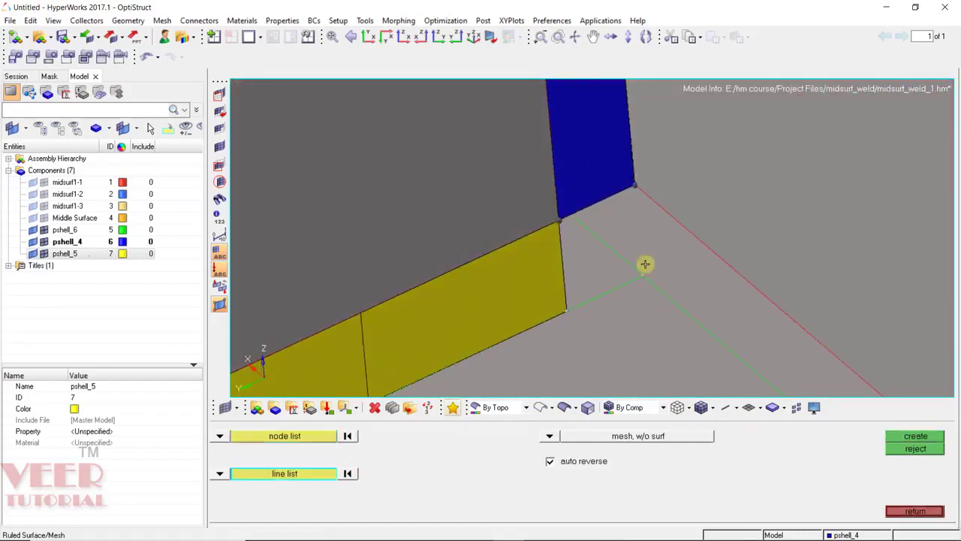
left_click(610, 287)
left_click(918, 436)
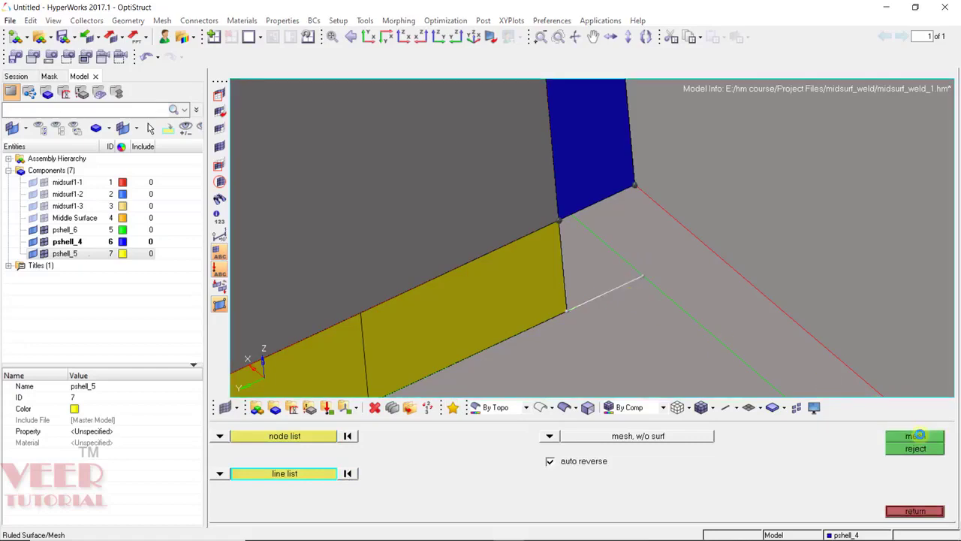
left_click(915, 511)
Examine the rib's weld meshes from several sides and the gap between the outer walls and the base plate.
left_click_drag(601, 234, 596, 175, "ctrl")
left_click_drag(656, 268, 663, 212, "ctrl")
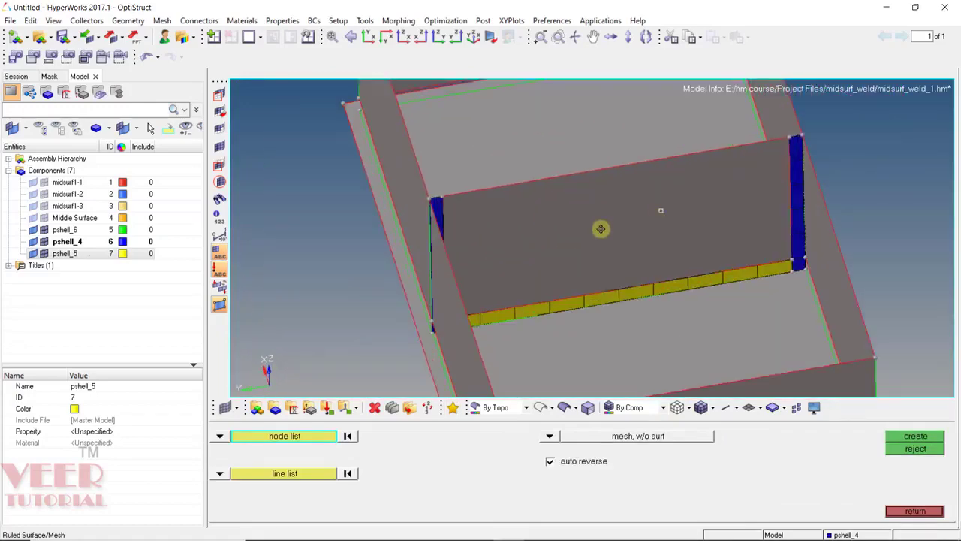
left_click_drag(601, 227, 549, 201, "ctrl")
scroll(616, 279, "down", 3)
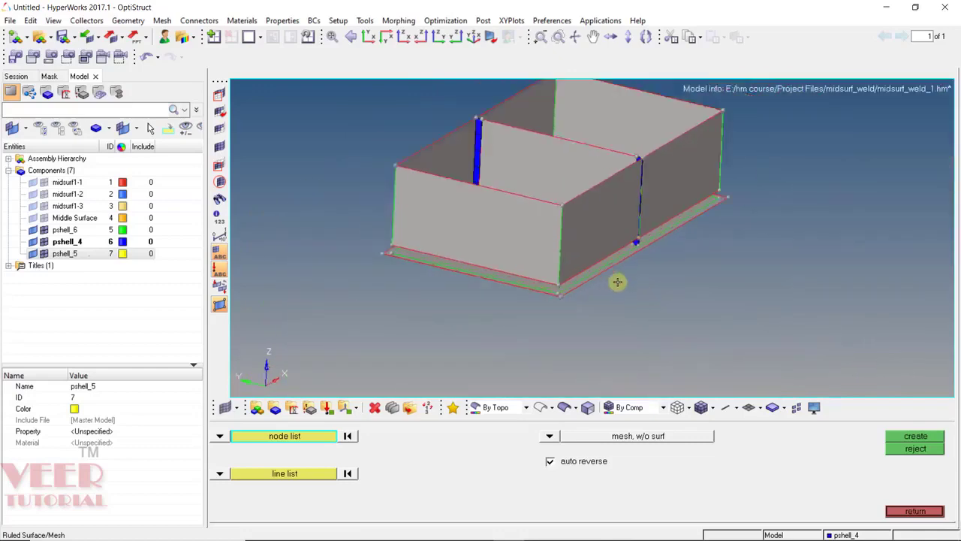
scroll(579, 238, "up", 5)
left_click_drag(579, 238, 460, 273, "ctrl")
scroll(532, 288, "down", 3)
scroll(498, 320, "up", 4)
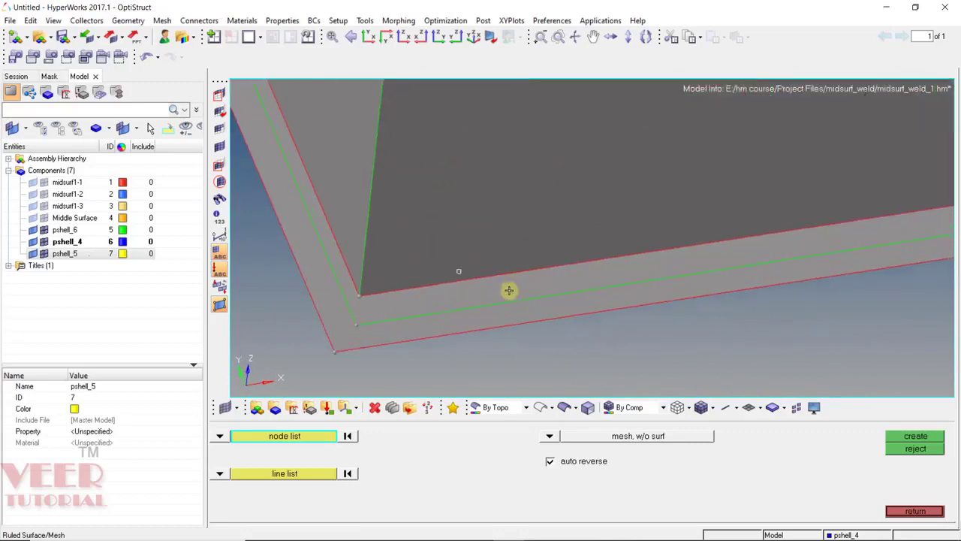
Colour the geometry by component to check which component the outer walls belong to, and return to topology colouring.
left_click(506, 408)
left_click(509, 453)
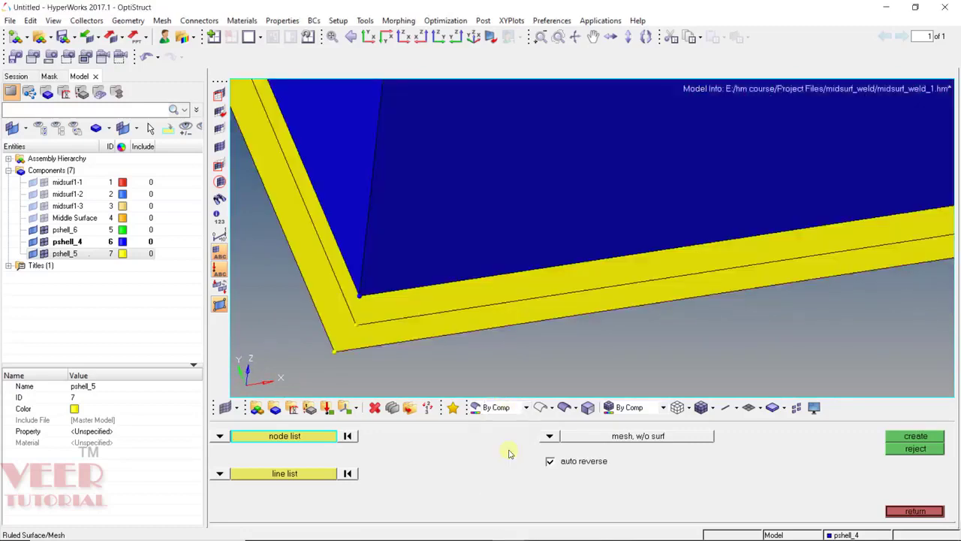
left_click_drag(470, 329, 450, 225, "ctrl")
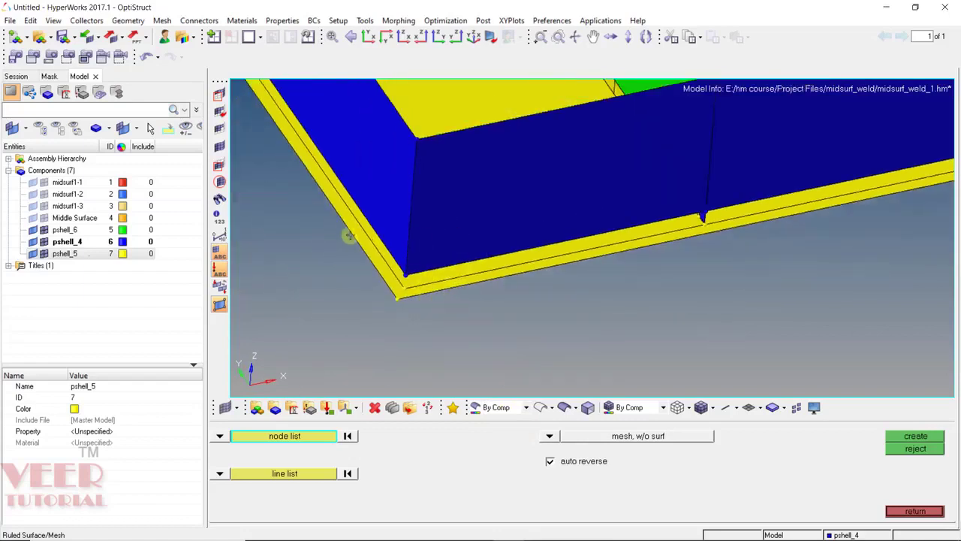
left_click(91, 245)
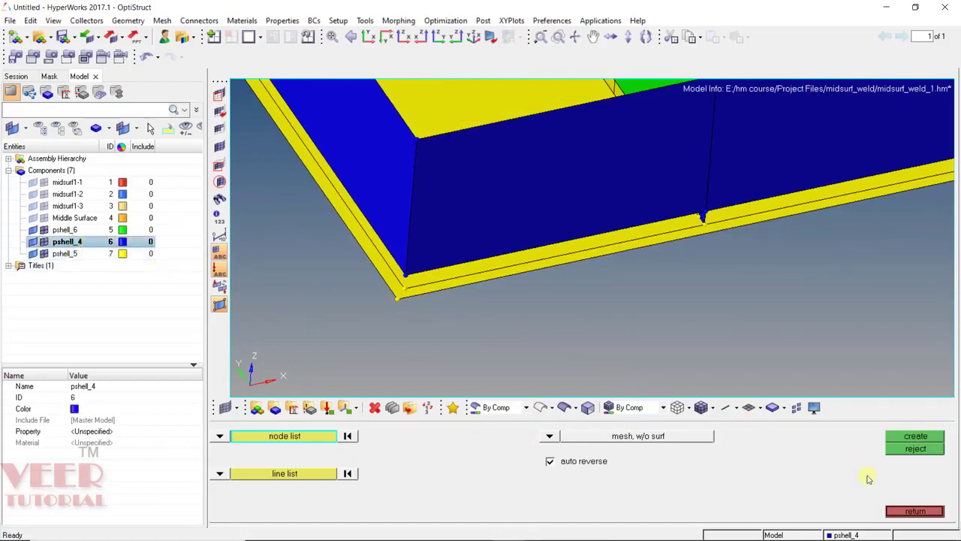
left_click(497, 407)
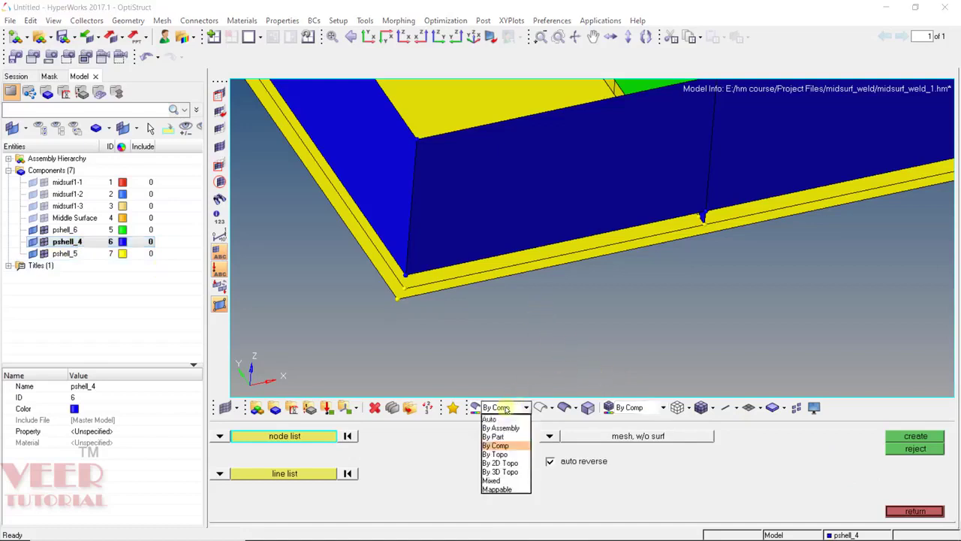
left_click(495, 454)
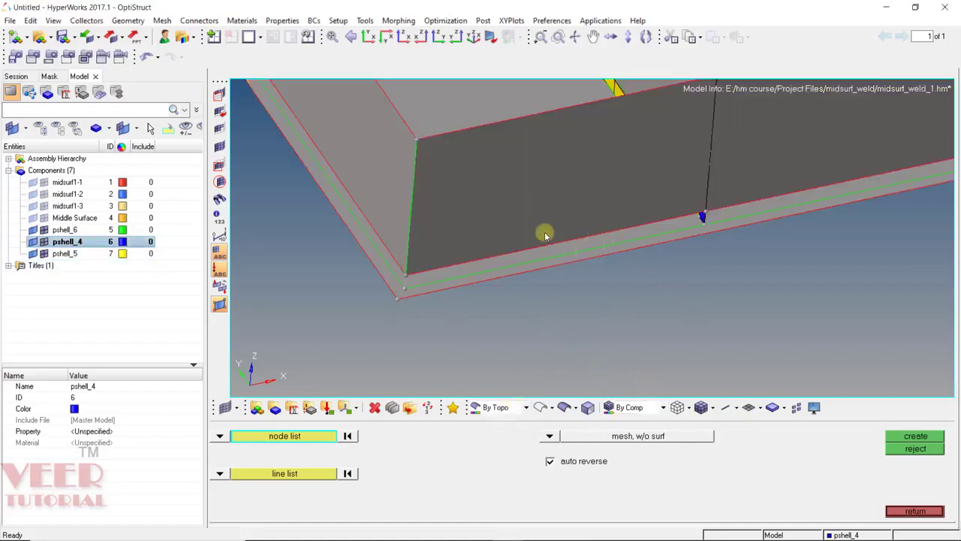
Create a line-to-line ruled mesh between the long side wall's lower edge and the base plate line, from the outer corner to the rib.
scroll(533, 243, "up", 4)
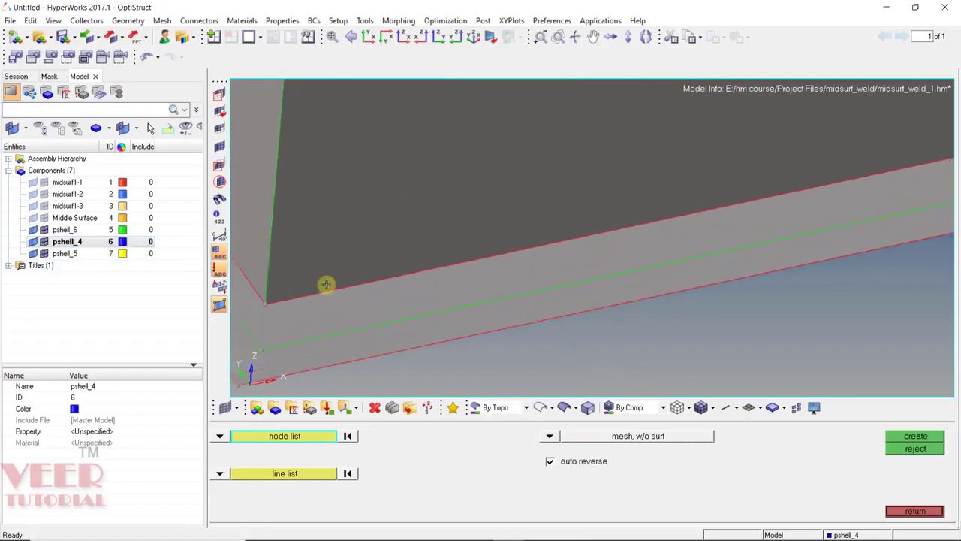
left_click(219, 437)
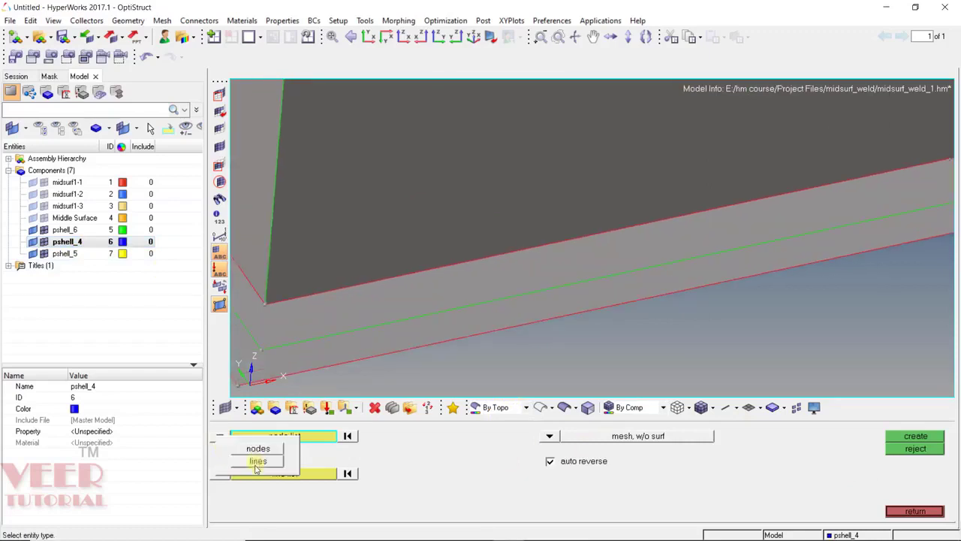
left_click(255, 459)
left_click(381, 279)
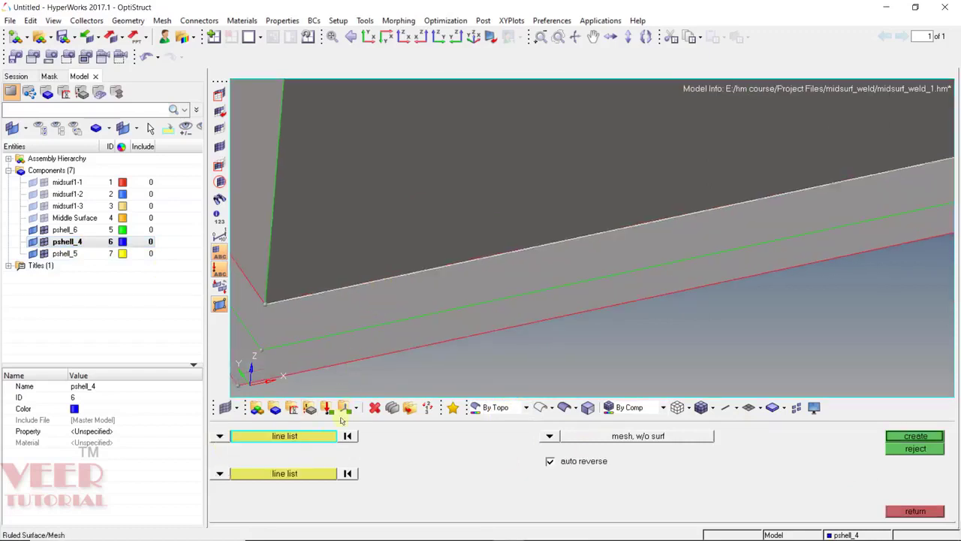
left_click(298, 473)
left_click(409, 313)
left_click_drag(386, 311, 497, 304, "ctrl")
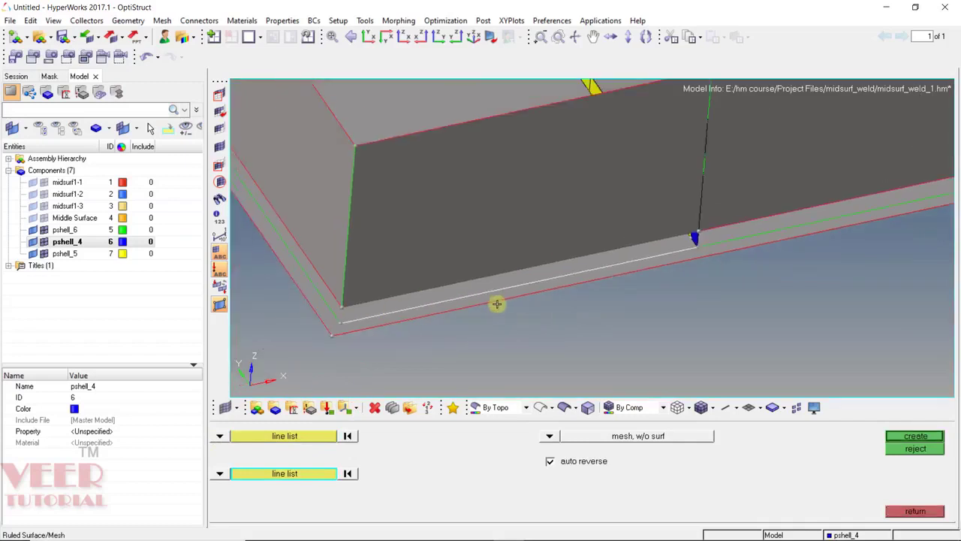
middle_click(500, 302)
Create a ruled mesh between the remaining half of the same side wall's lower edge and the base plate line.
scroll(402, 319, "down", 6, "ctrl")
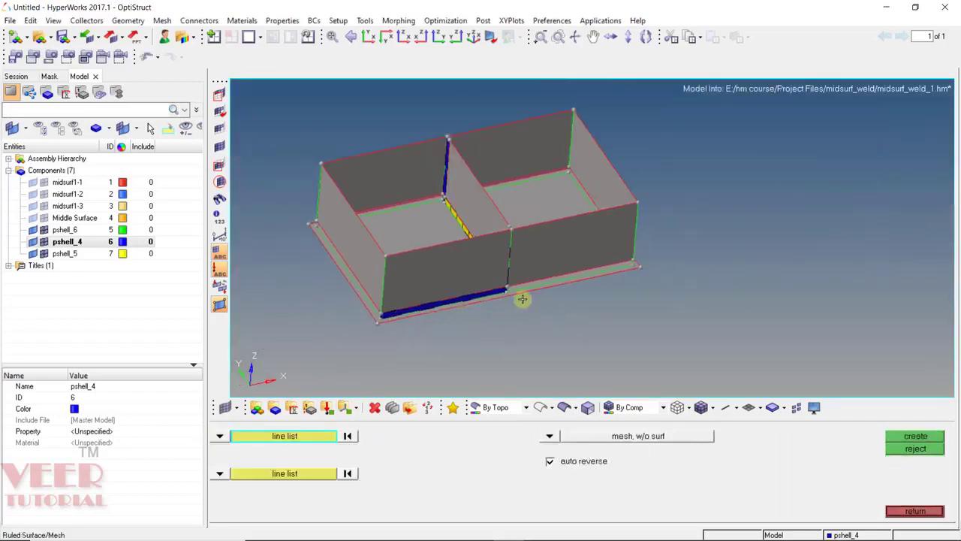
scroll(596, 269, "up", 7, "ctrl")
left_click(592, 268)
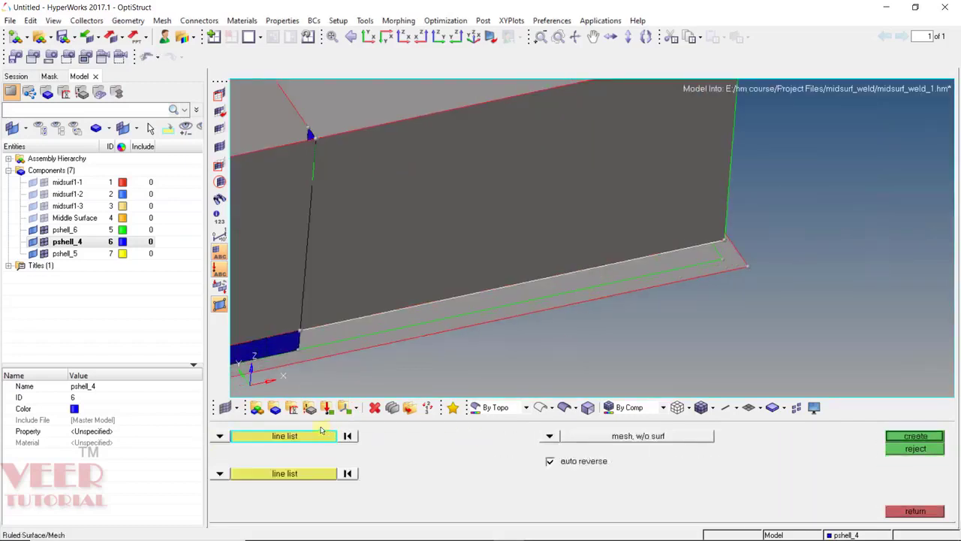
left_click(284, 474)
left_click(449, 314)
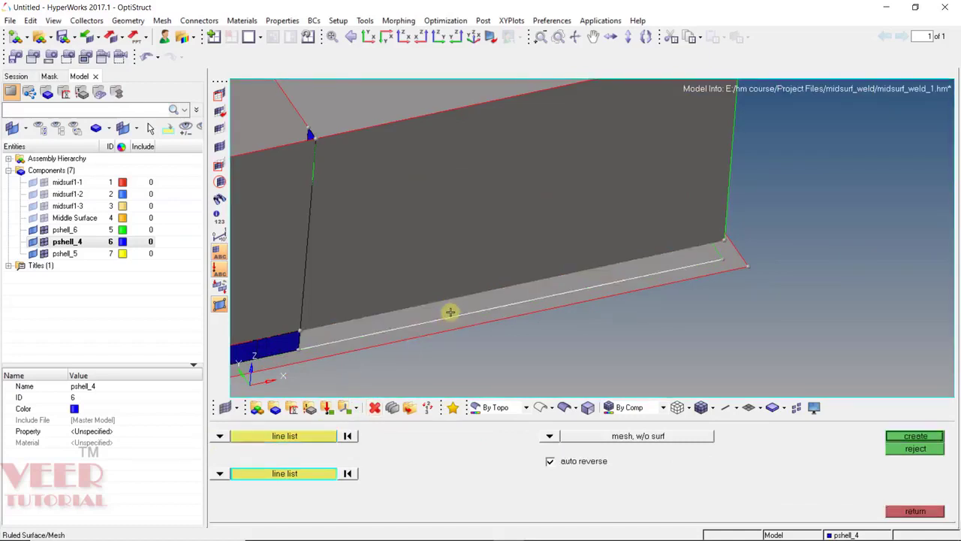
middle_click(449, 311)
middle_click(543, 281)
Create a ruled mesh between the unwelded short end wall's lower edge, next to the finished long side, and the base plate line.
scroll(702, 241, "down", 6)
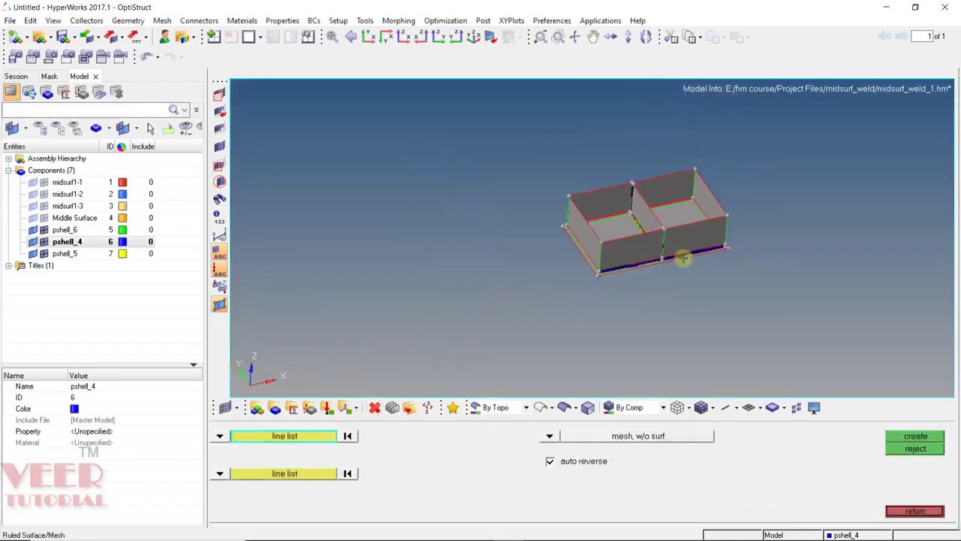
mouse_move(589, 312)
left_mouse_down("ctrl")
mouse_move(710, 354)
mouse_move(585, 313)
left_mouse_up("ctrl")
scroll(538, 251, "up", 6)
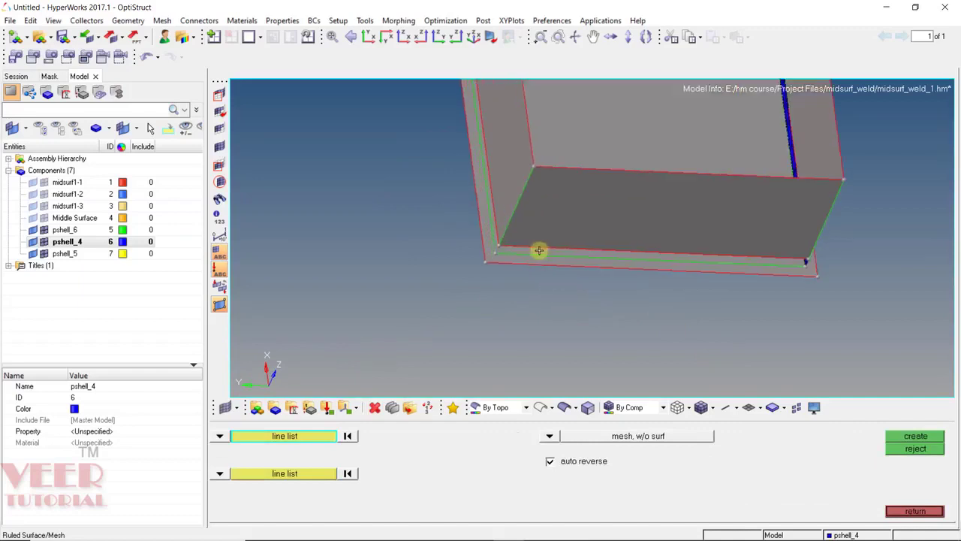
left_click_drag(793, 239, 599, 297, "ctrl")
scroll(599, 297, "down", 3)
scroll(591, 253, "up", 7)
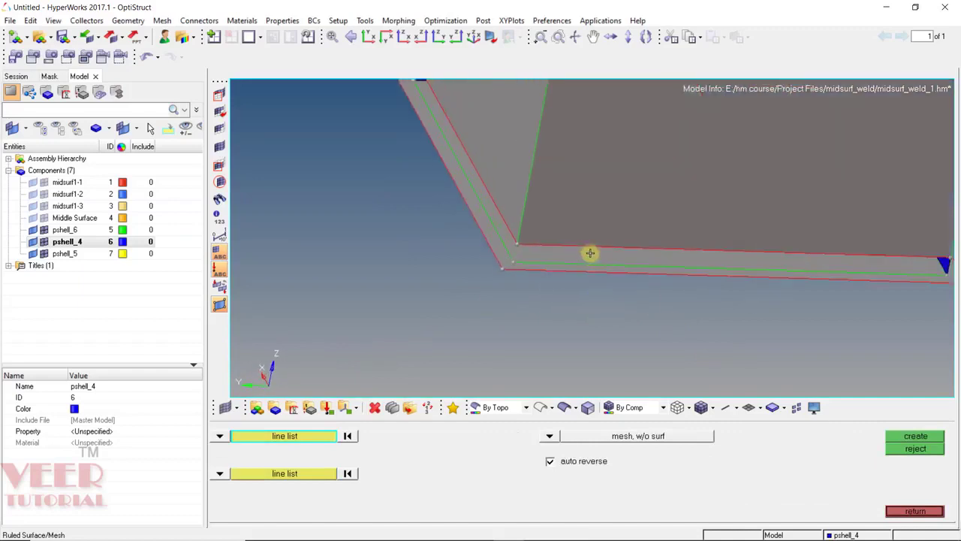
left_click(591, 239)
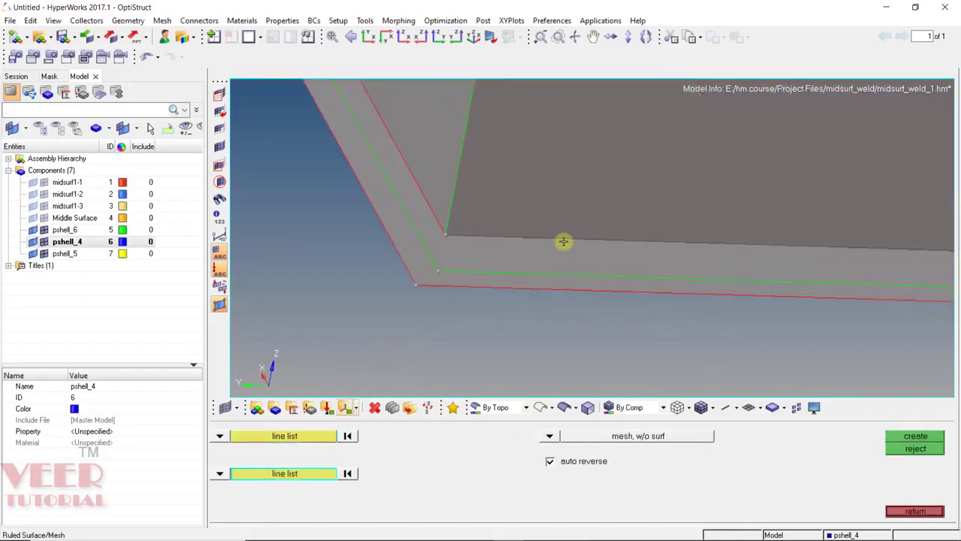
left_click(563, 270)
middle_click(562, 265)
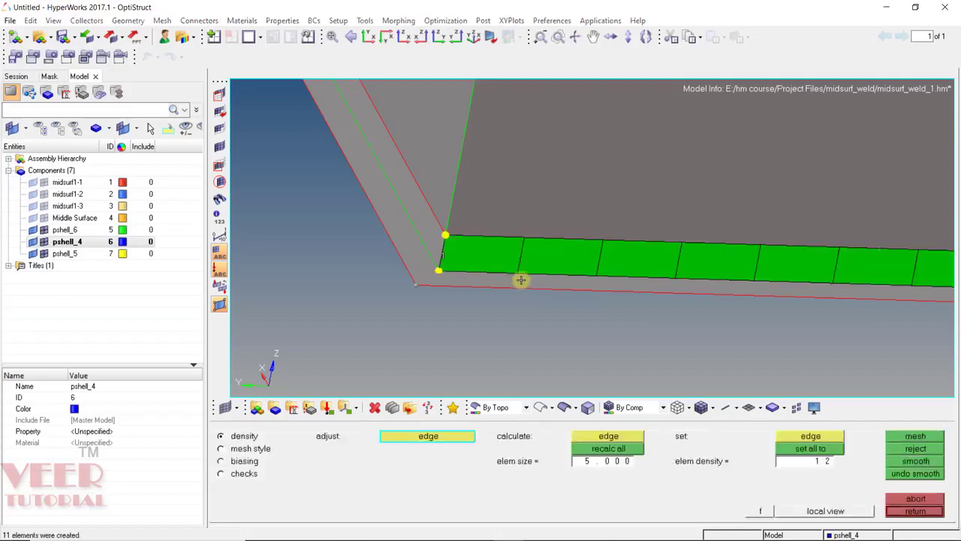
middle_click(522, 281)
Create a ruled mesh between the second long side wall's lower edge and the base plate line, from the rib to the already welded end wall.
left_click_drag(579, 306, 591, 328, "ctrl")
scroll(407, 228, "up", 5, "ctrl")
scroll(678, 275, "down", 5, "ctrl")
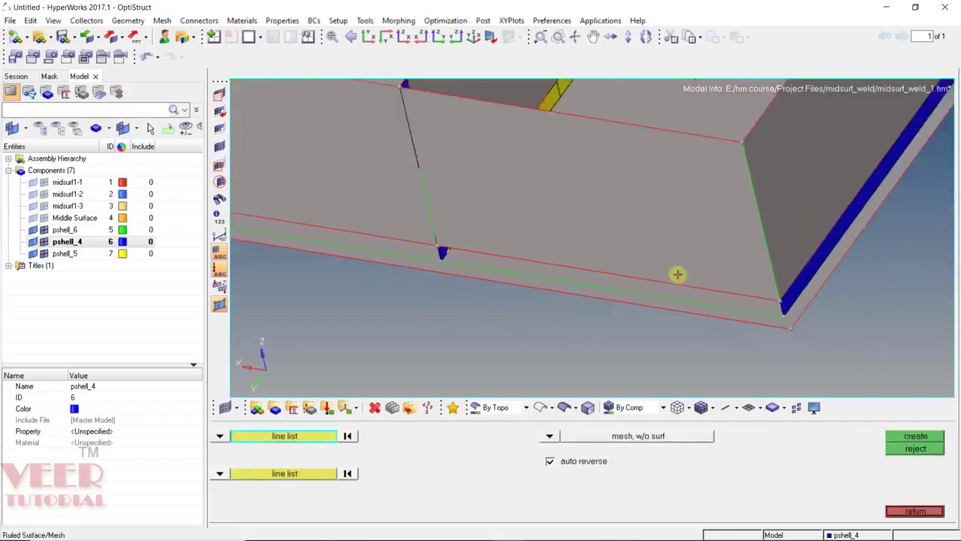
scroll(549, 256, "up", 6, "ctrl")
left_click(566, 280)
left_click(308, 474)
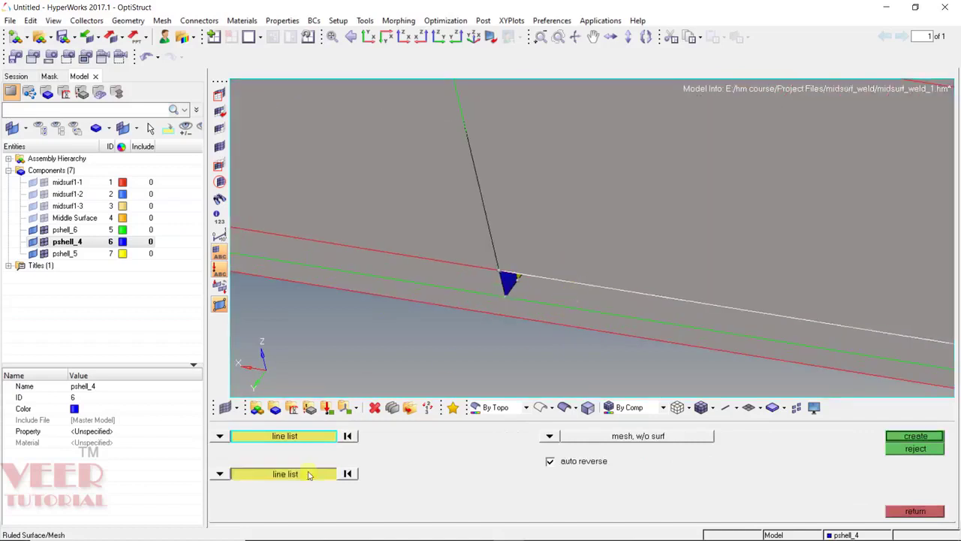
left_click(619, 315)
middle_click(618, 319)
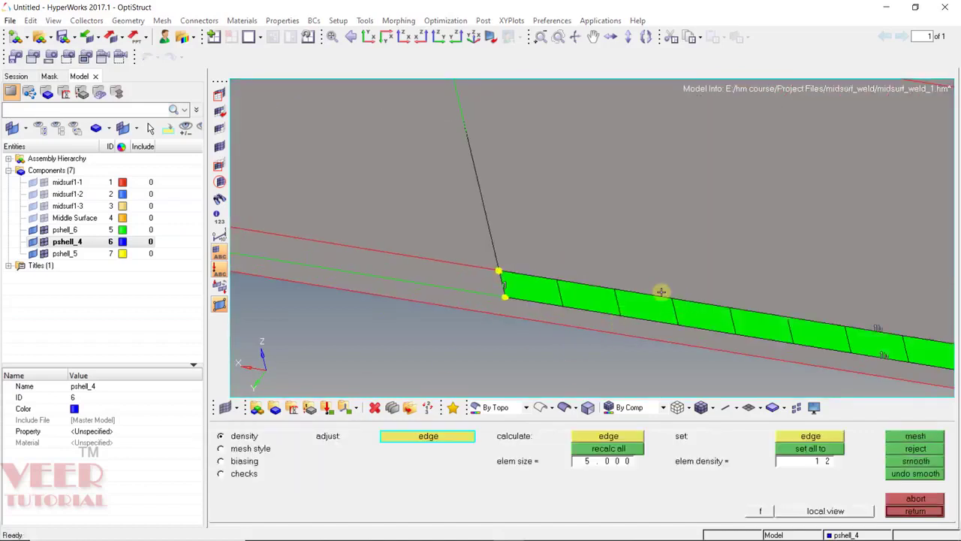
middle_click(415, 287)
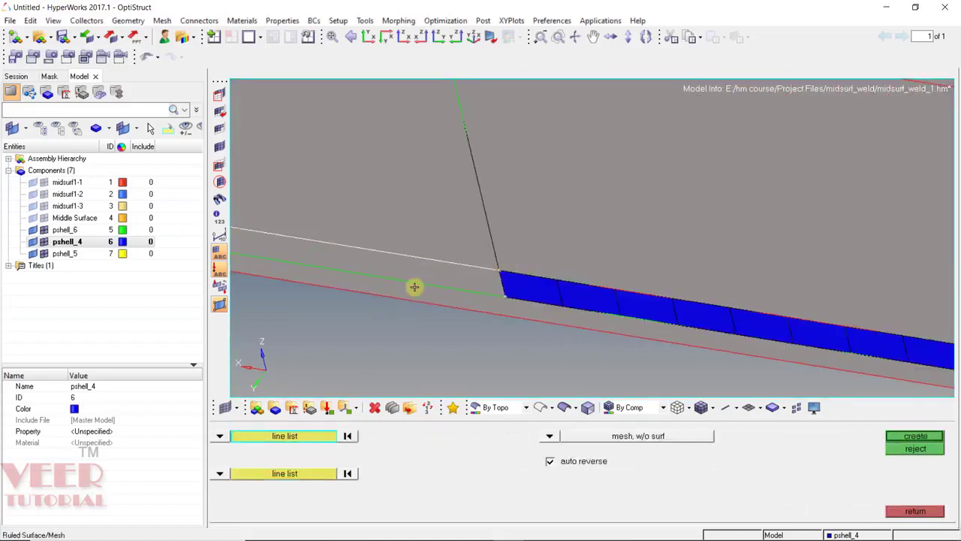
Create a ruled mesh between the other half of the second long side wall's lower edge and the base plate line.
left_click(308, 471)
left_click(420, 281)
middle_click(424, 273)
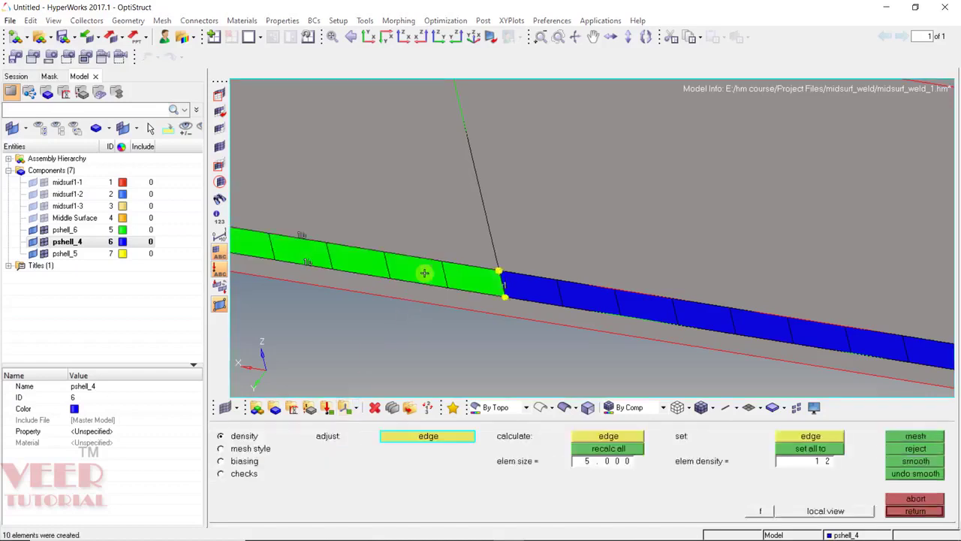
middle_click(424, 273)
Close the last gap with a ruled mesh between the remaining short end wall's lower edge and the base plate line.
scroll(624, 273, "down", 6, "ctrl")
left_click_drag(434, 275, 331, 313, "ctrl")
scroll(525, 218, "up", 5, "ctrl")
left_click(516, 212)
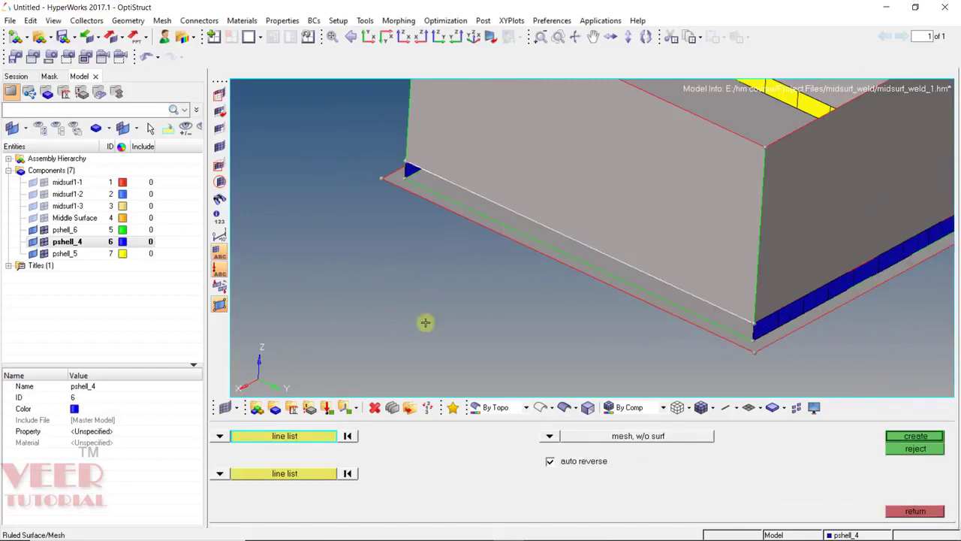
left_click(291, 475)
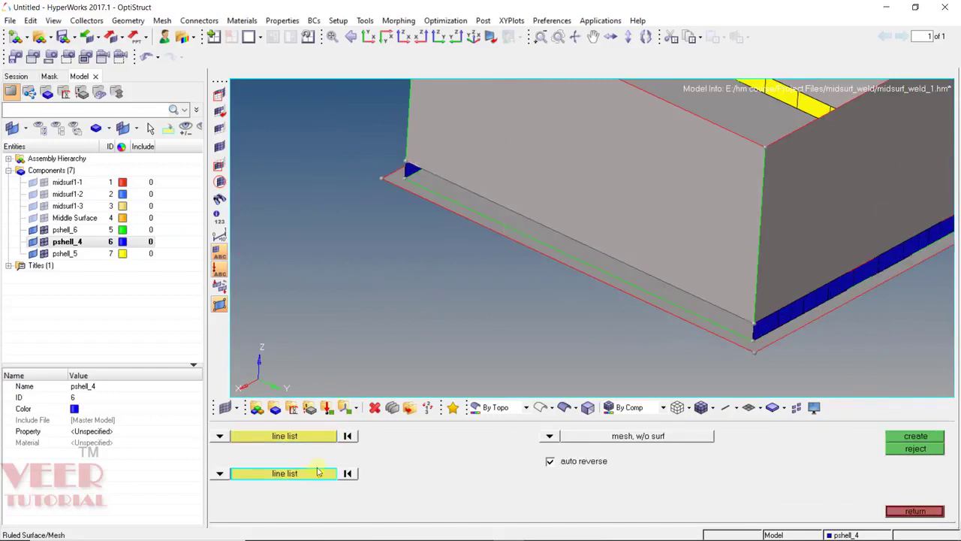
left_click(622, 286)
left_click(900, 437)
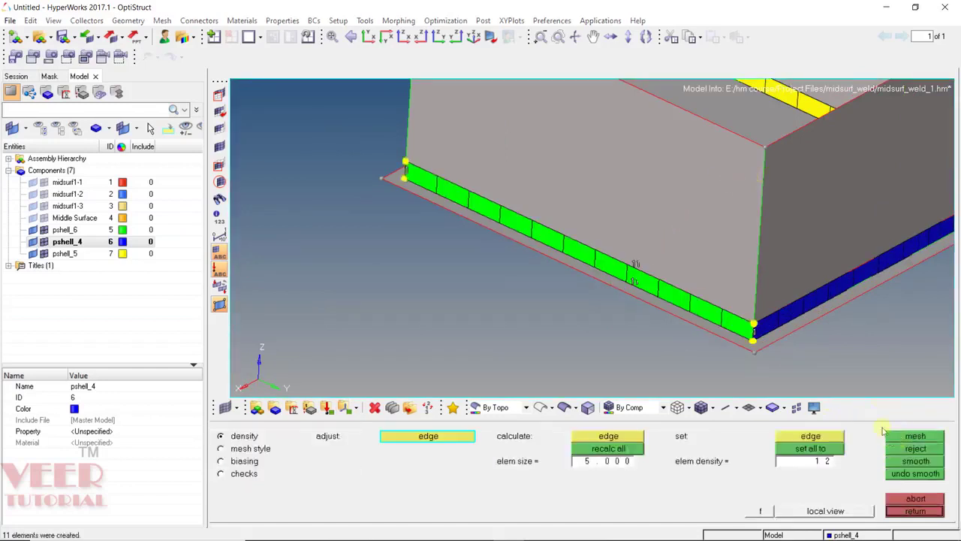
middle_click(448, 271)
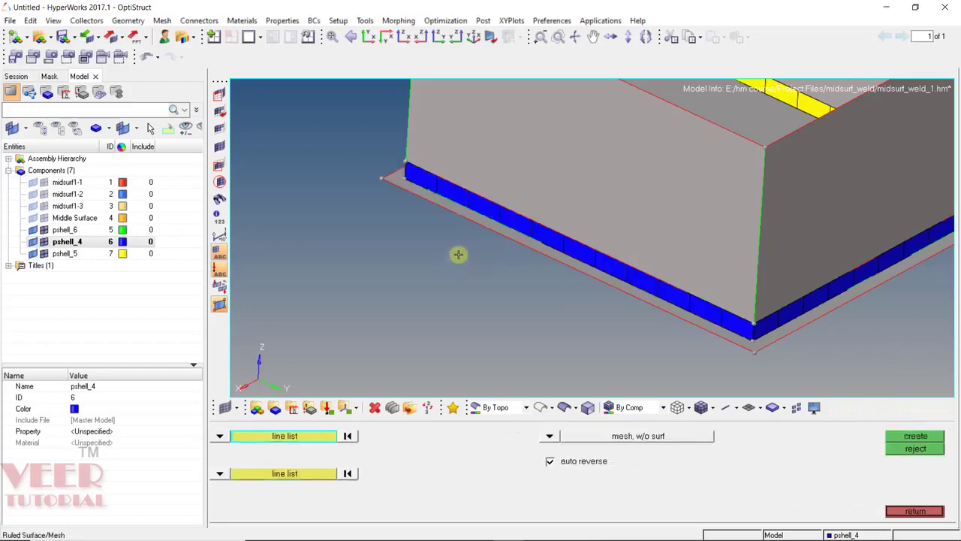
Examine the weld meshes around the base of the outer walls and along the middle rib.
scroll(458, 255, "down", 5, "ctrl")
left_click(659, 188, "ctrl")
mouse_move(566, 159)
left_mouse_down("ctrl")
mouse_move(594, 245)
mouse_move(683, 184)
mouse_move(734, 237)
mouse_move(470, 150)
mouse_move(611, 258)
mouse_move(629, 245)
mouse_move(597, 211)
left_mouse_up("ctrl")
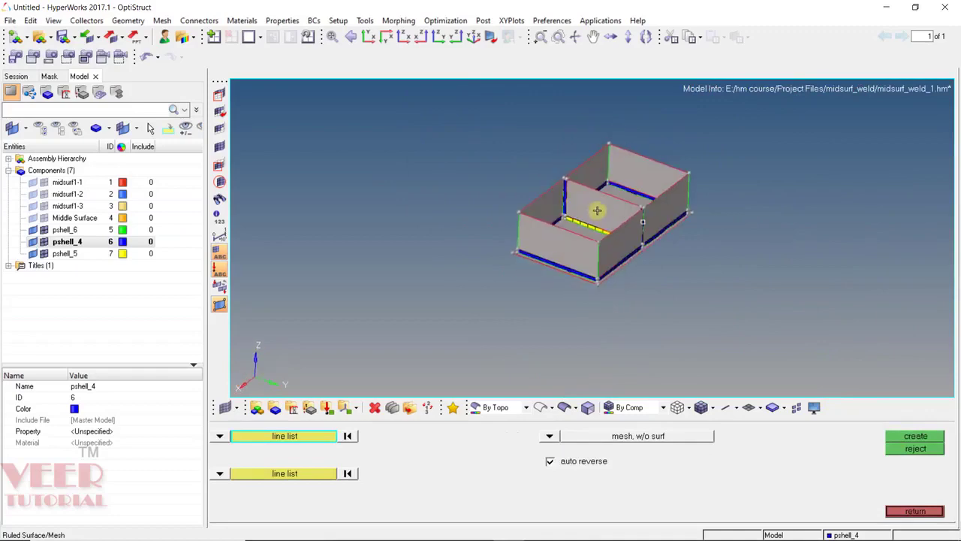
scroll(689, 201, "up", 3)
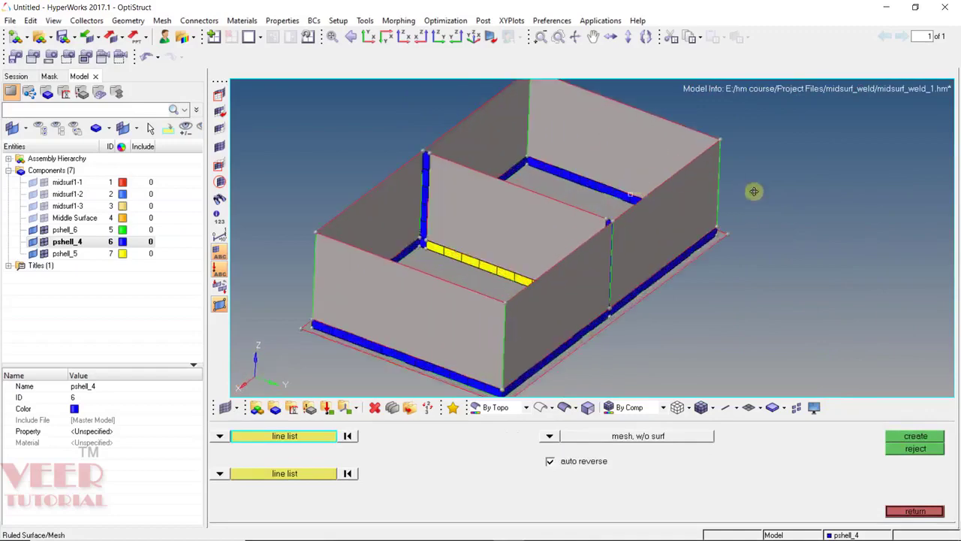
left_click_drag(755, 191, 710, 178, "ctrl")
left_click_drag(548, 196, 639, 189, "ctrl")
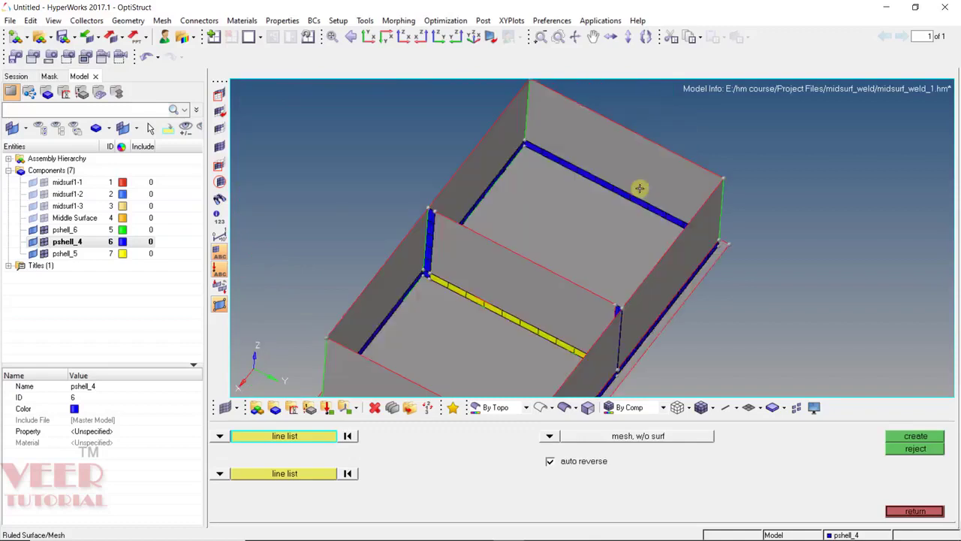
Automesh one short end wall surface with element size 5 and mixed mesh type.
key("F12")
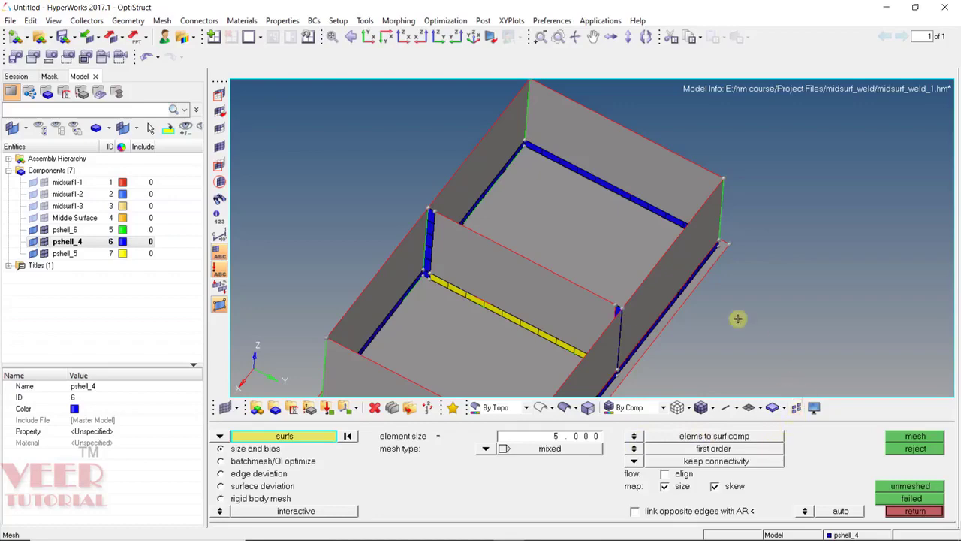
left_click_drag(749, 281, 678, 291, "ctrl")
left_click_drag(579, 332, 526, 332, "ctrl")
scroll(548, 289, "down", 2)
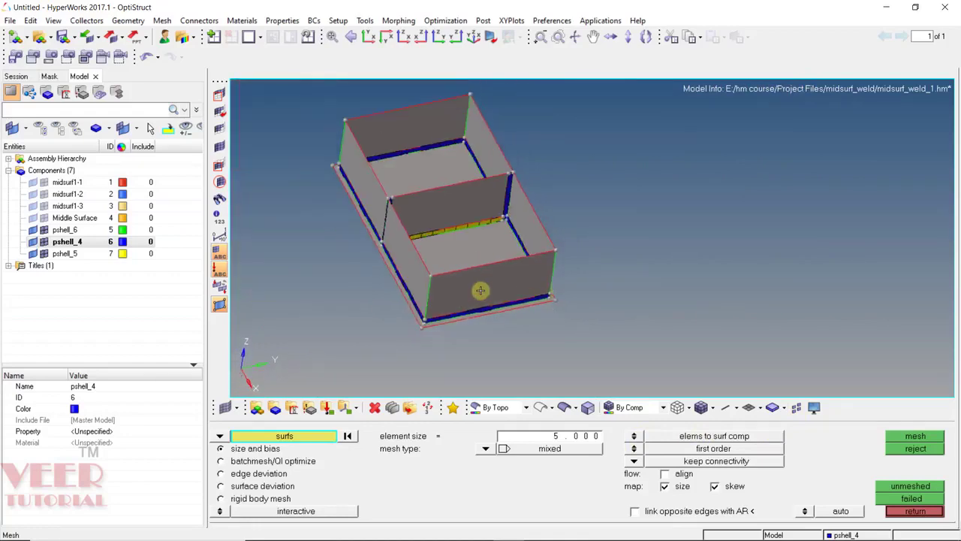
scroll(481, 287, "up", 4)
left_click(474, 275)
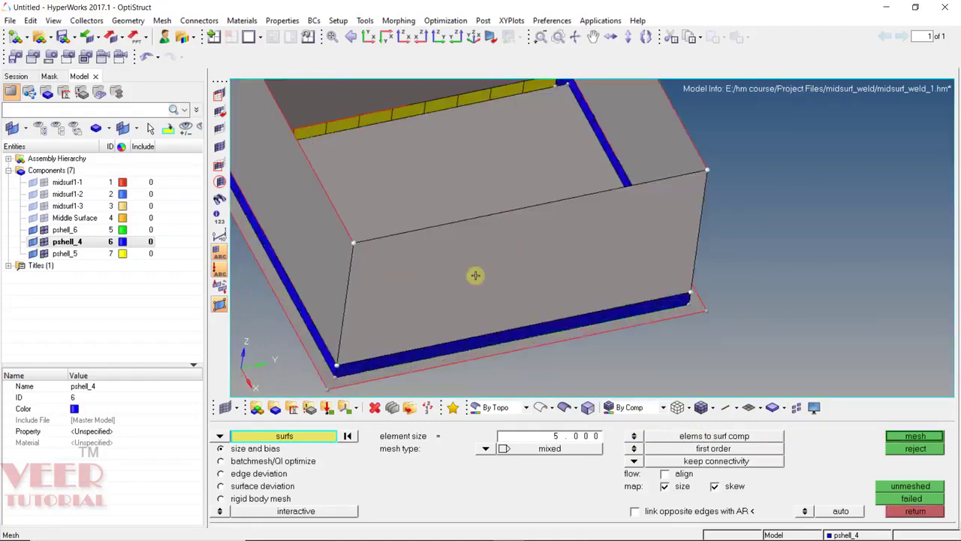
middle_click(555, 279)
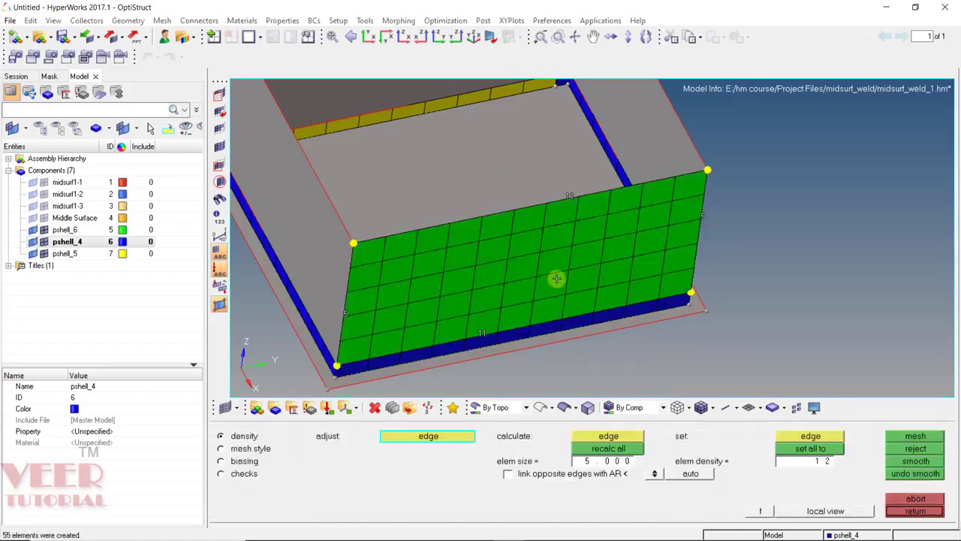
middle_click(769, 206)
Mesh both halves of the long side wall adjoining the meshed end wall with element size 5.
left_click_drag(721, 241, 444, 271, "ctrl")
left_click(444, 271)
left_click(635, 271)
middle_click(636, 271)
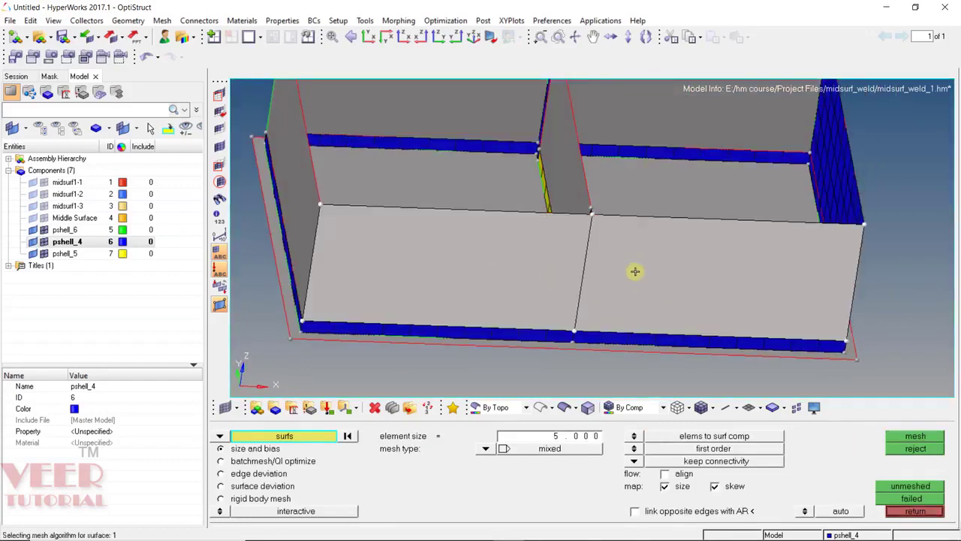
middle_click(636, 271)
Select the remaining long side wall halves and end wall for meshing, and examine how the rib's vertical weld meshes line up with the walls.
left_click_drag(575, 257, 385, 256, "ctrl")
scroll(472, 298, "up", 3)
scroll(384, 256, "down", 4)
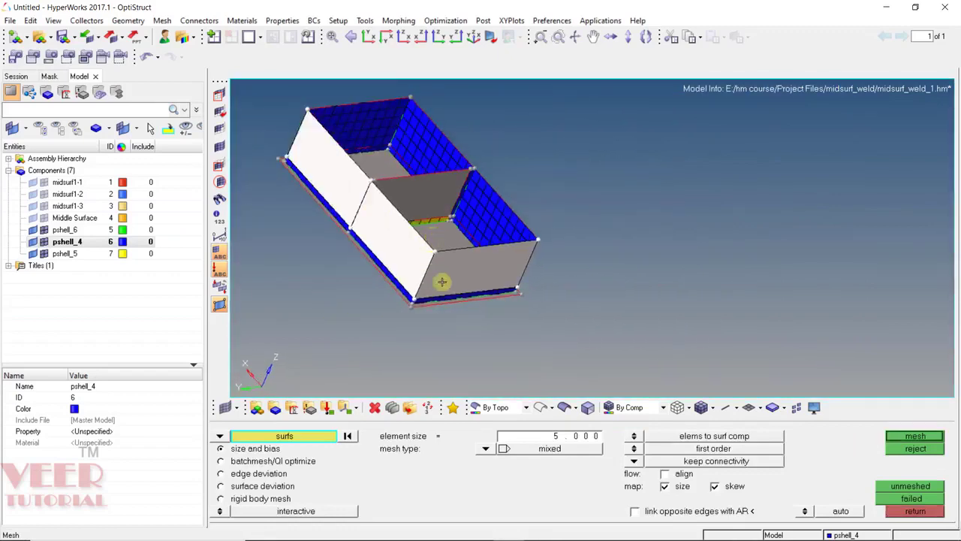
left_click_drag(455, 203, 558, 211, "ctrl")
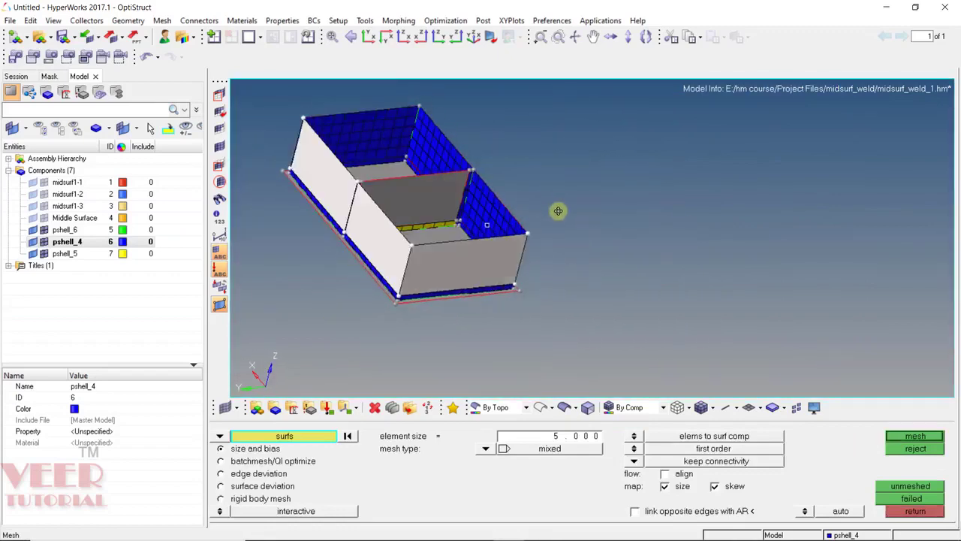
scroll(479, 156, "up", 8)
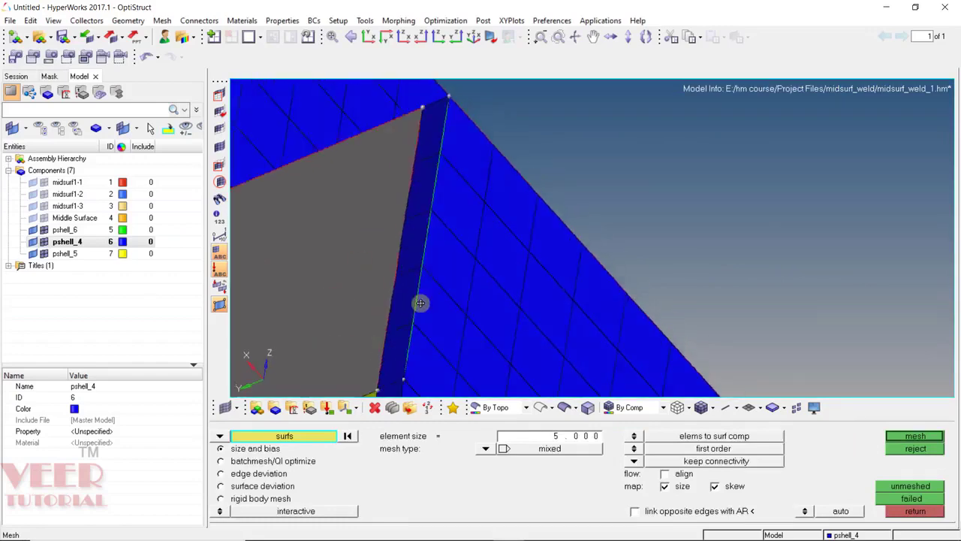
scroll(435, 148, "down", 4)
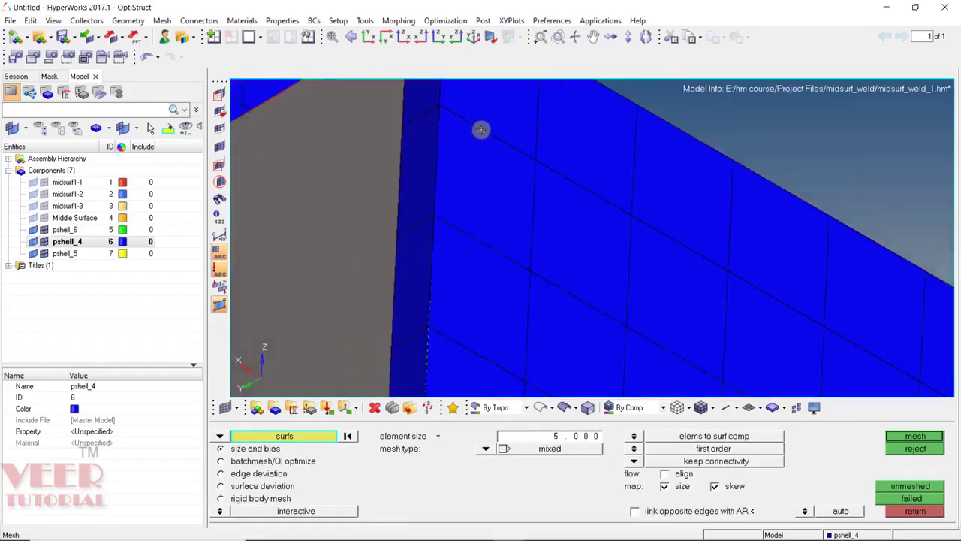
left_click_drag(554, 157, 421, 185, "ctrl")
scroll(518, 188, "down", 5)
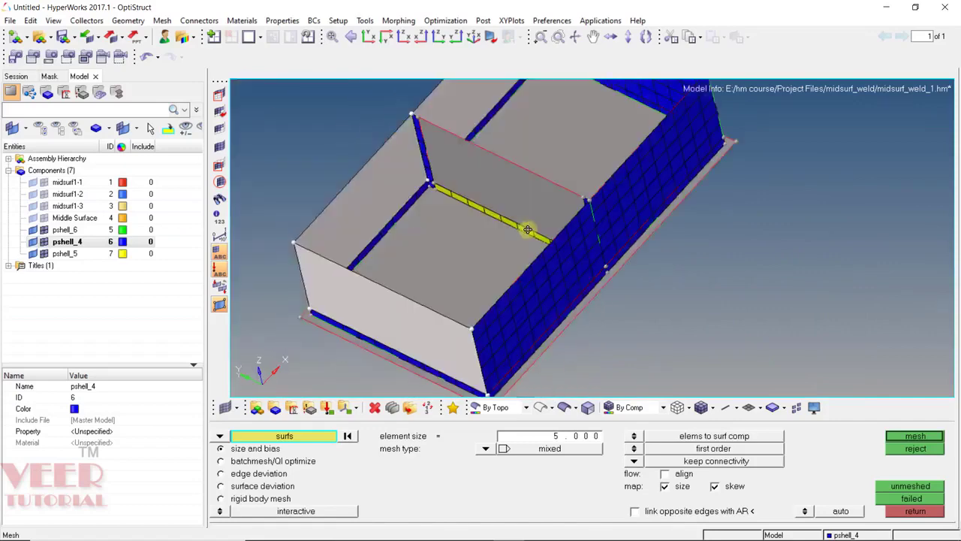
scroll(438, 129, "up", 3)
left_click_drag(423, 131, 444, 170, "ctrl")
scroll(558, 208, "down", 4)
scroll(539, 182, "up", 3)
scroll(540, 182, "up", 1)
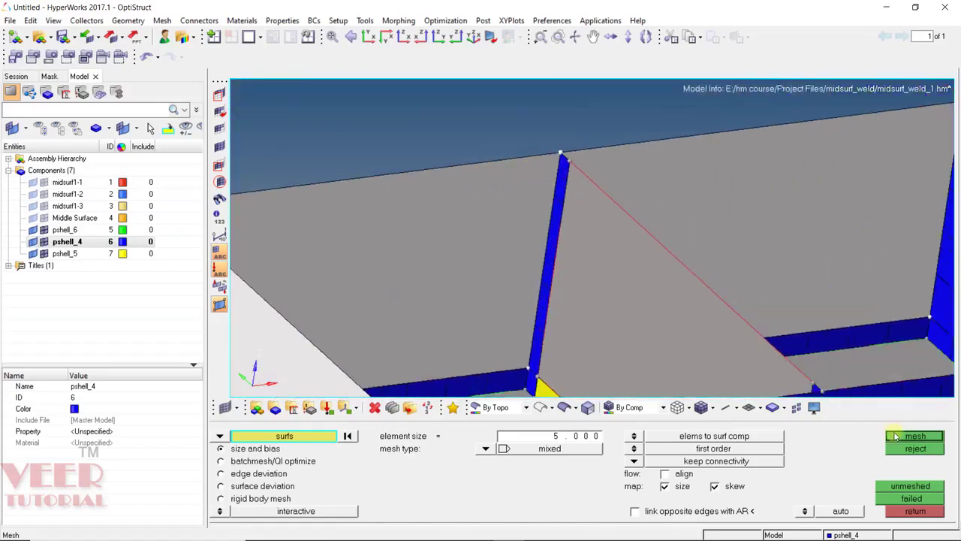
Mesh the selected outer walls with element size 5 and check the element alignment along the rib's vertical weld.
left_click(915, 437)
scroll(552, 203, "up", 2)
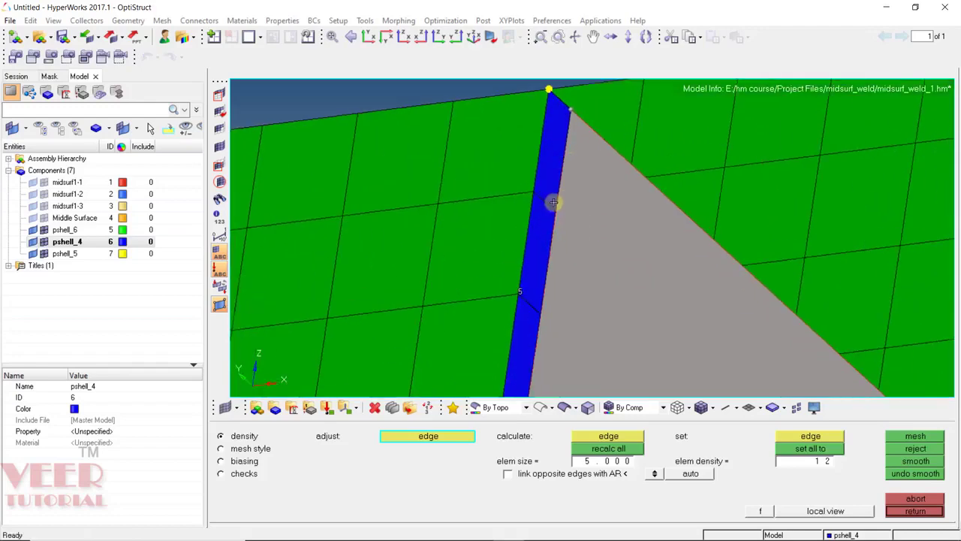
left_click_drag(480, 262, 558, 278, "ctrl")
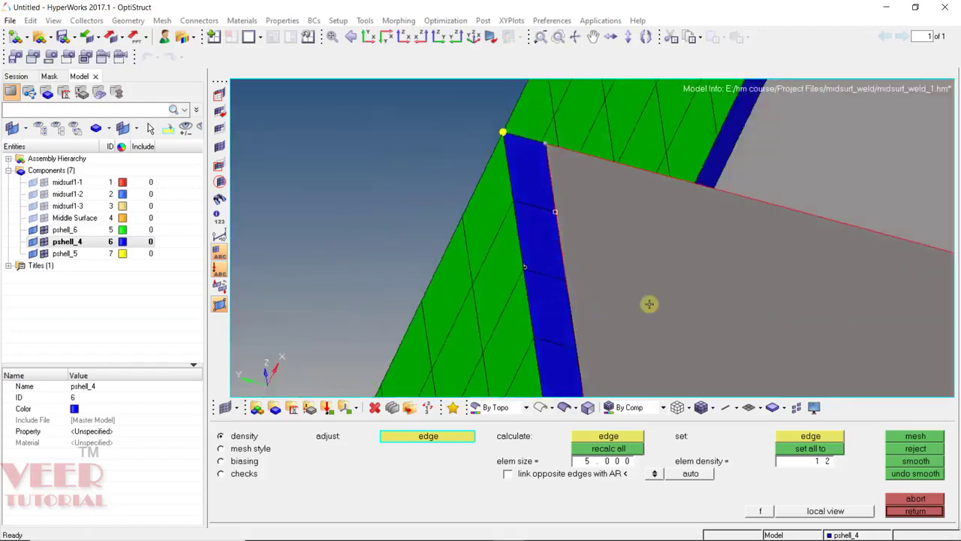
left_click(926, 510)
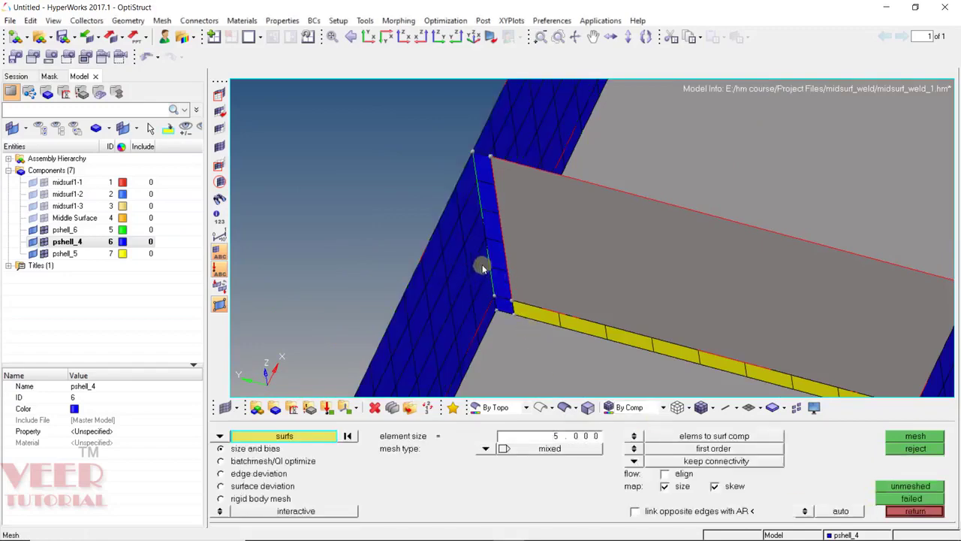
Mesh the middle rib surface between its weld strips with element size 5.
scroll(541, 258, "down", 5)
left_click_drag(541, 258, 576, 258, "ctrl")
scroll(576, 258, "up", 5)
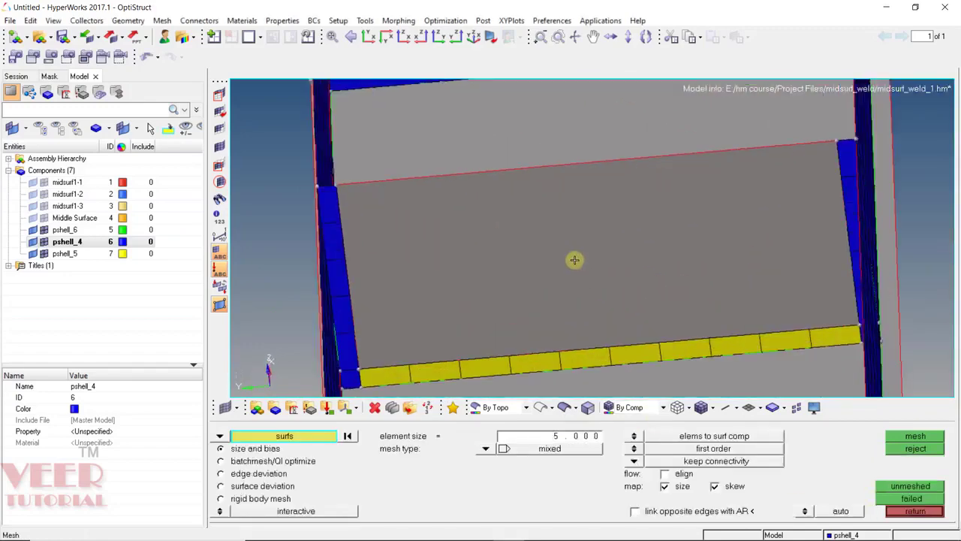
left_click(574, 259)
middle_click(575, 259)
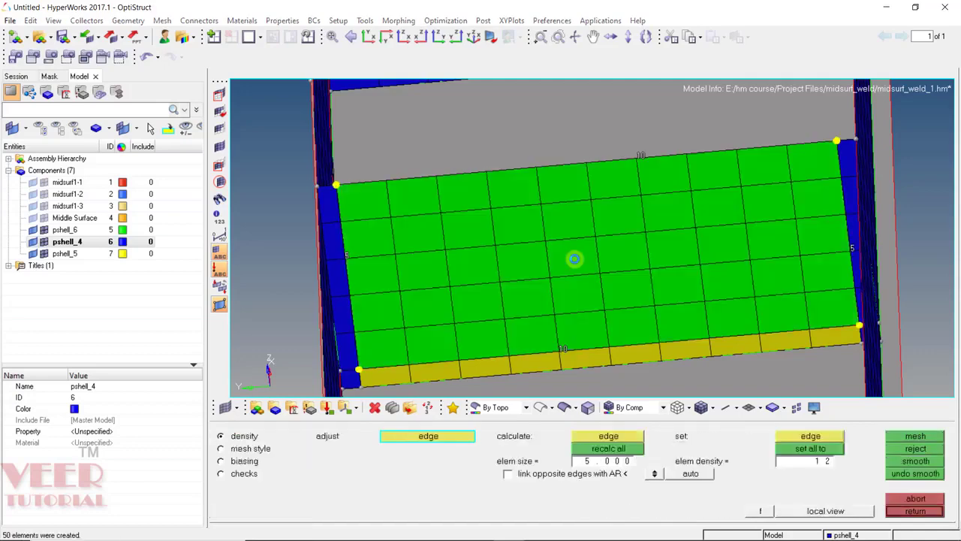
middle_click(574, 259)
Mesh both halves of the base plate inside the walls with mixed elements of size 5.
left_click_drag(521, 211, 513, 243, "ctrl")
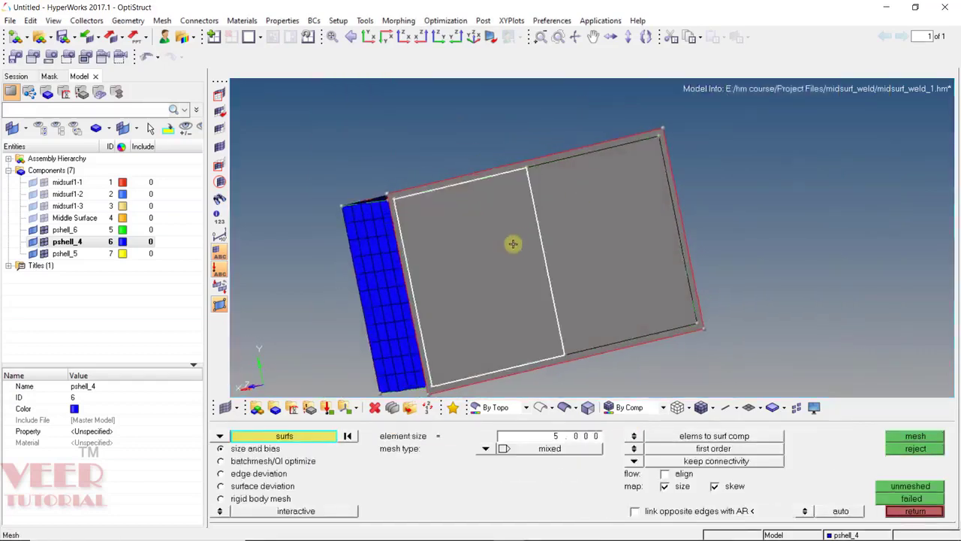
middle_click(586, 223)
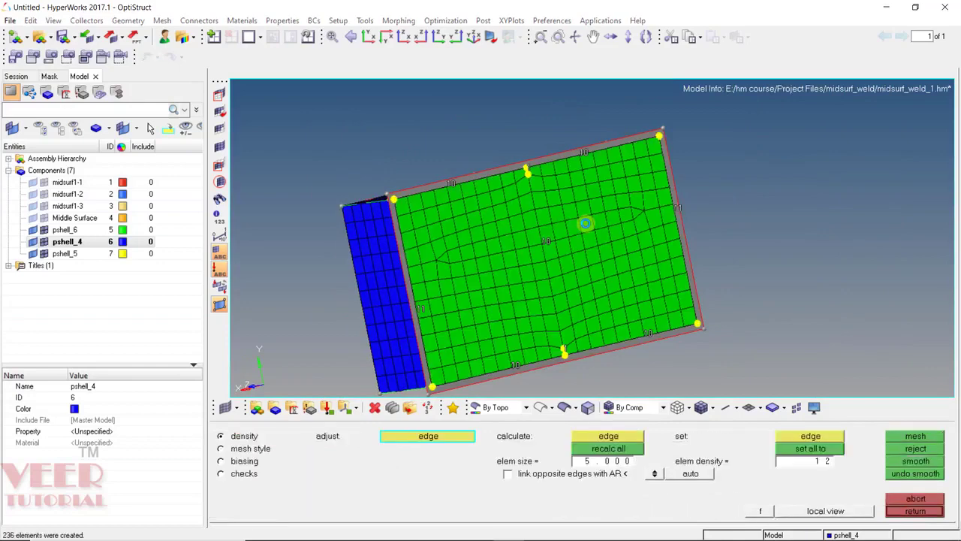
middle_click(586, 223)
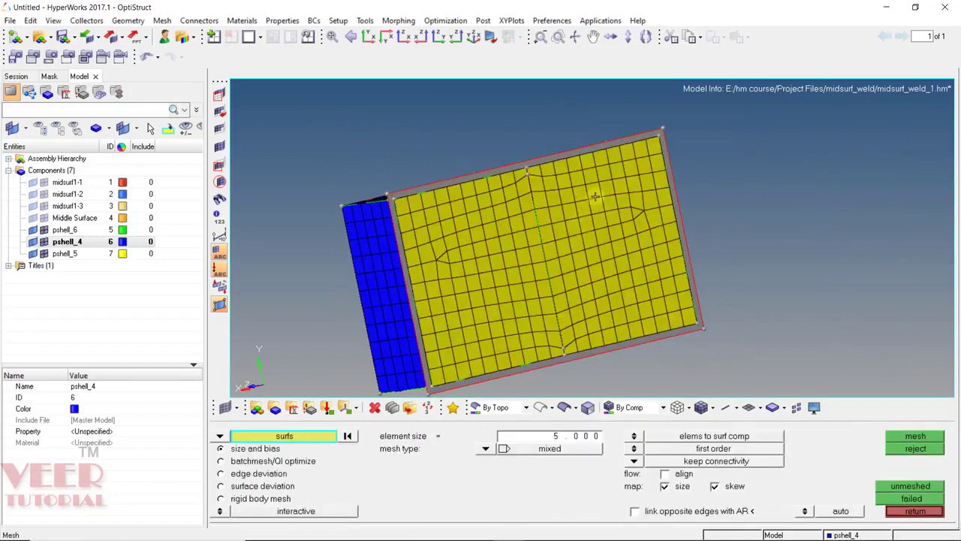
left_click_drag(610, 183, 593, 324, "ctrl")
scroll(593, 315, "down", 3)
scroll(593, 324, "up", 3)
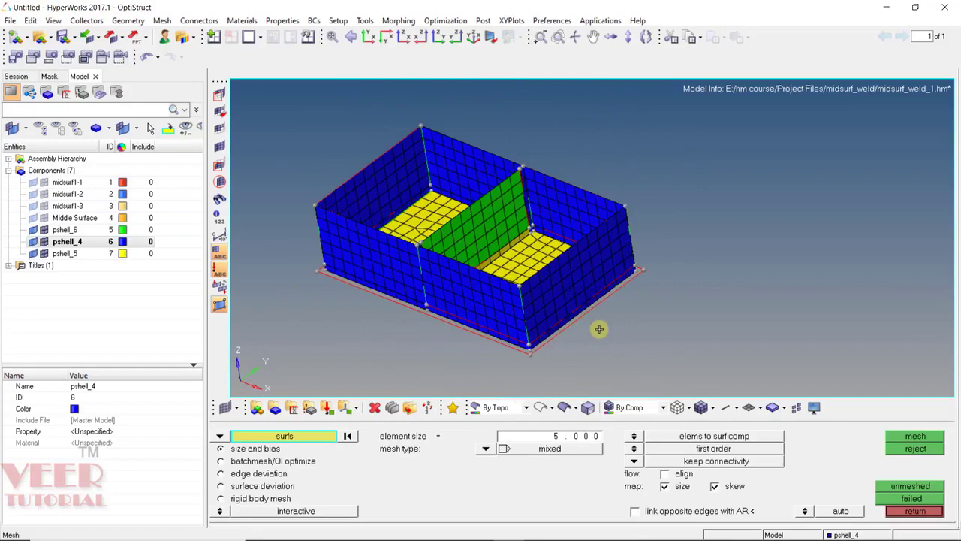
Preview the coincident nodes of all displayed elements within a 0.1 tolerance.
key("shift+F3")
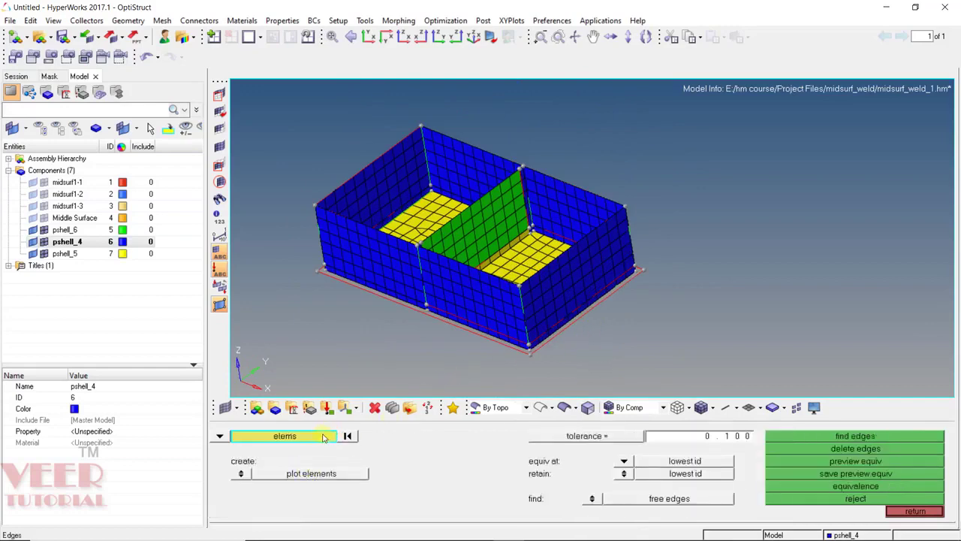
left_click(323, 439)
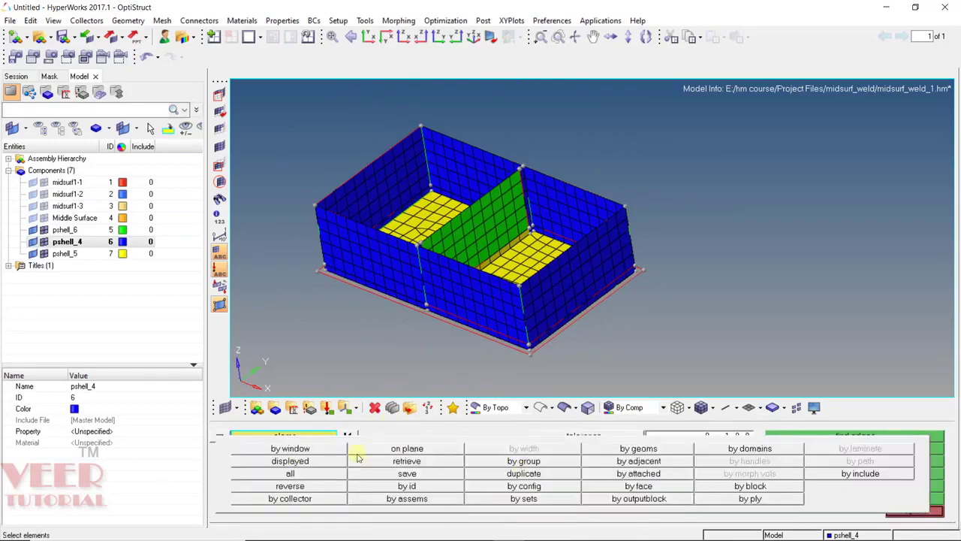
left_click(290, 462)
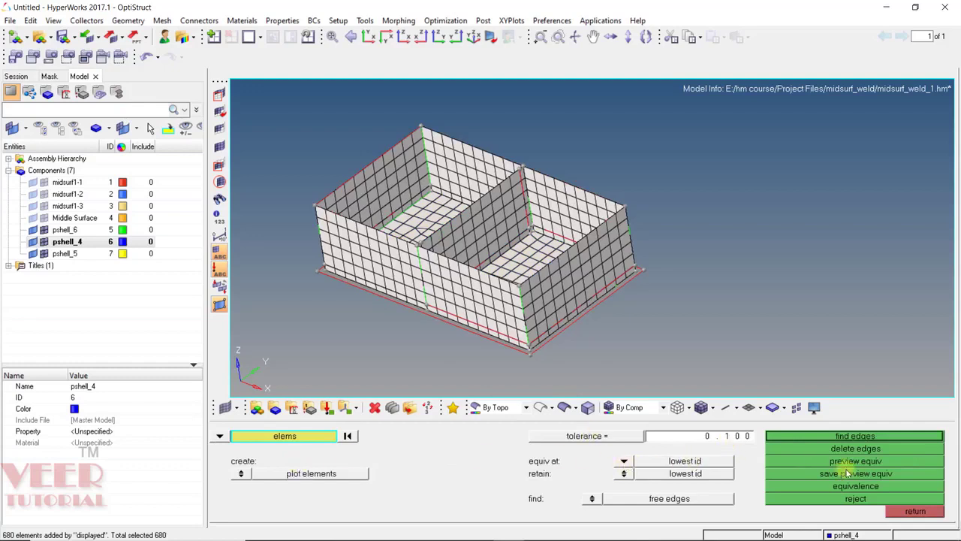
left_click(868, 461)
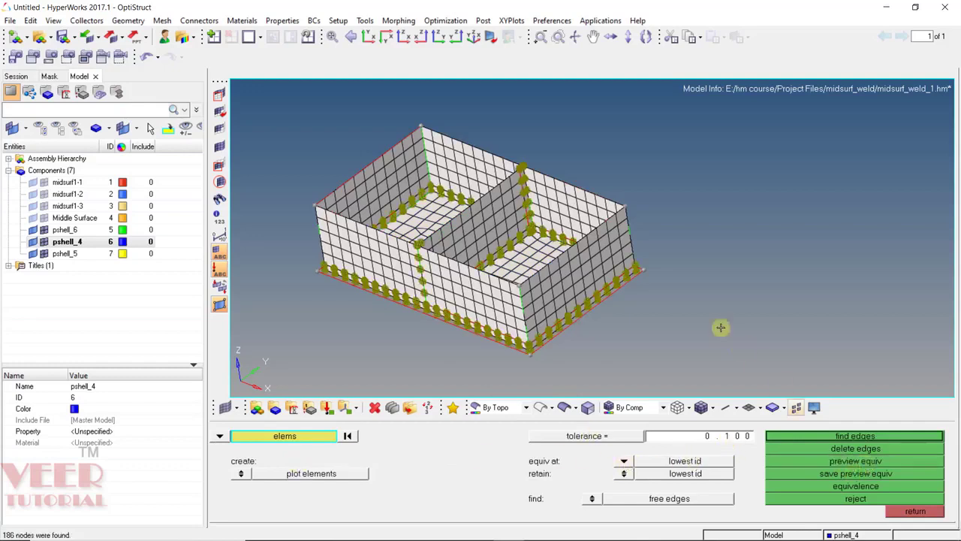
Inspect the previewed nodes along the rib and base plate welds and equivalence them.
left_click_drag(419, 227, 446, 217, "ctrl")
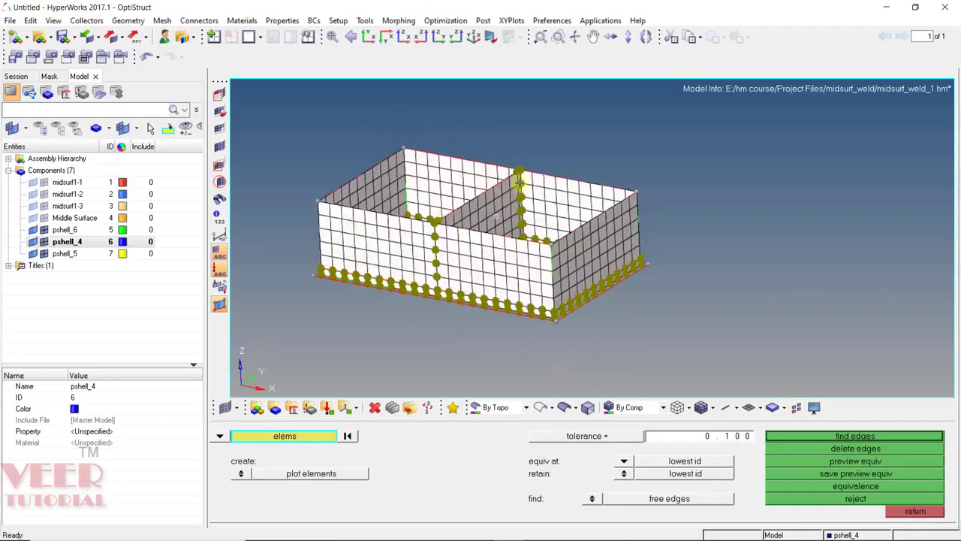
scroll(528, 195, "up", 4)
scroll(528, 194, "up", 3)
left_click_drag(528, 195, 575, 208, "ctrl")
scroll(575, 208, "down", 4)
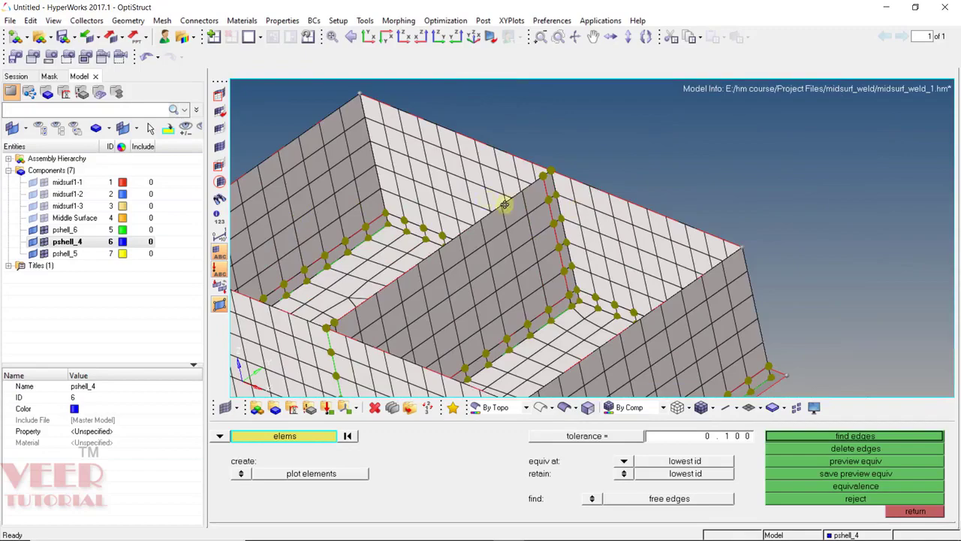
scroll(505, 204, "down", 8)
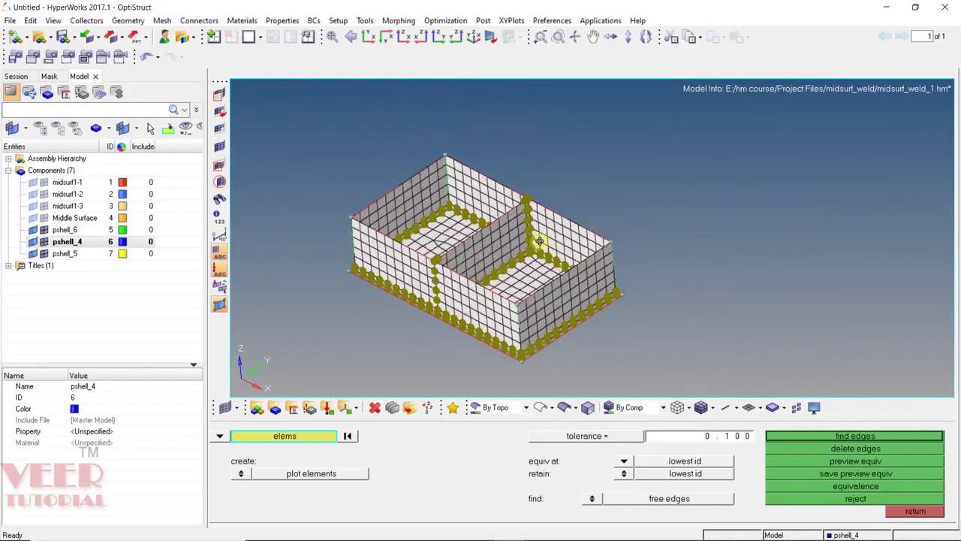
left_click_drag(540, 241, 555, 234, "ctrl")
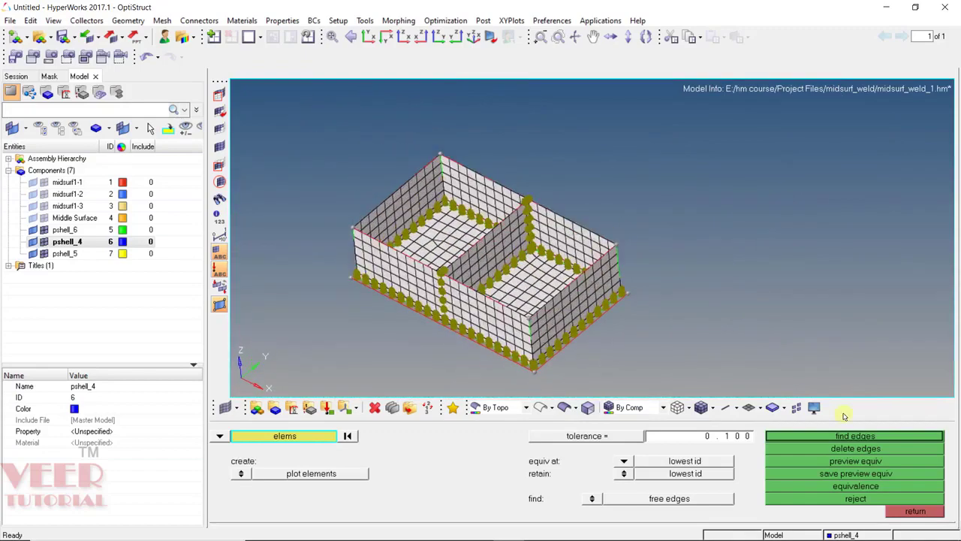
left_click(835, 485)
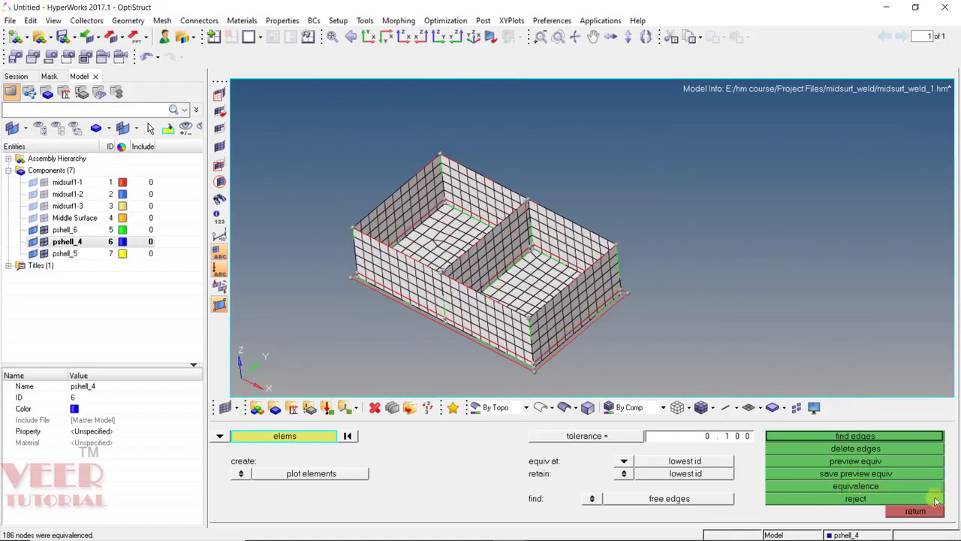
Find the free edges of the equivalenced mesh and isolate the ^edges component to examine them.
left_click(864, 442)
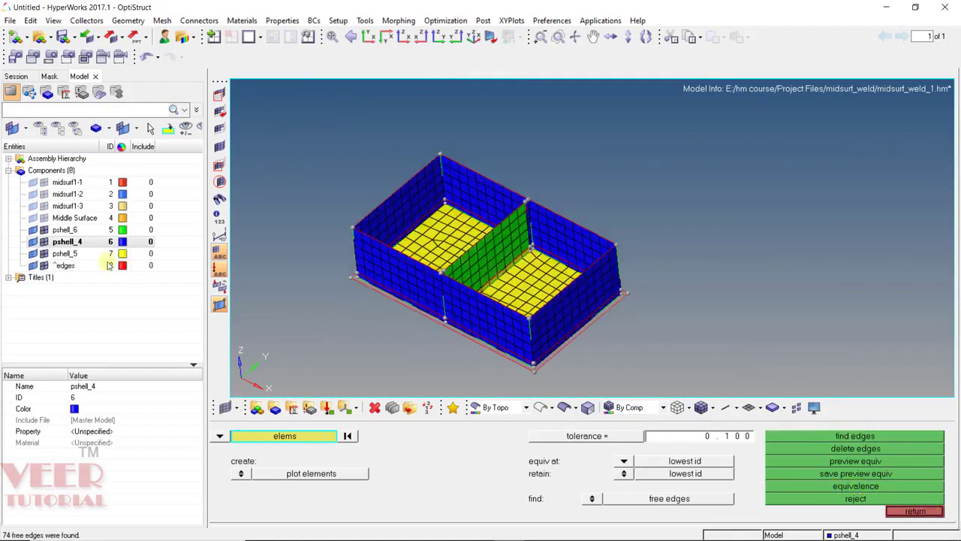
left_click(83, 266)
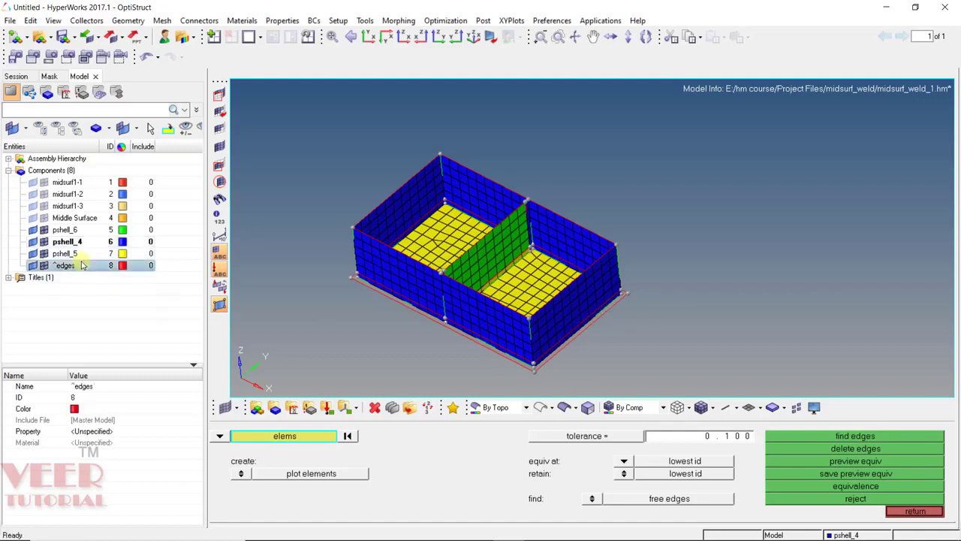
right_click(82, 266)
left_click(135, 372)
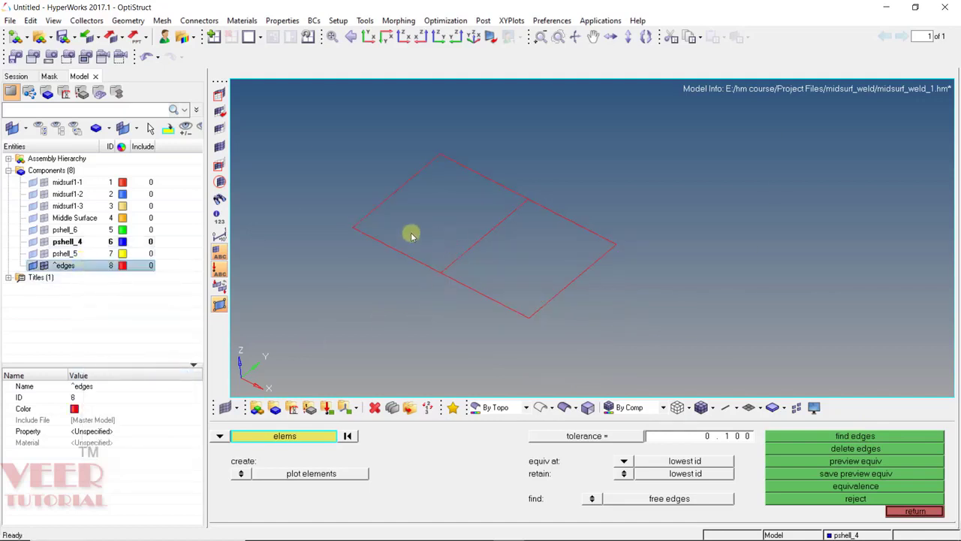
left_click_drag(412, 236, 628, 295, "ctrl")
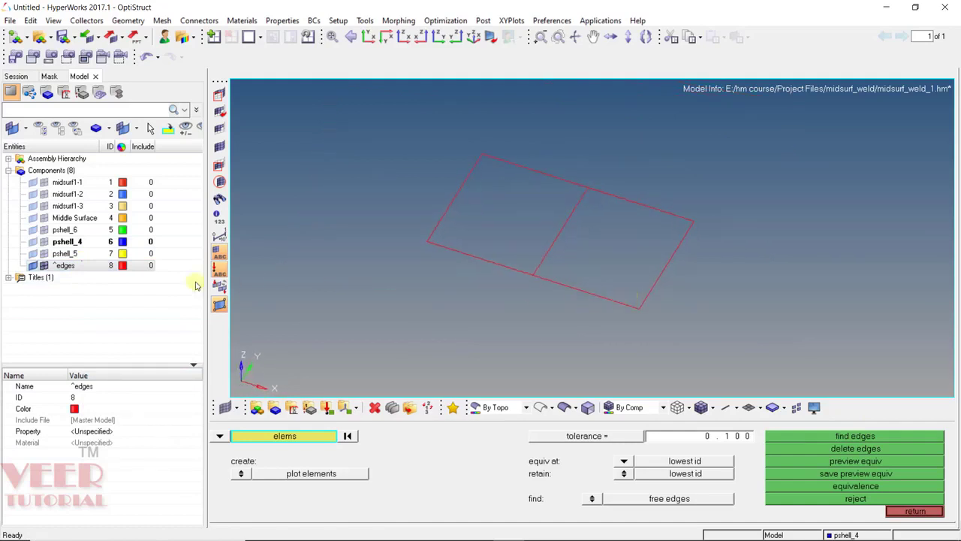
Delete the free-edge elements and show the pshell_6, pshell_4 and pshell_5 components again.
left_click(856, 449)
left_click(219, 267)
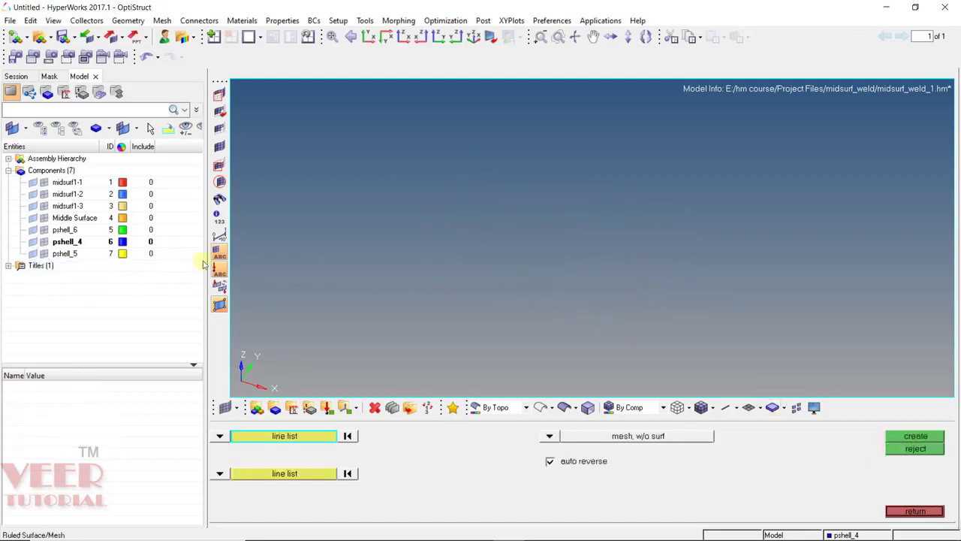
left_click(81, 232)
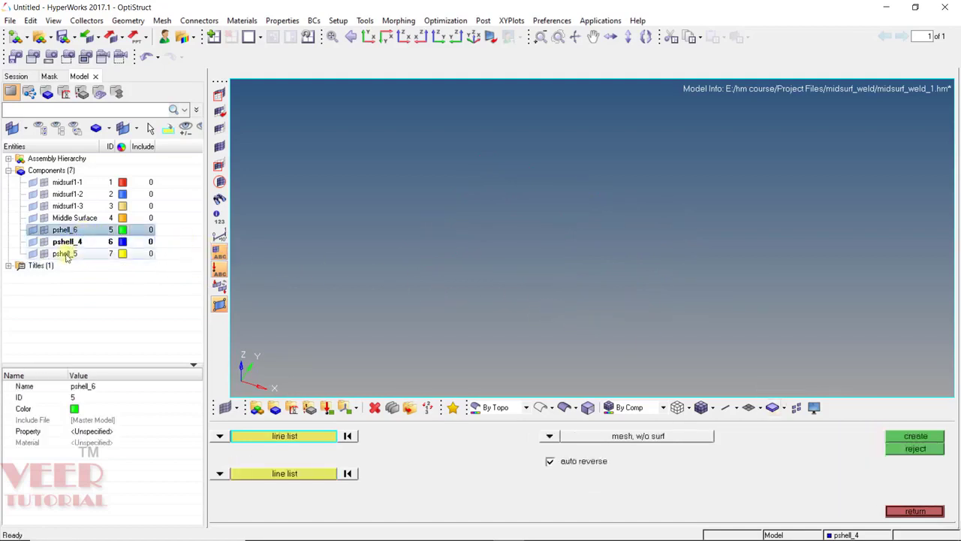
left_click(69, 242, "ctrl")
left_click(66, 254, "ctrl")
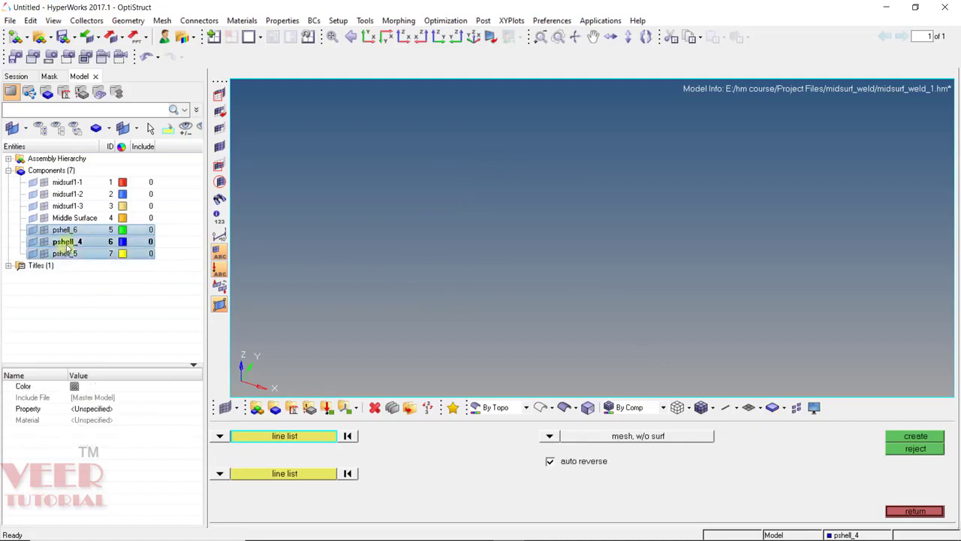
right_click(66, 241)
left_click(103, 336)
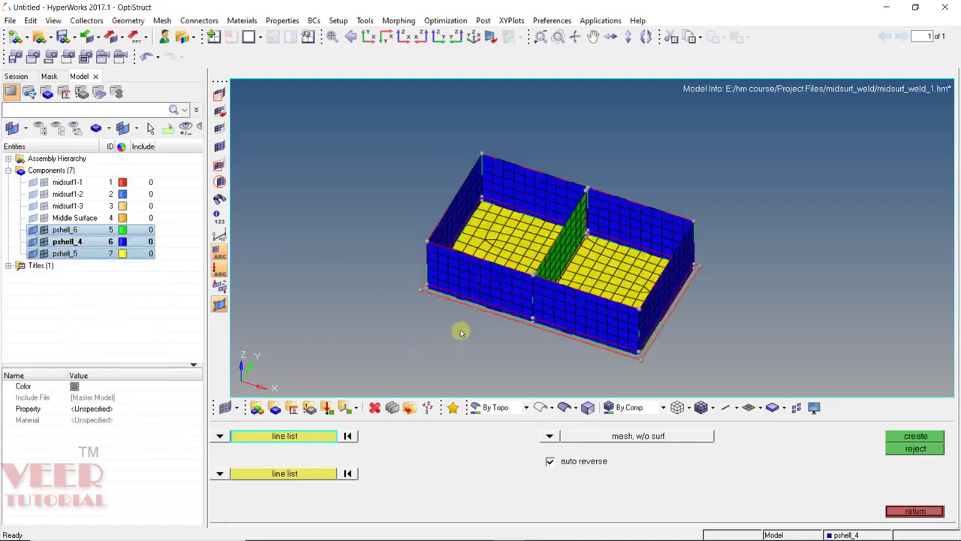
key("Escape")
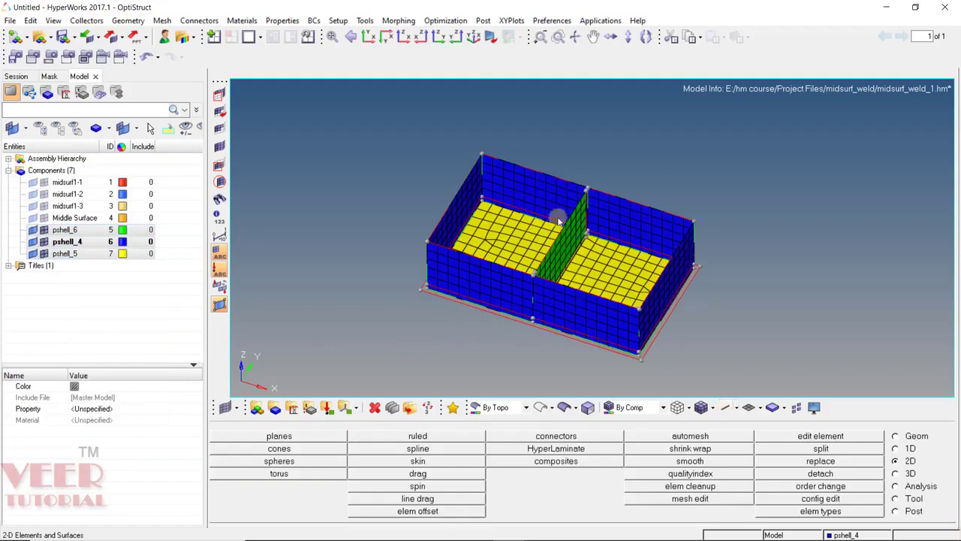
Examine the connected mesh where the rib's weld strips meet the side walls and base plate.
left_click_drag(553, 214, 683, 262, "ctrl")
scroll(521, 207, "up", 3)
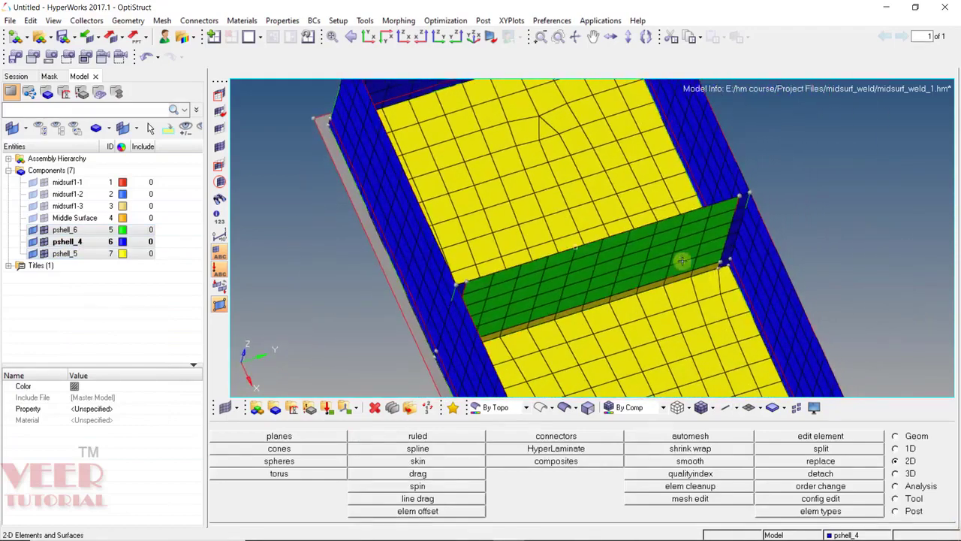
scroll(682, 261, "down", 5)
left_click_drag(625, 282, 616, 263, "ctrl")
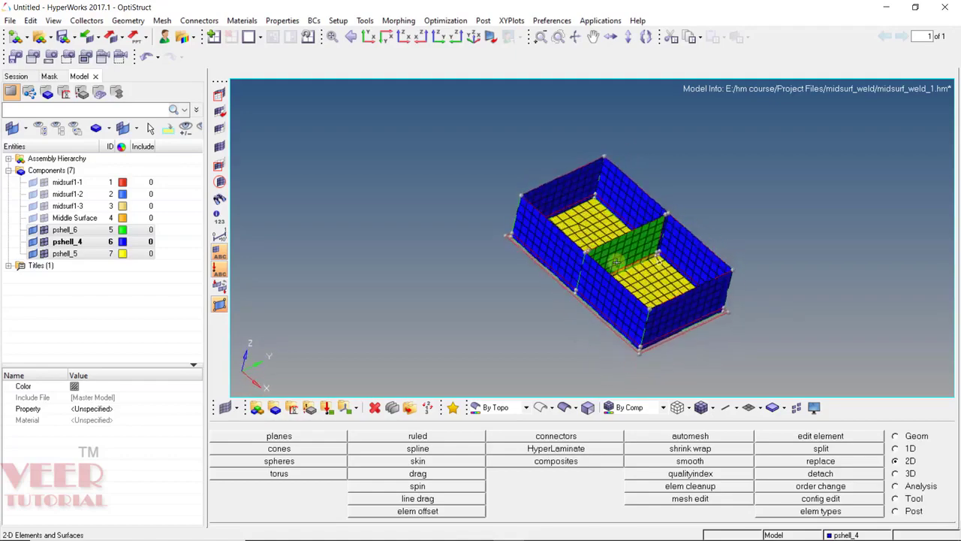
scroll(571, 255, "up", 3)
scroll(486, 261, "up", 2)
scroll(485, 260, "down", 2)
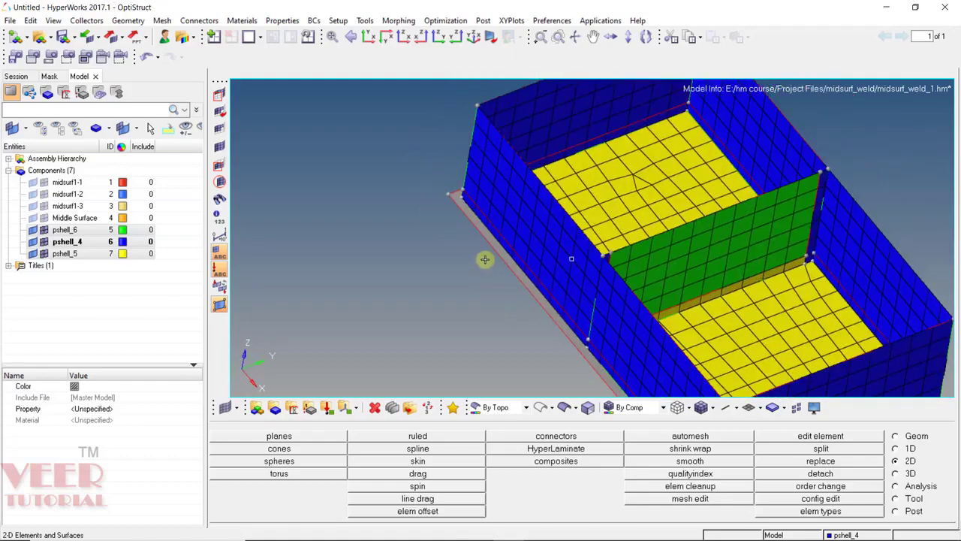
scroll(485, 261, "down", 2)
scroll(604, 246, "up", 3)
left_click_drag(636, 230, 606, 243, "ctrl")
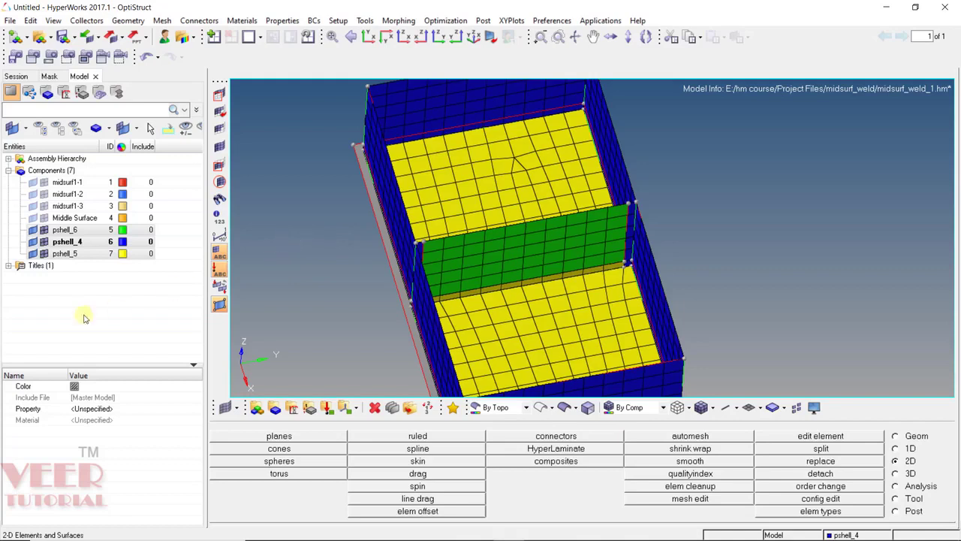
right_click(88, 283)
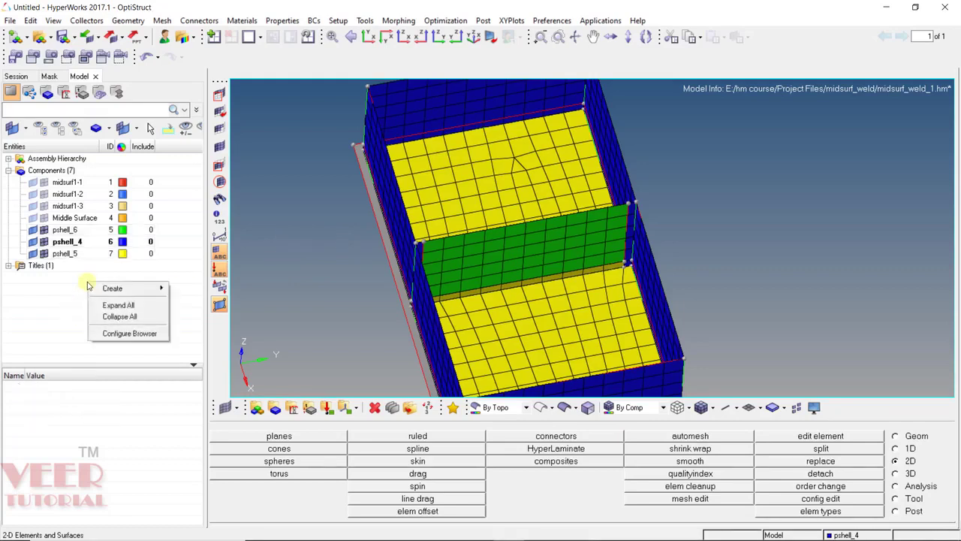
mouse_move(120, 288)
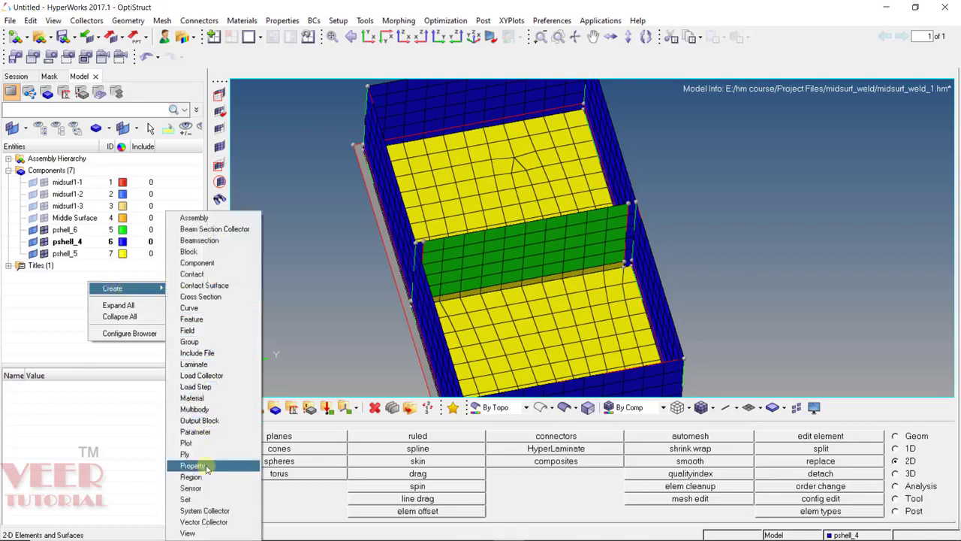
left_click(343, 333)
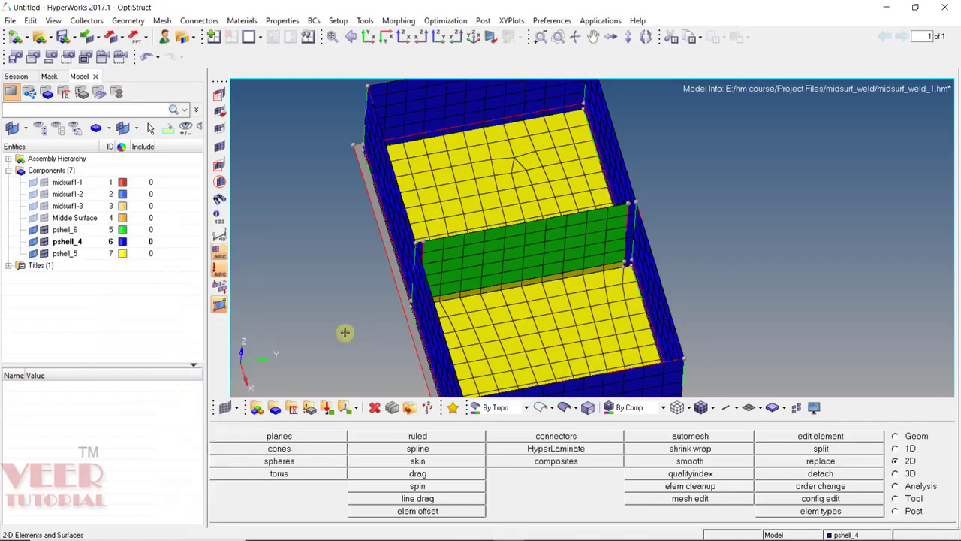
left_click(311, 408)
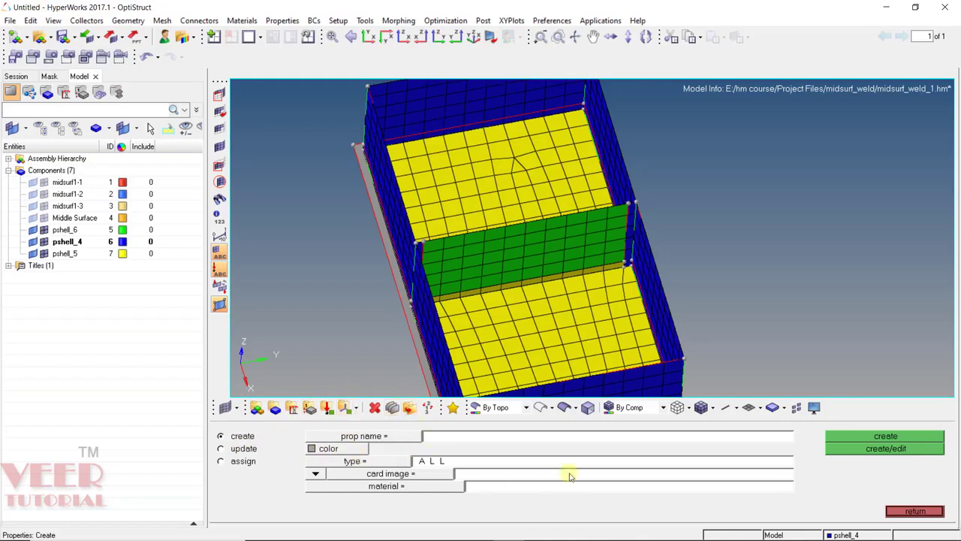
key("Escape")
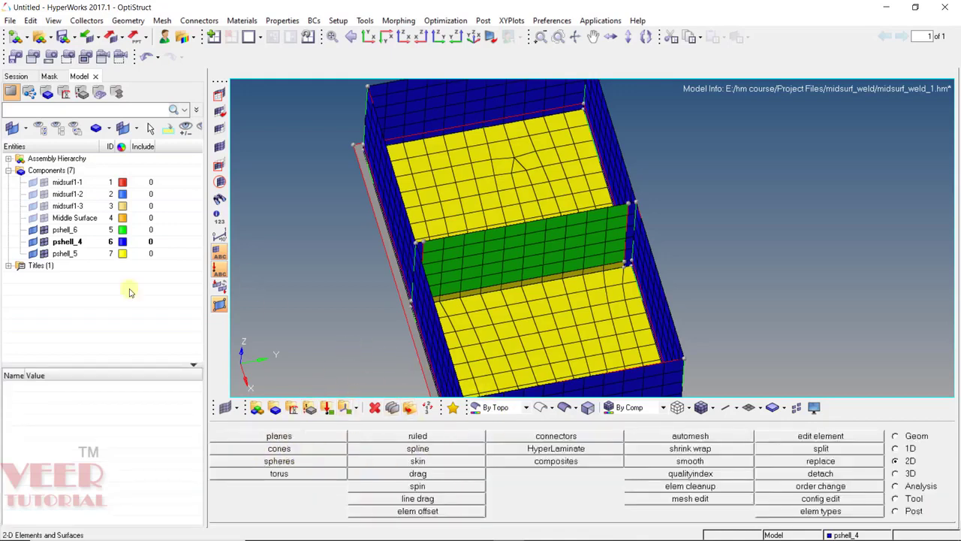
Create a PSHELL property named shell_6.
right_click(129, 292)
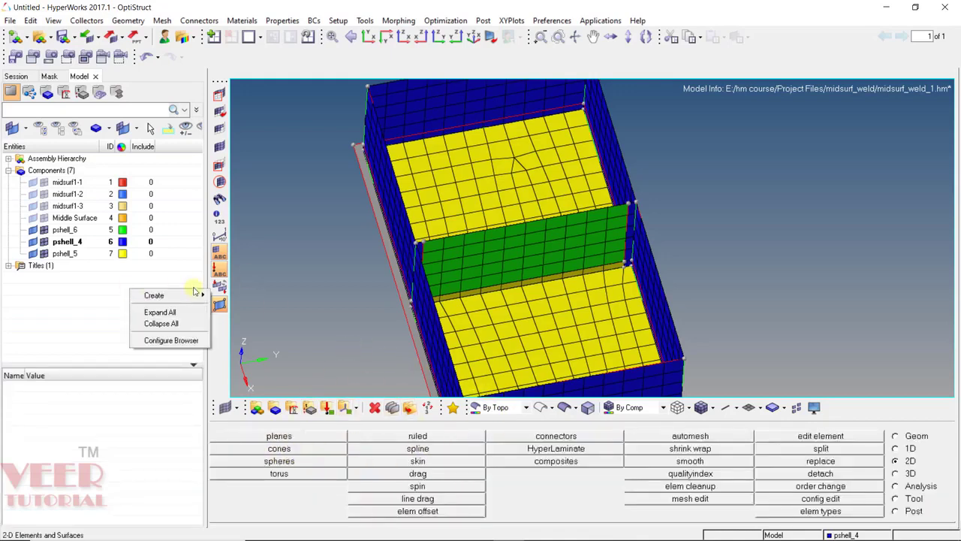
mouse_move(193, 296)
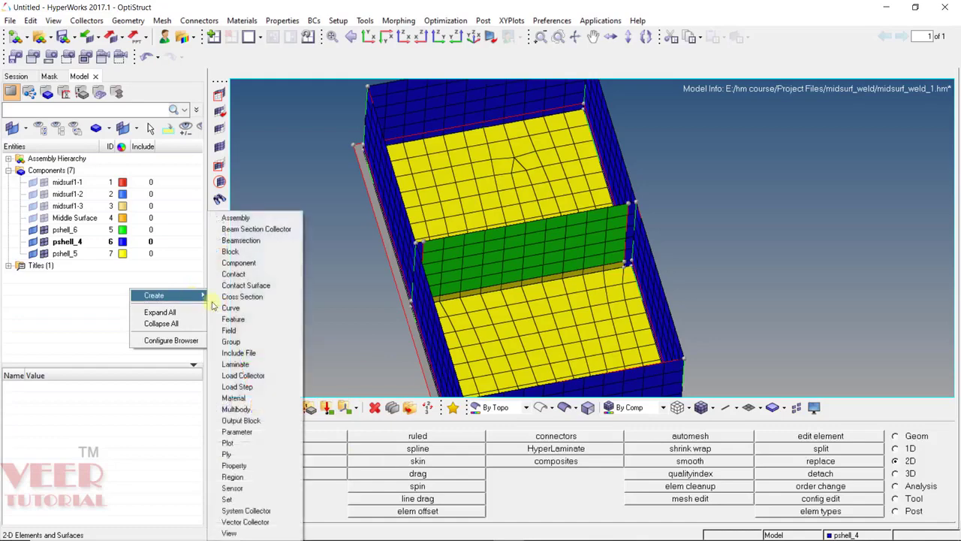
left_click(233, 465)
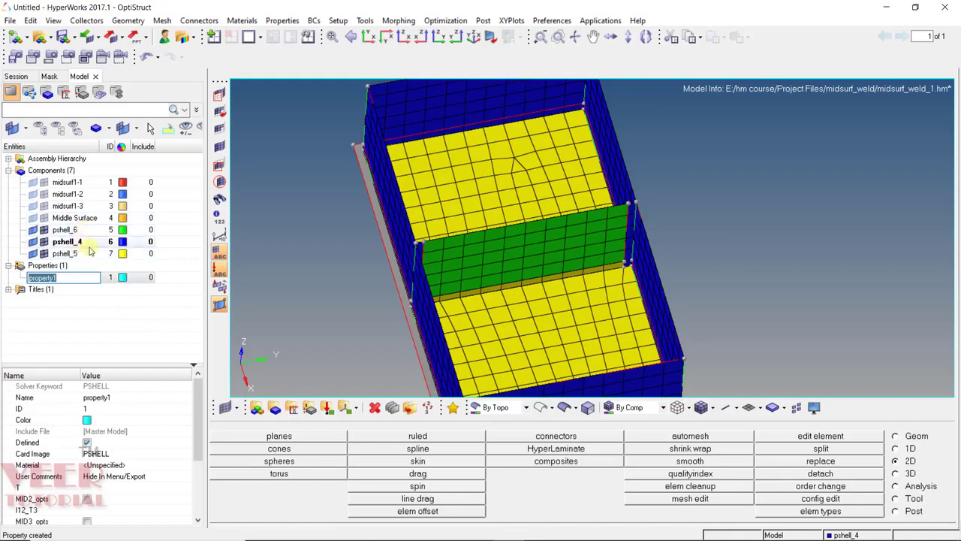
type("shell_6")
key("Return")
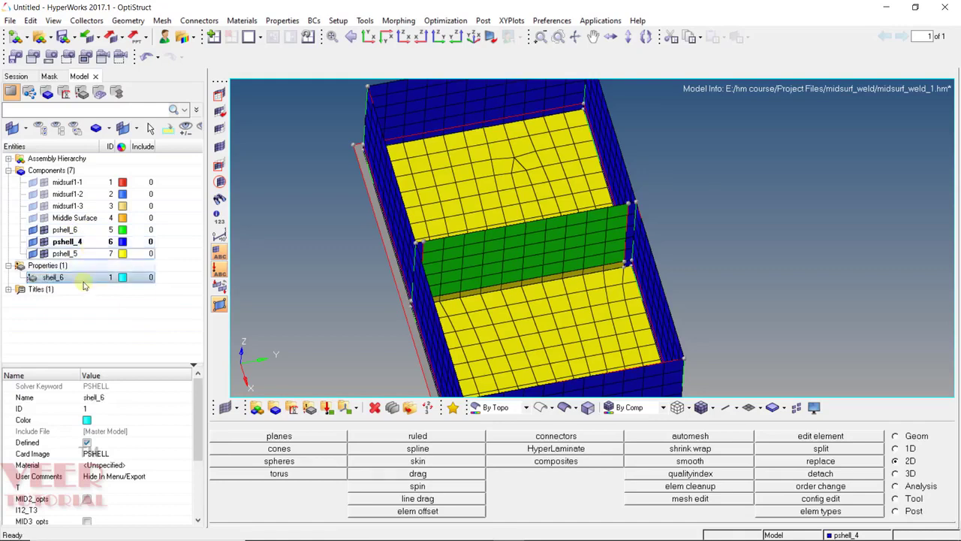
Create a second PSHELL property named shell_5.
left_click(91, 323)
left_click(53, 266)
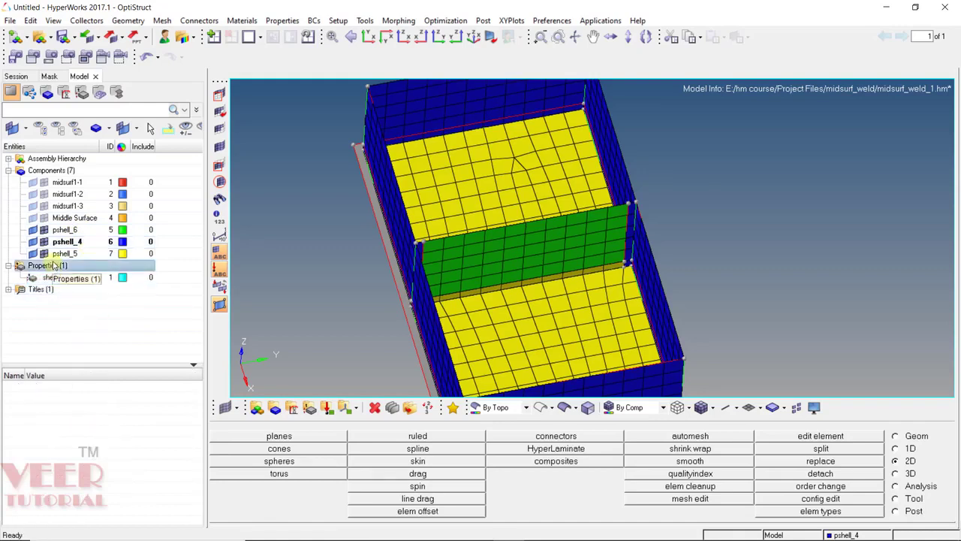
right_click(54, 265)
left_click(91, 269)
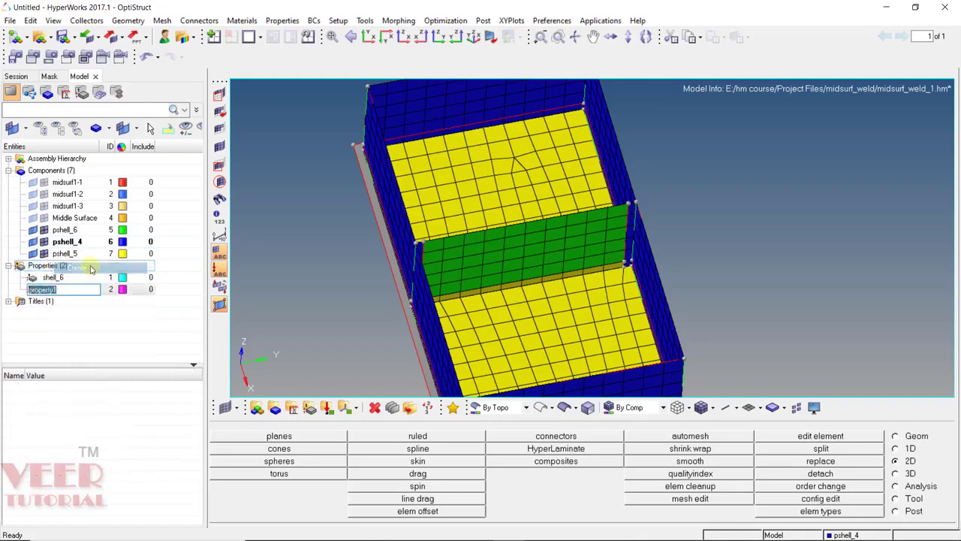
type("shell_5")
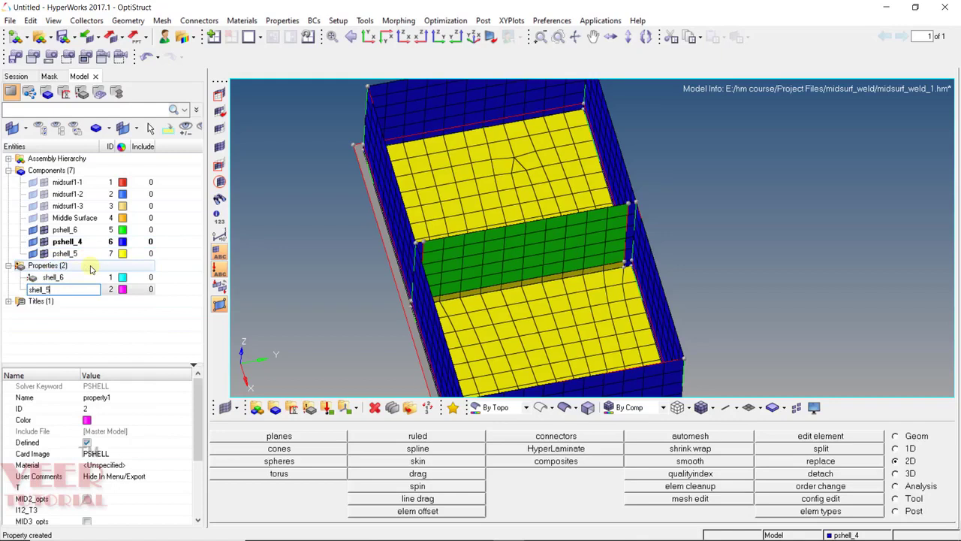
key("Return")
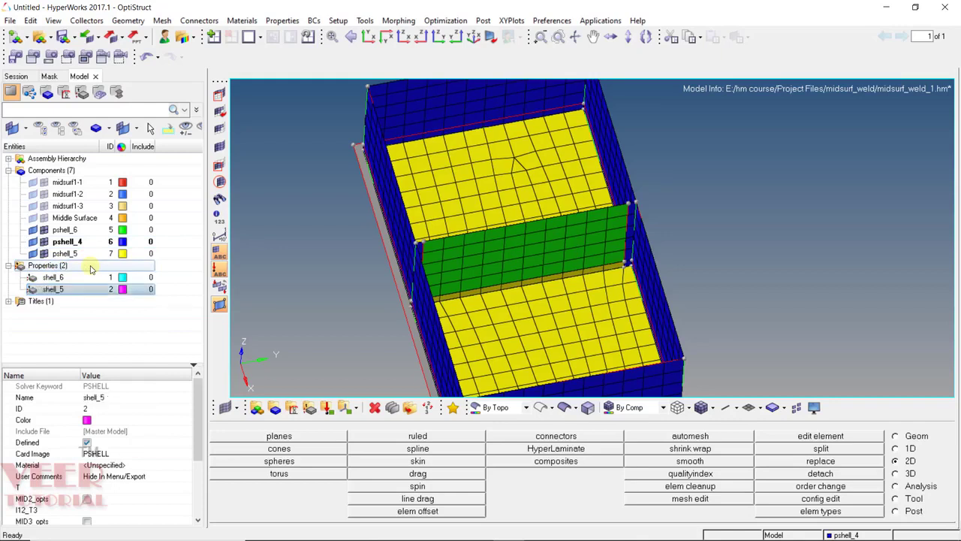
Create a third PSHELL property named shell_4.
right_click(91, 267)
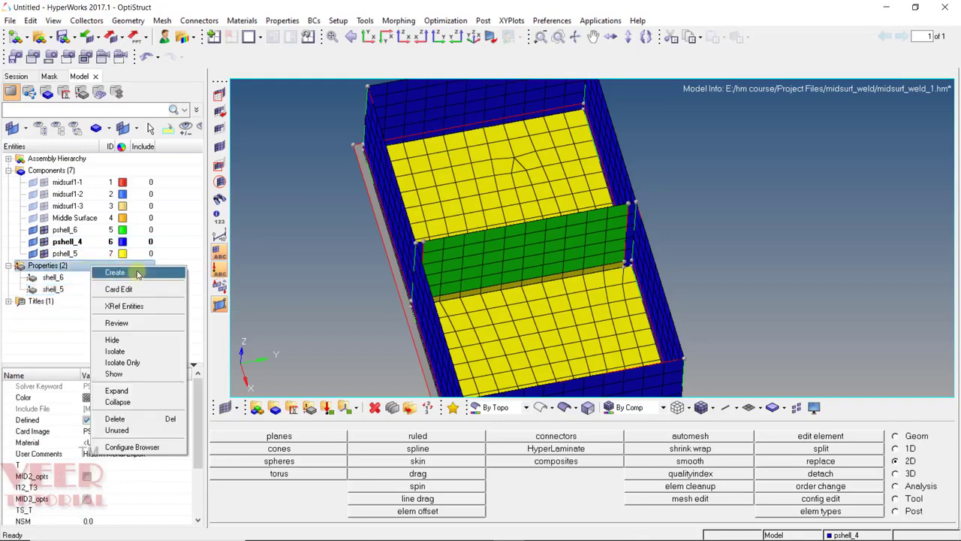
left_click(138, 273)
type("shell_4")
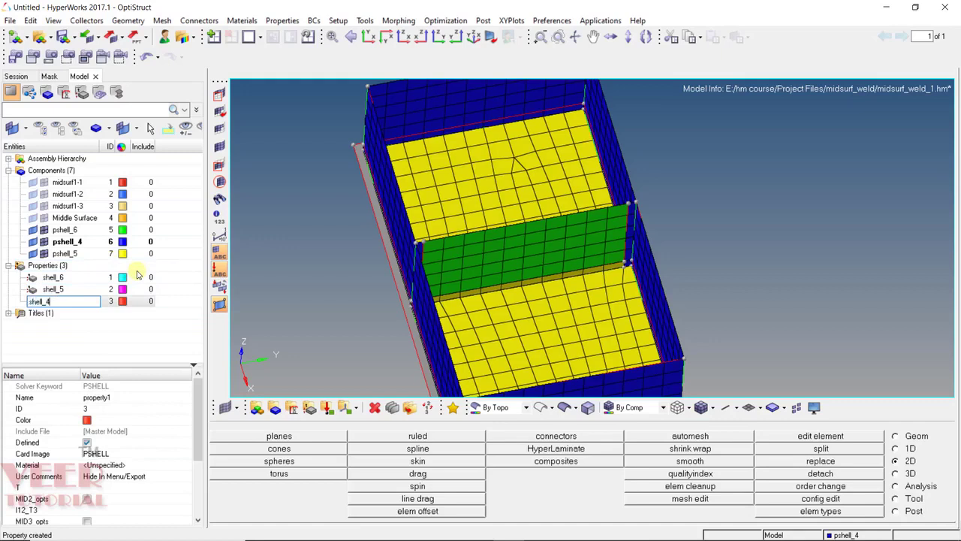
key("Return")
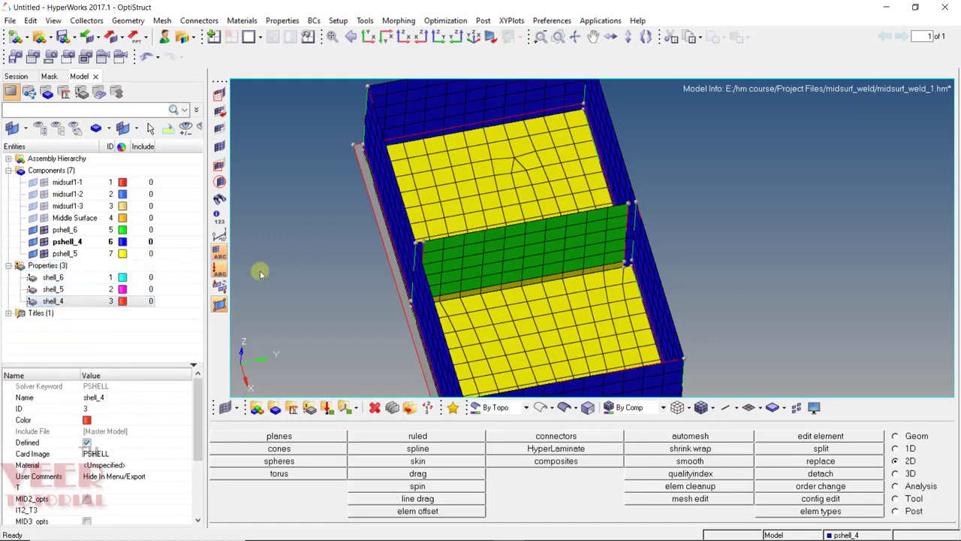
Set the shell_6 property's card image to PSHELL and its thickness T to 6.
left_click(75, 278)
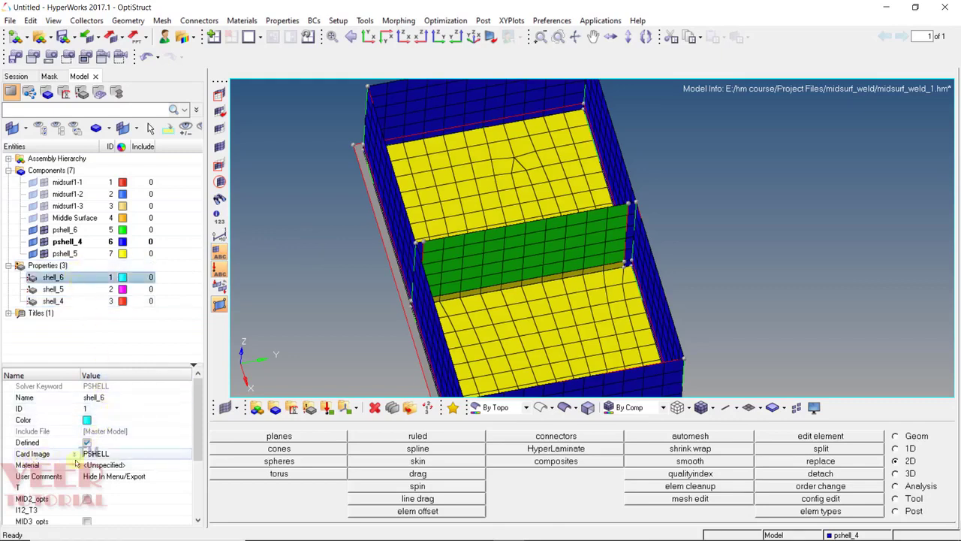
left_click(129, 453)
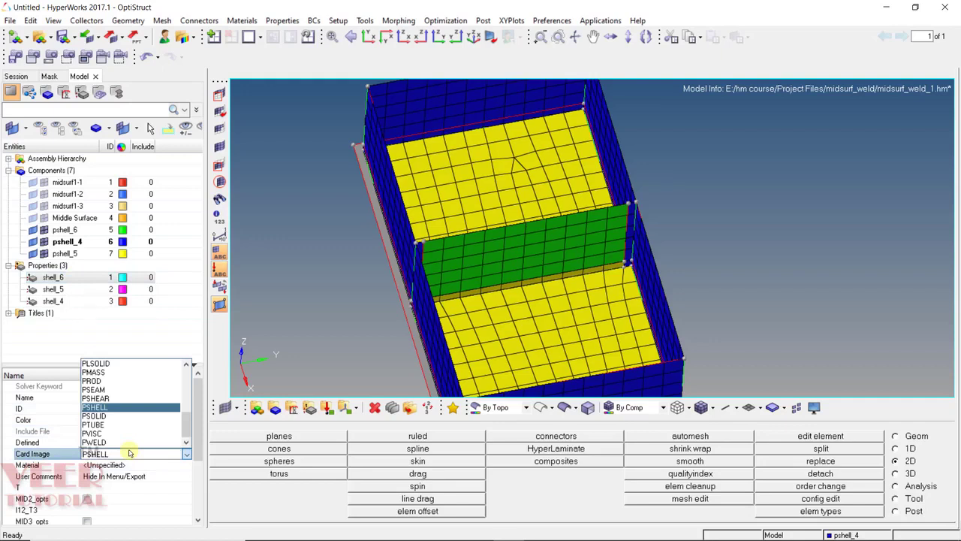
left_click(110, 407)
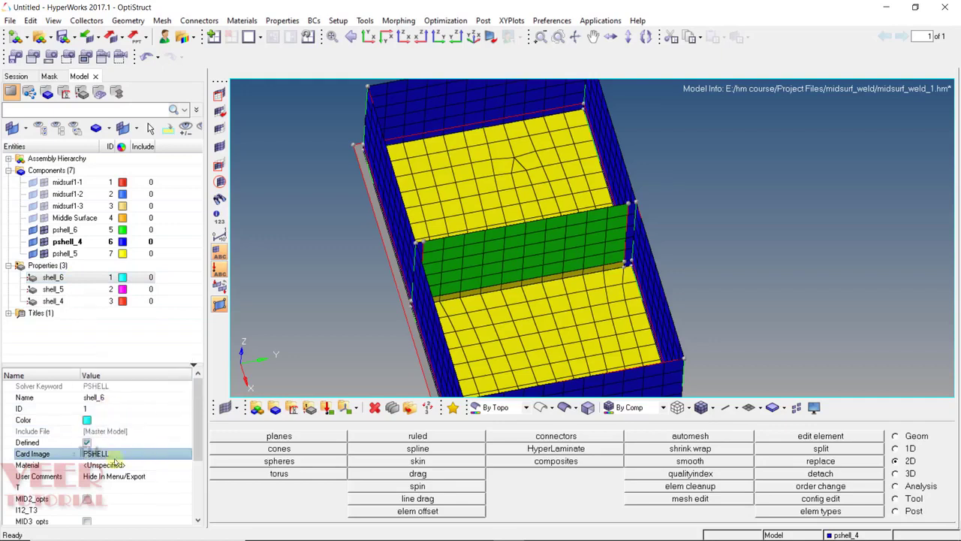
scroll(114, 460, "down", 2)
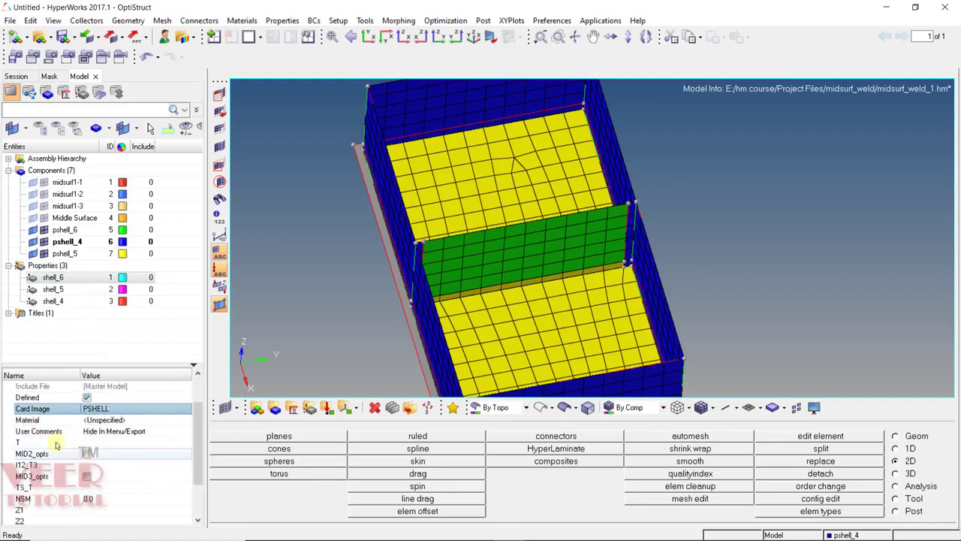
left_click(105, 443)
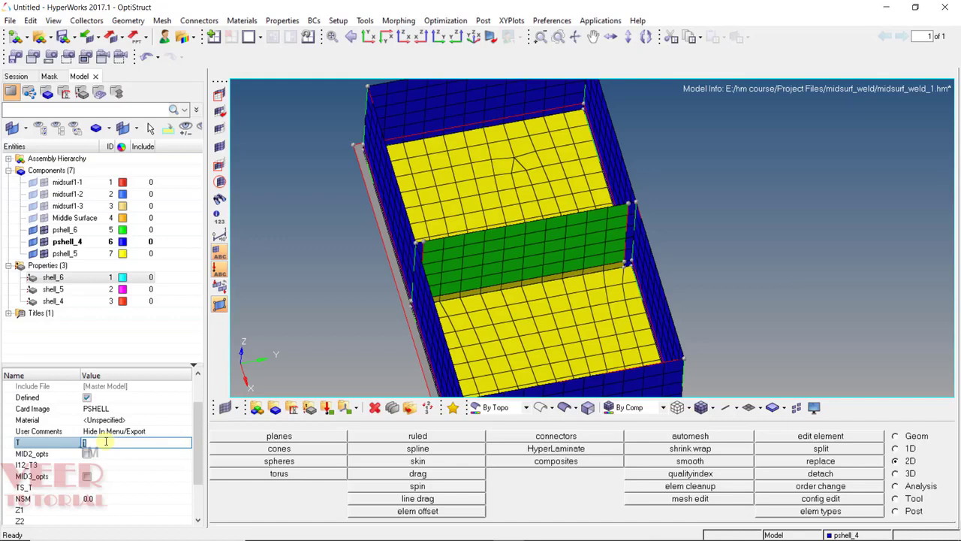
type("6")
key("Return")
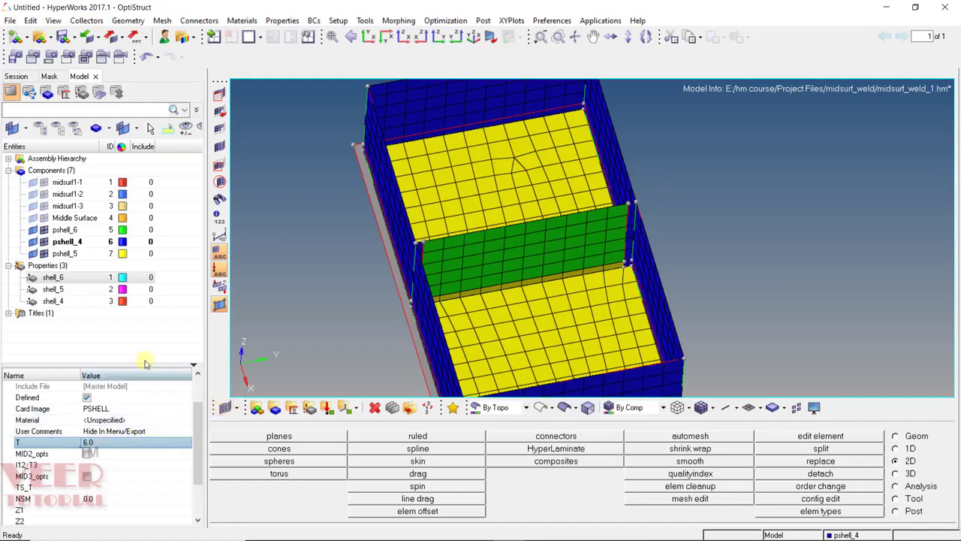
Set the thickness T of the shell_5 property to 5.
left_click(62, 292)
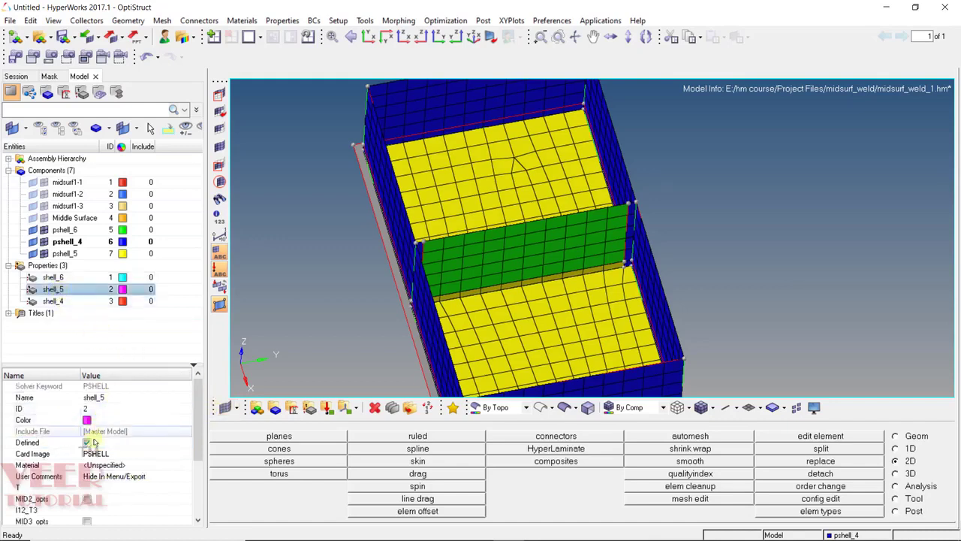
left_click_drag(198, 447, 197, 470)
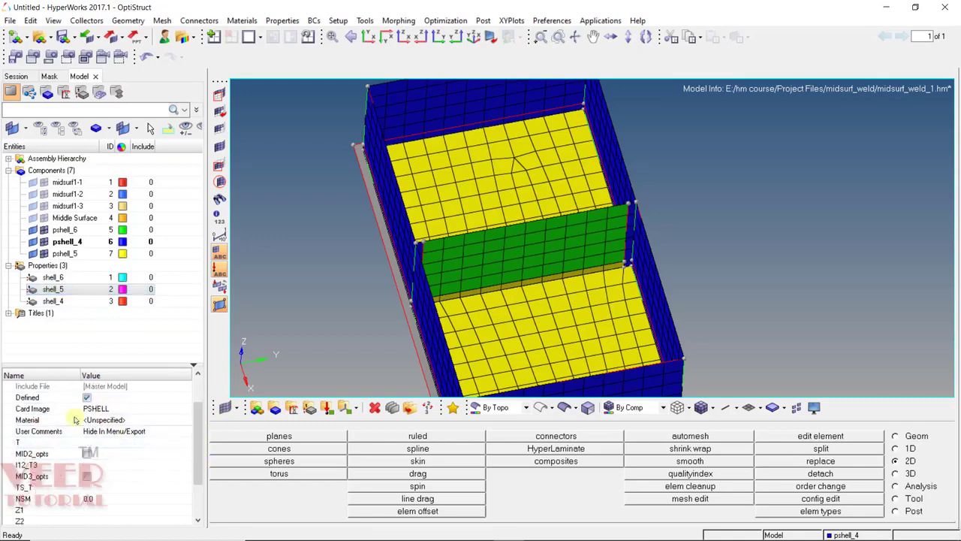
left_click(100, 445)
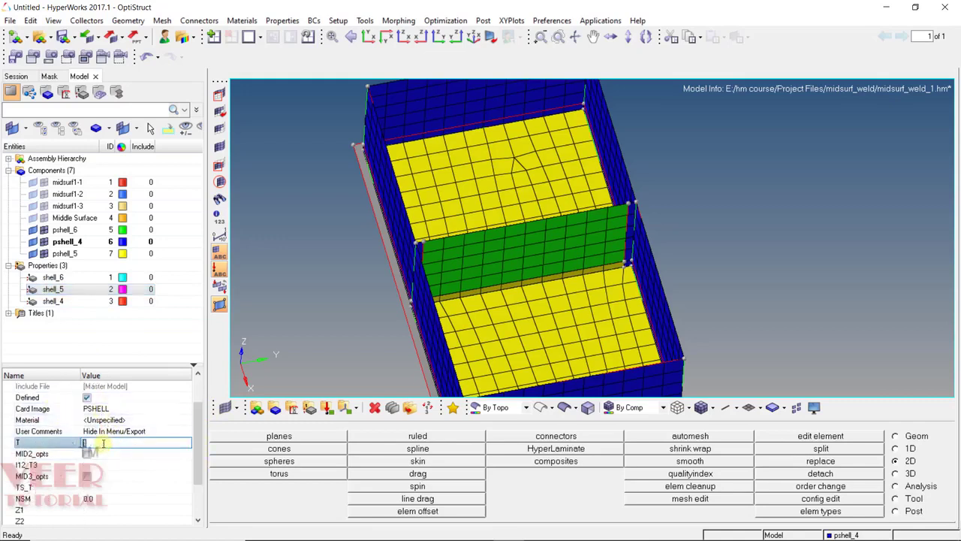
type("5")
key("Return")
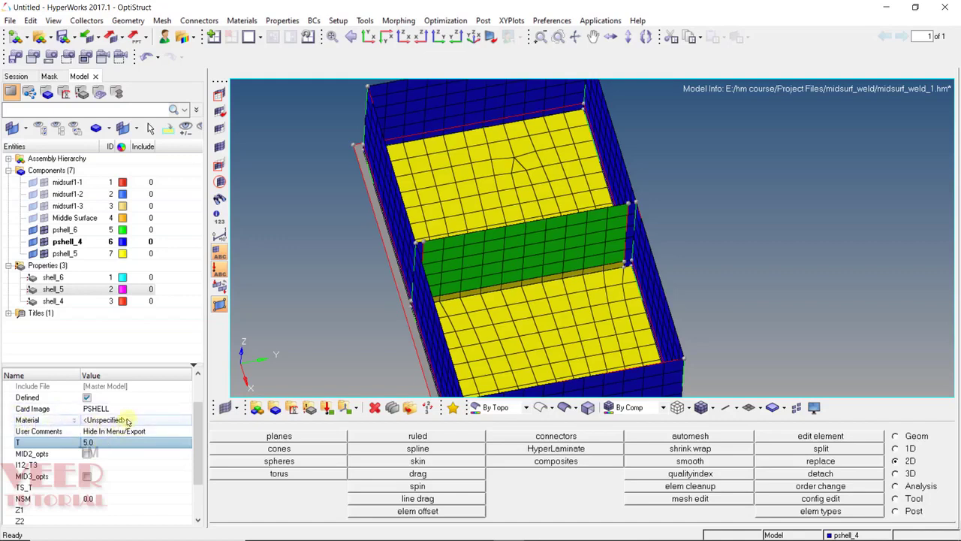
Set the thickness T of the shell_4 property to 4.
left_click(54, 301)
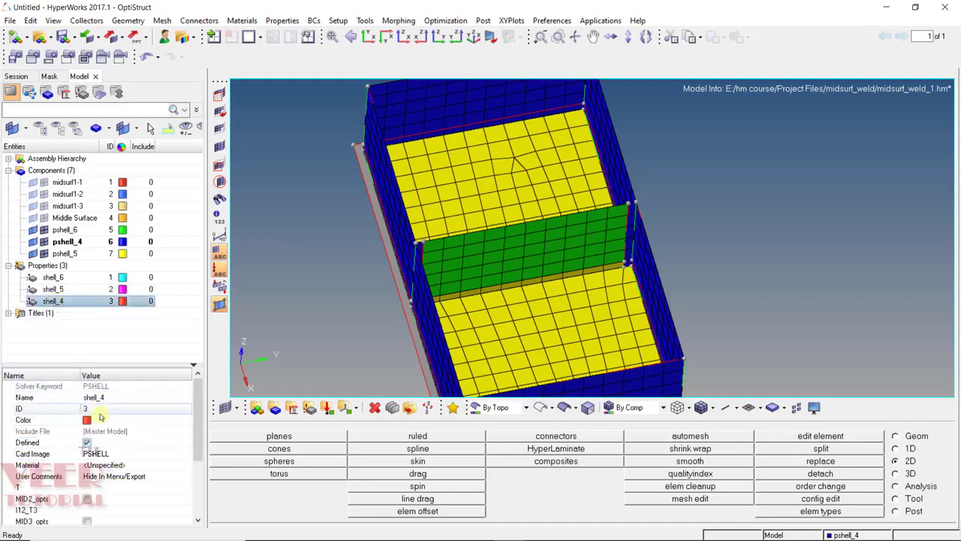
left_click(94, 488)
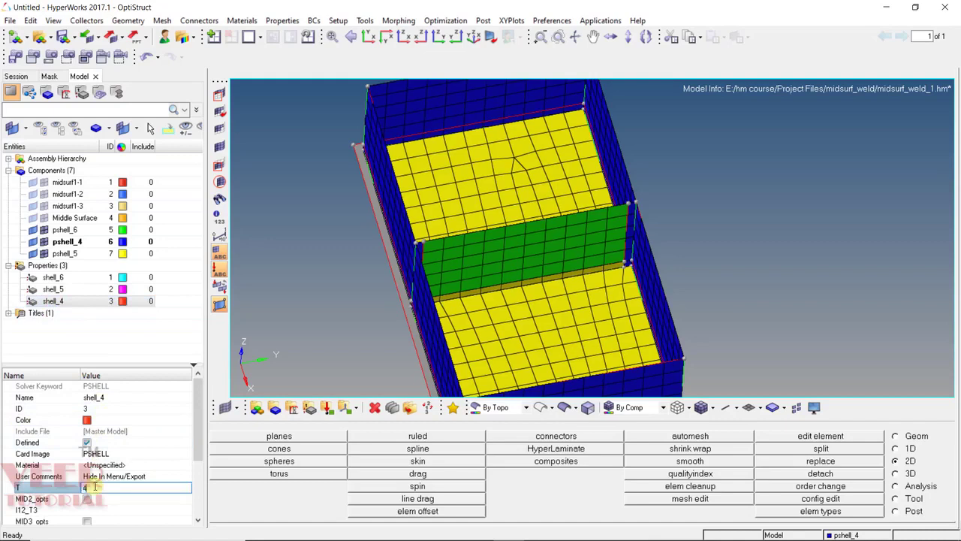
key("Return")
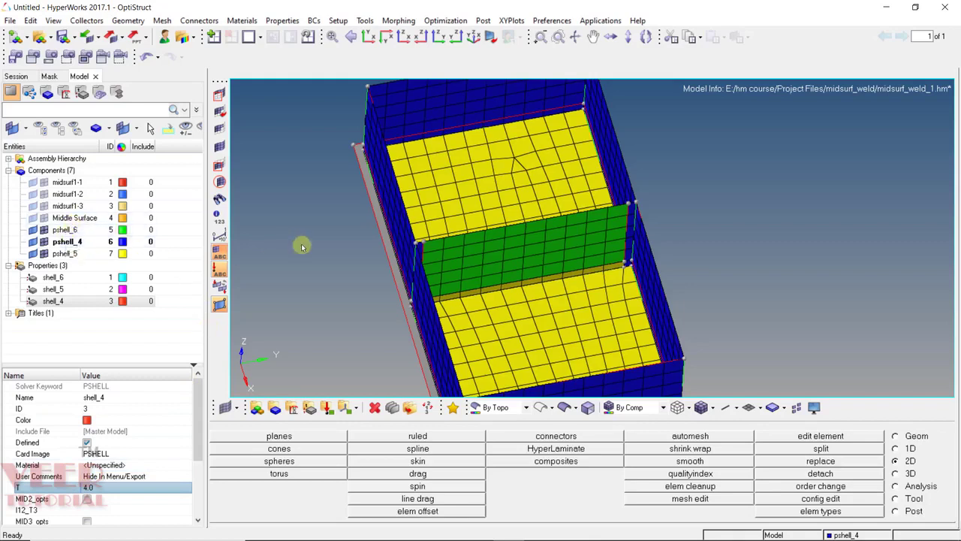
Assign the shell_6 property to the pshell_6 component.
left_click(89, 233)
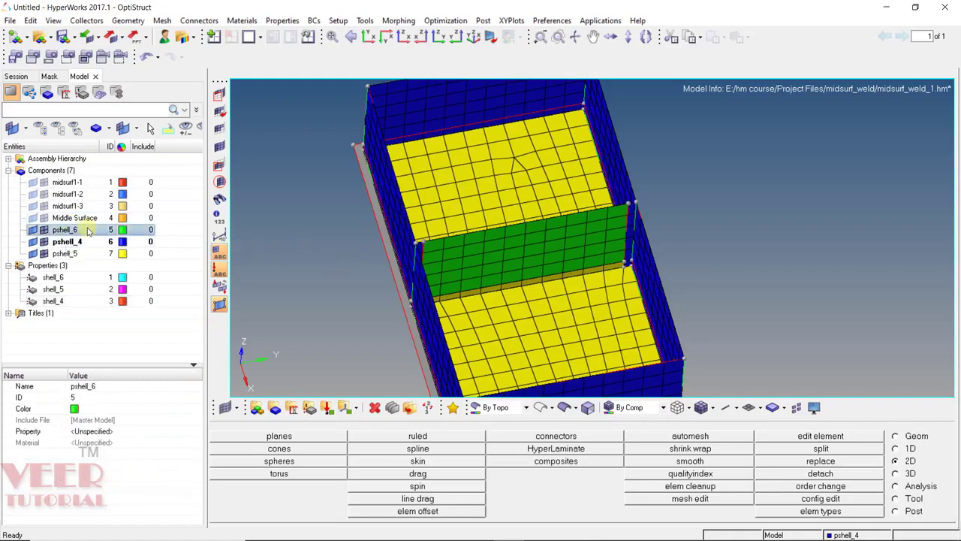
left_click(109, 432)
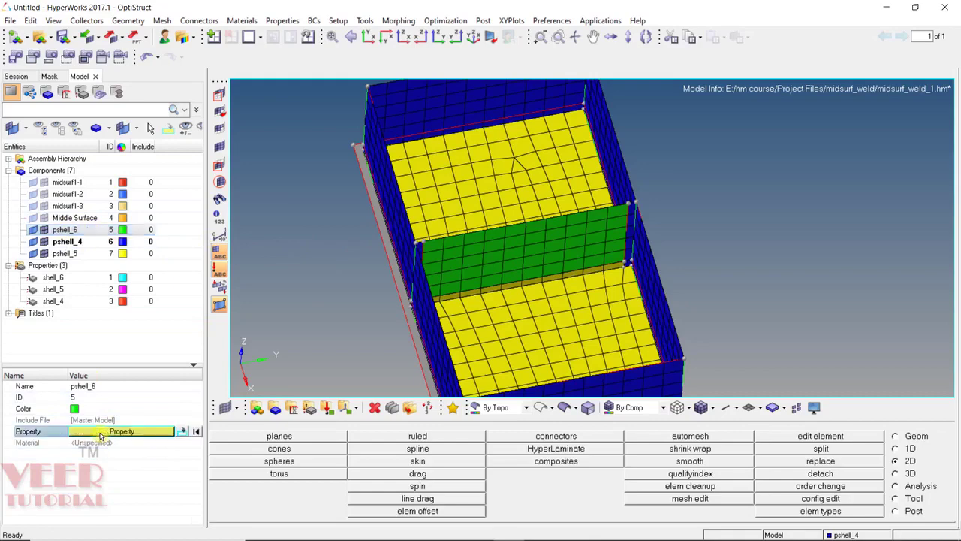
left_click(110, 432)
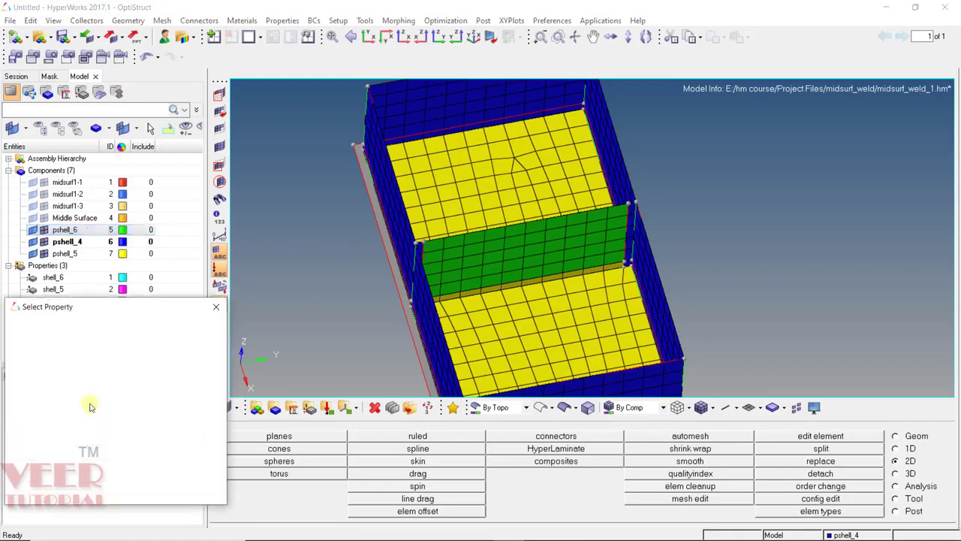
left_click(33, 360)
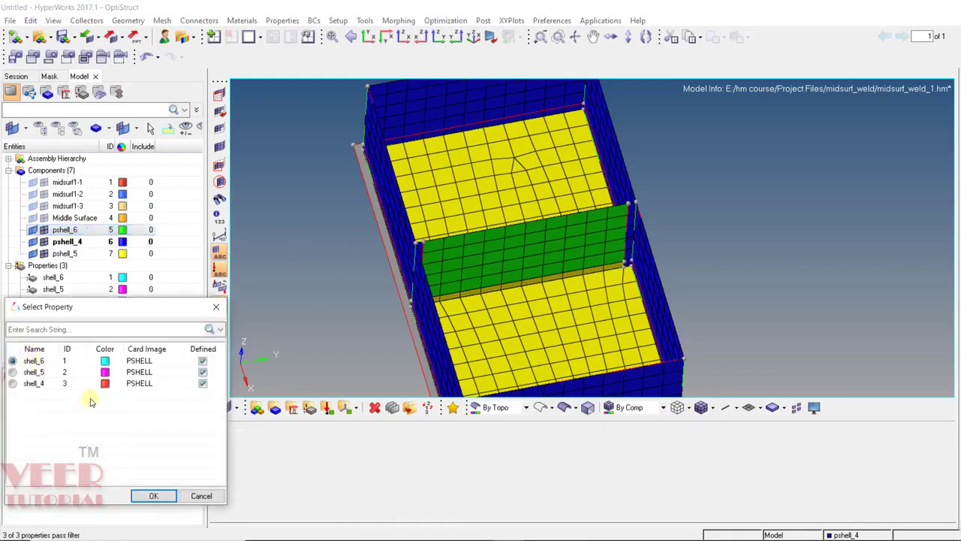
left_click(153, 496)
Assign the shell_4 property to the pshell_4 component.
left_click(67, 241)
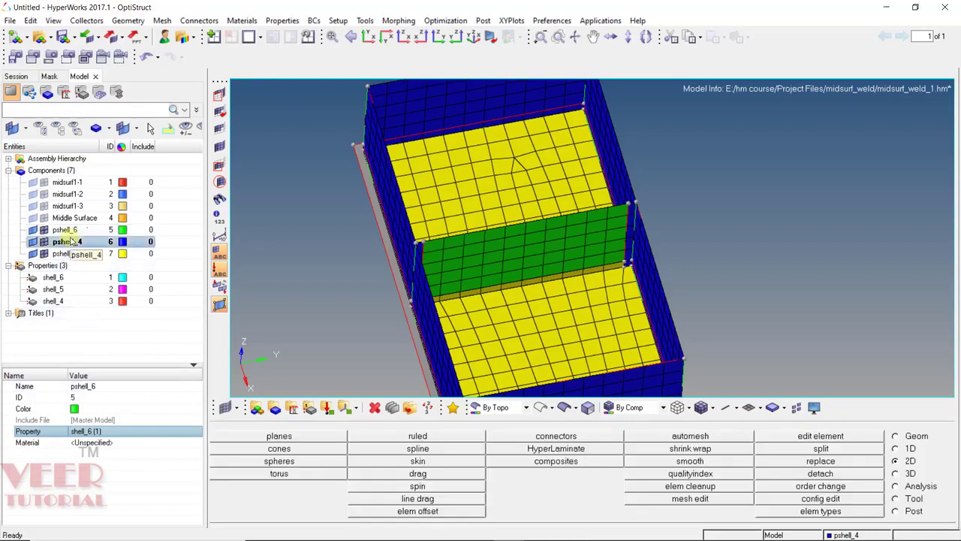
left_click(92, 432)
left_click(93, 432)
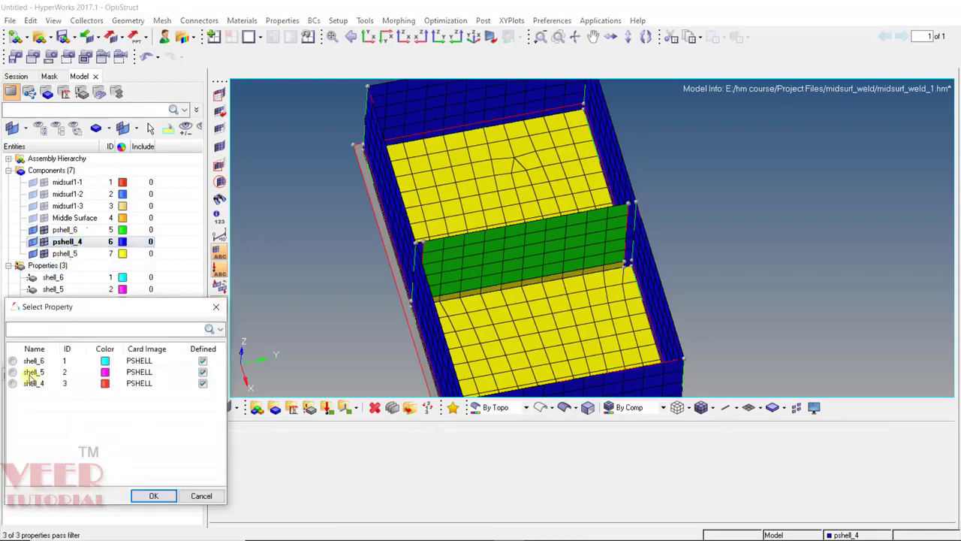
left_click(148, 495)
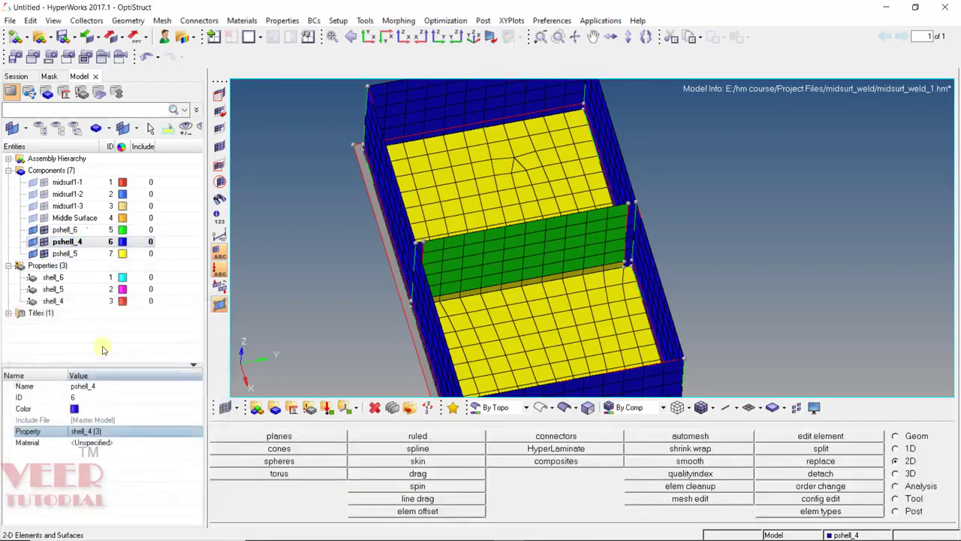
Assign the shell_5 property to the pshell_5 component.
left_click(78, 255)
left_click(92, 432)
left_click(91, 432)
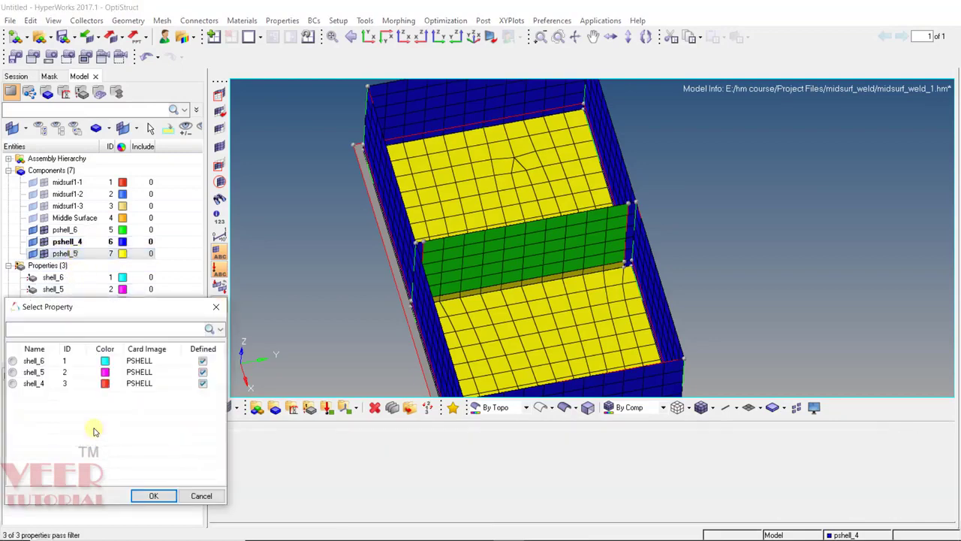
left_click(150, 495)
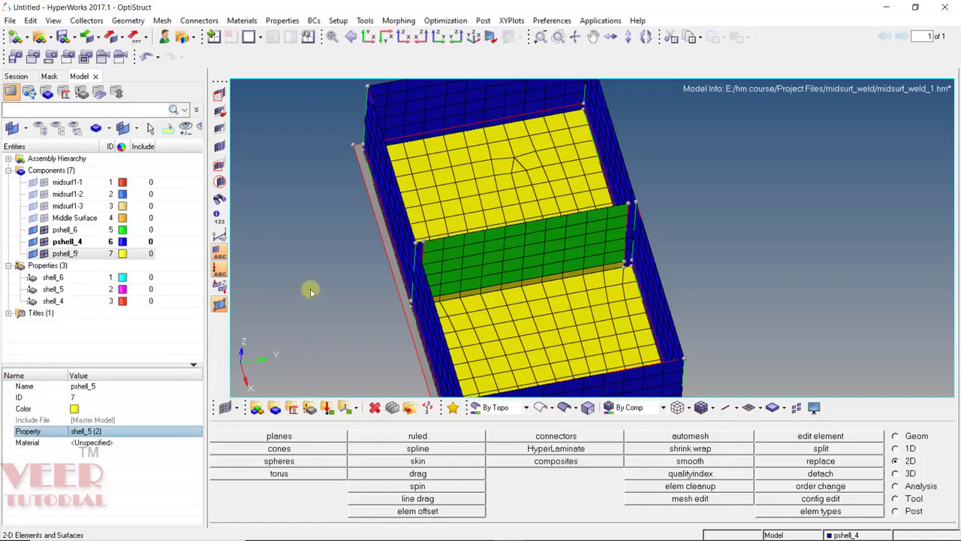
Show the geometry of the midsurf1-1, midsurf1-2 and midsurf1-3 components together with the shell mesh.
left_click_drag(505, 259, 541, 251, "ctrl")
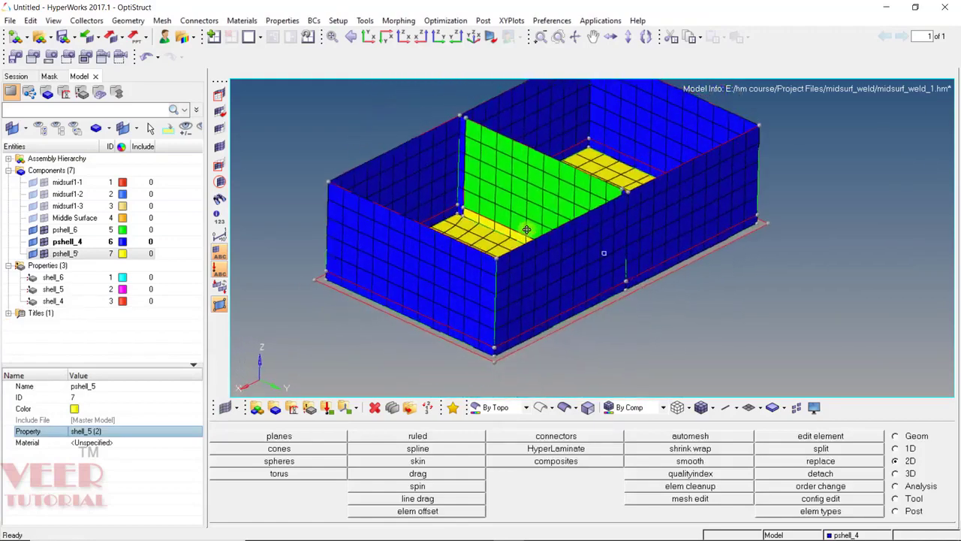
scroll(541, 251, "down", 2)
scroll(545, 241, "up", 2)
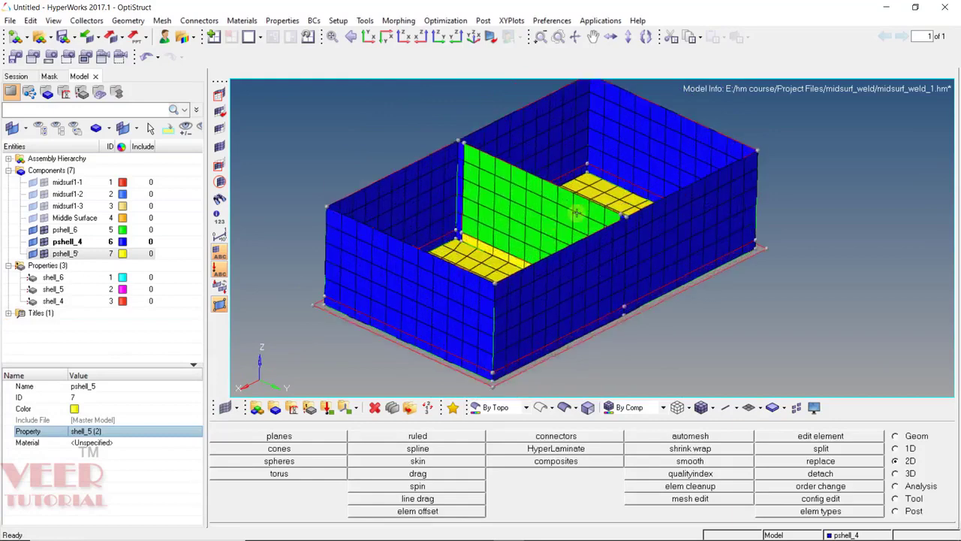
left_click_drag(576, 214, 590, 267, "ctrl")
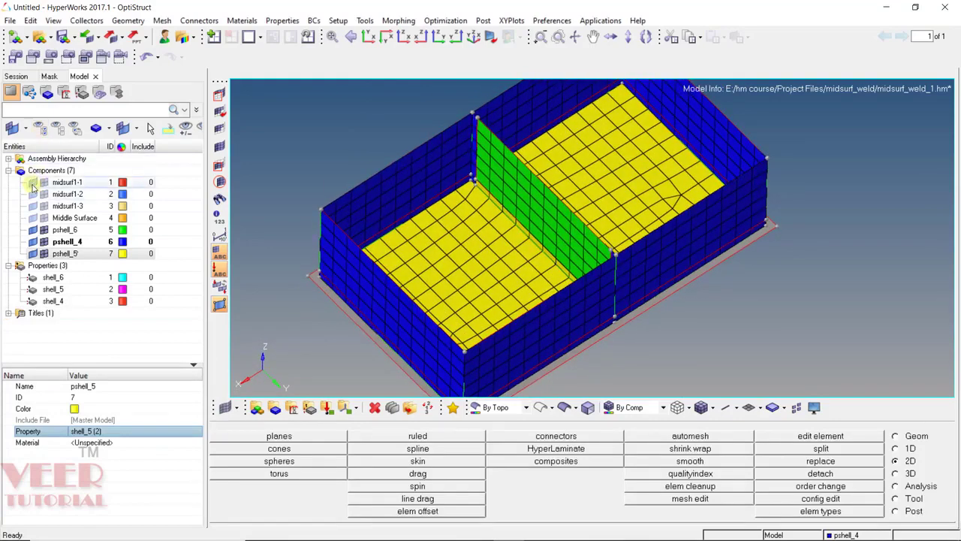
left_click(32, 182)
left_click(32, 194)
left_click(33, 206)
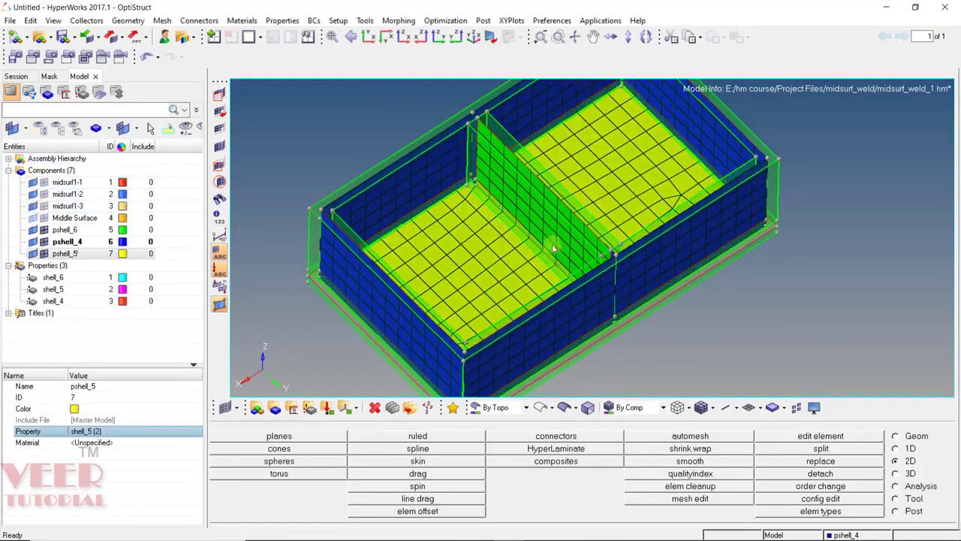
Compare the shell thicknesses with the solid geometry in 2D Detailed Element Representation, and return the display to 2D Traditional Element Representation.
left_click(760, 408)
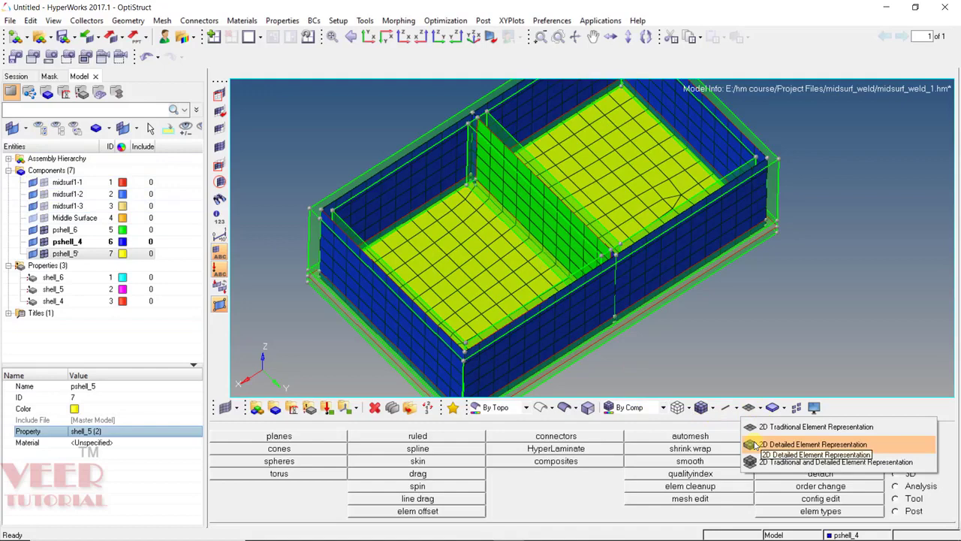
left_click(753, 444)
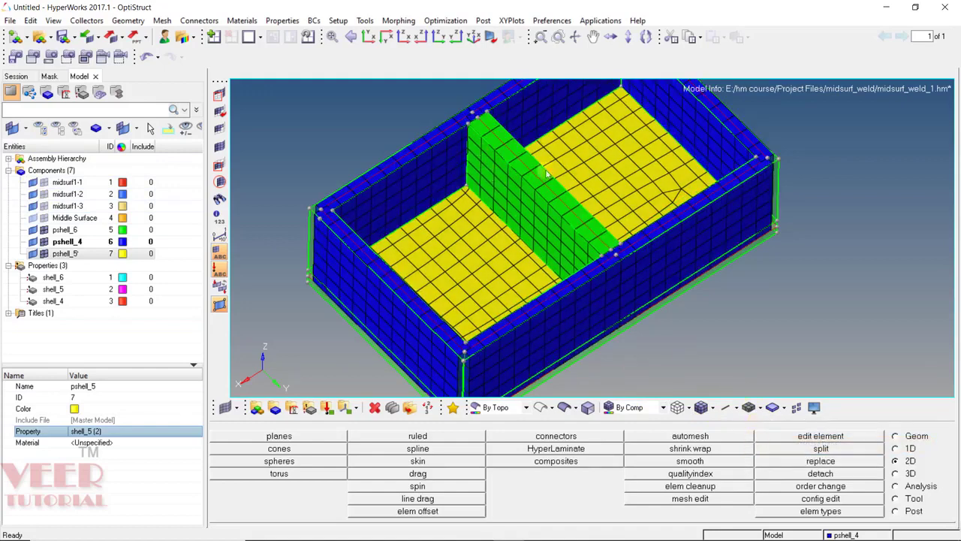
left_click_drag(590, 171, 710, 273, "ctrl")
scroll(484, 133, "up", 5)
scroll(754, 234, "down", 5, "ctrl")
scroll(615, 208, "up", 3)
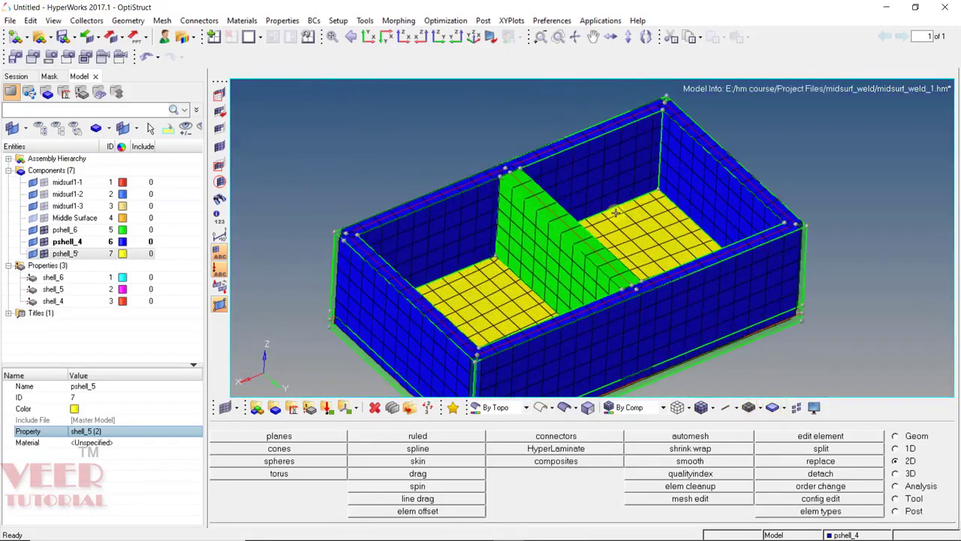
mouse_move(615, 207)
left_mouse_down("ctrl")
mouse_move(611, 200)
mouse_move(623, 218)
left_mouse_up("ctrl")
scroll(611, 200, "down", 3)
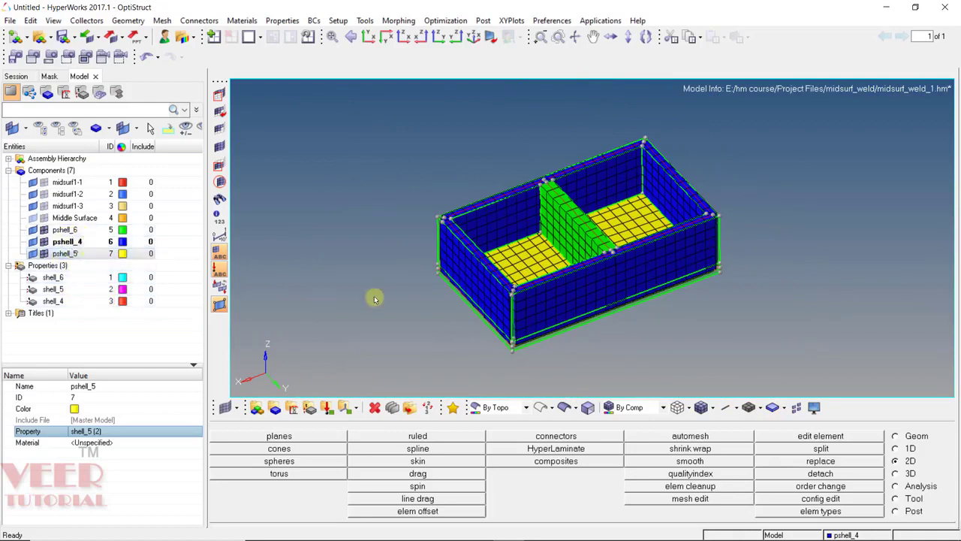
left_click(756, 407)
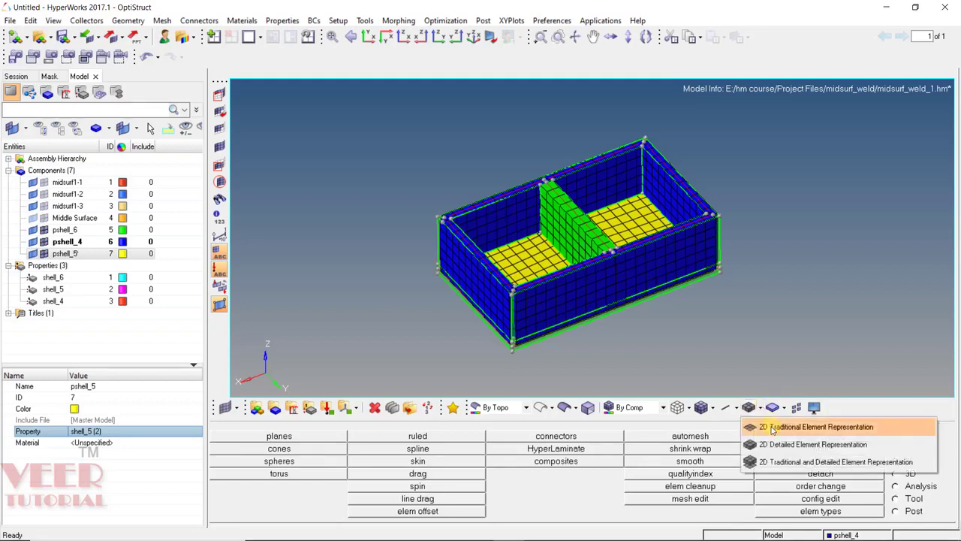
left_click(772, 427)
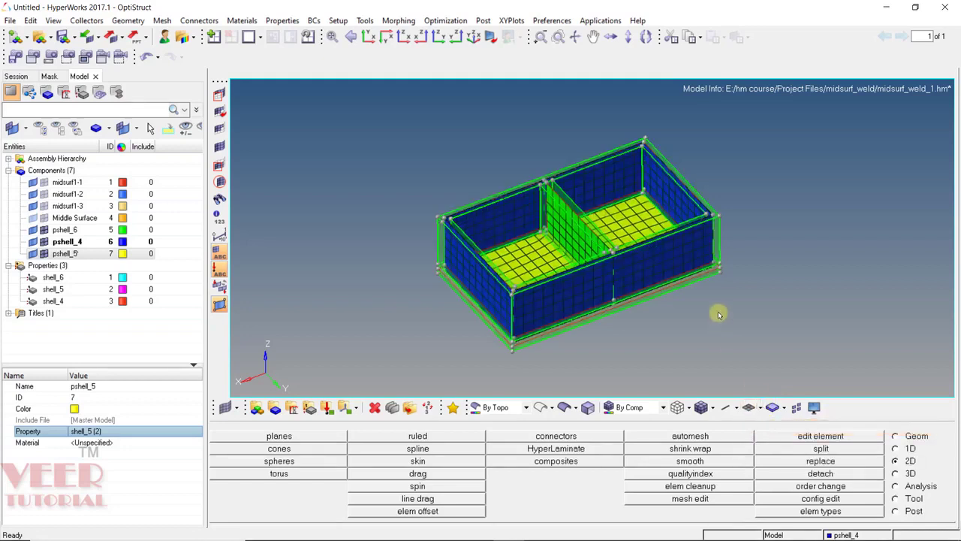